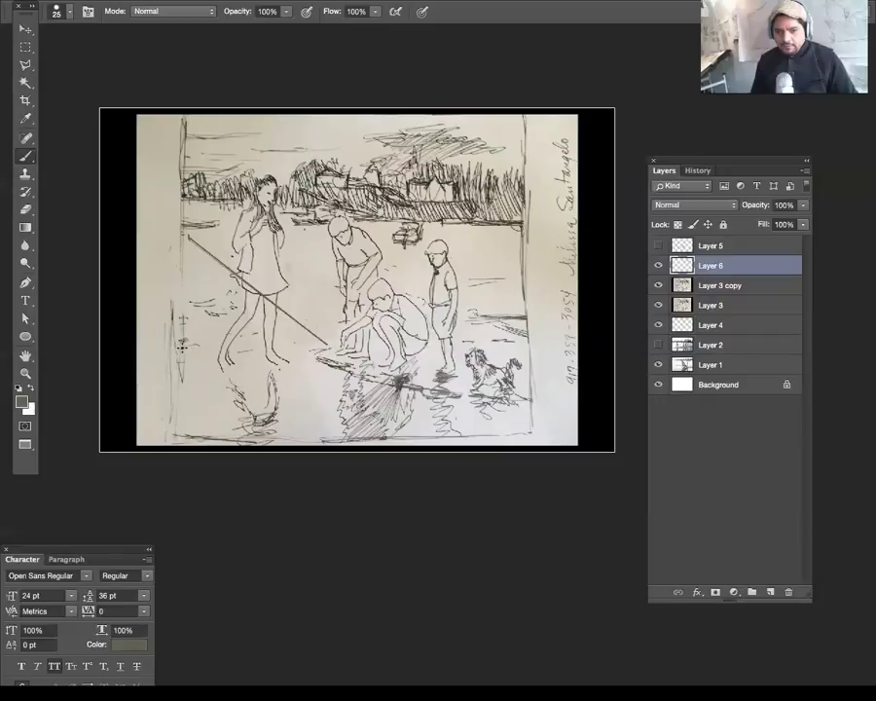
Step: Draw a horizontal guide line from the sketch's left frame across the girl's lower legs to the lower end of the diagonal line
left_click_drag(227, 349, 329, 348)
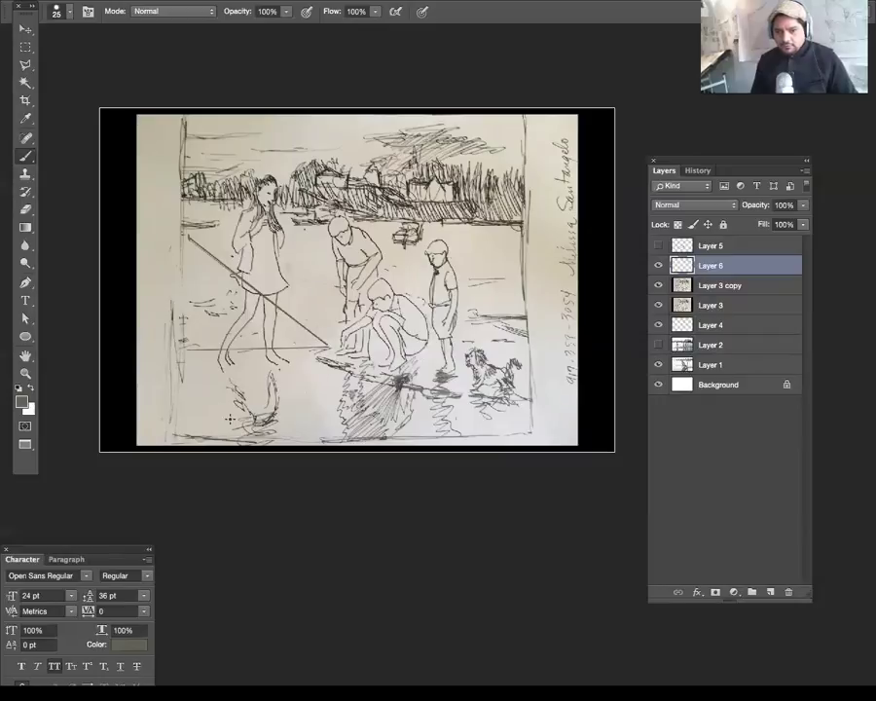
key("e")
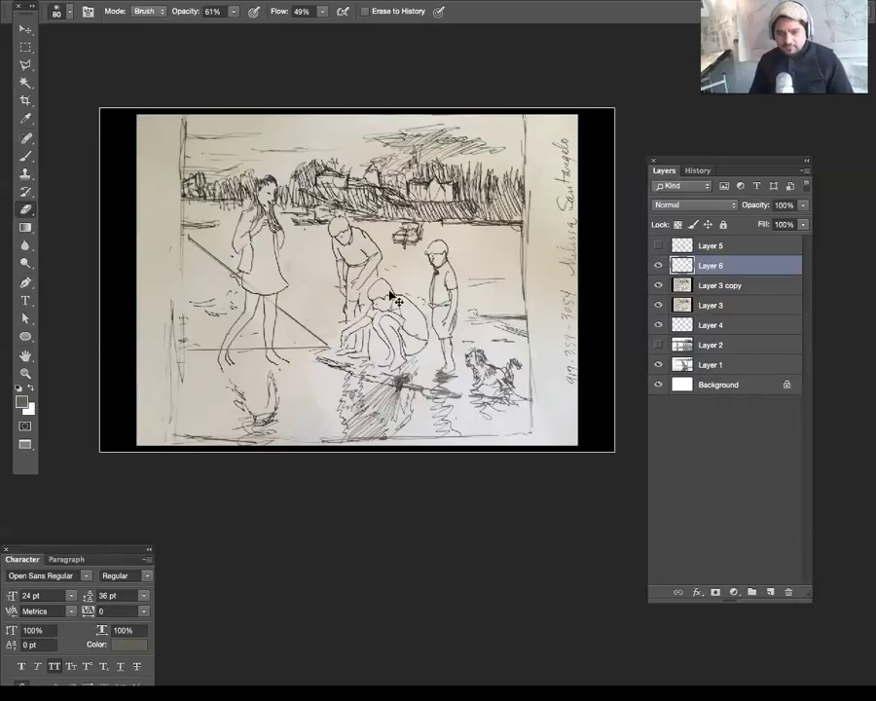
key("Tab")
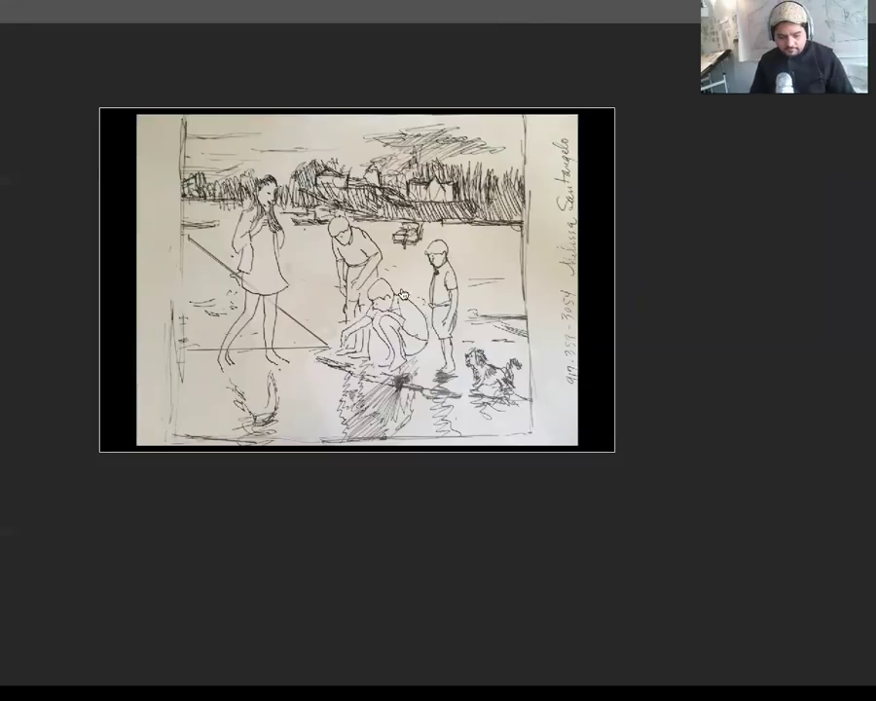
key("Tab")
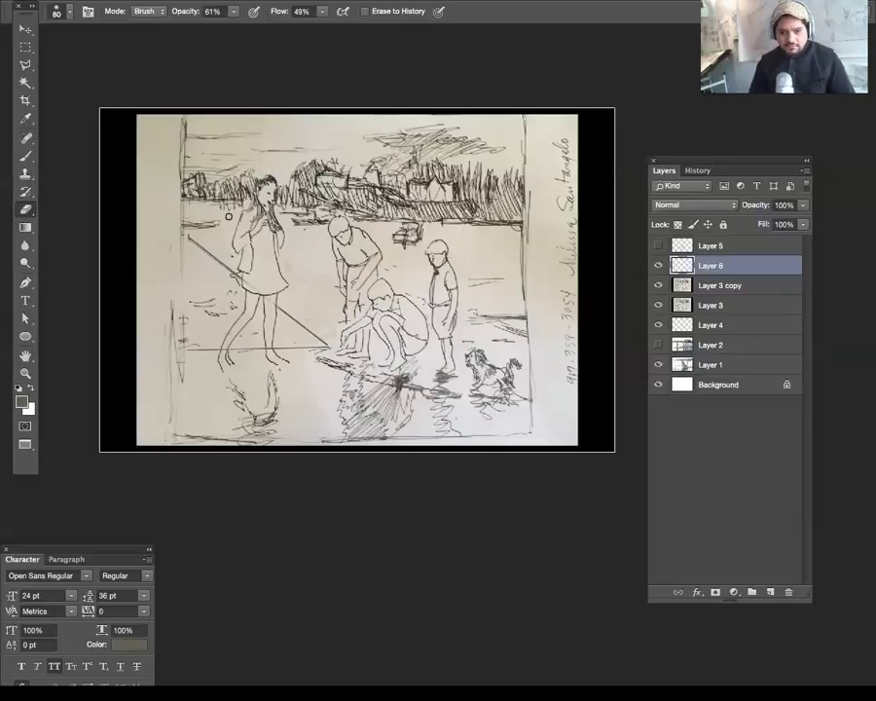
Step: Add a layer above Layer 6 and draw vertical guide lines by the standing boy and dog, plus two horizontal ones across the foreground reflections
left_click(769, 592)
key("b")
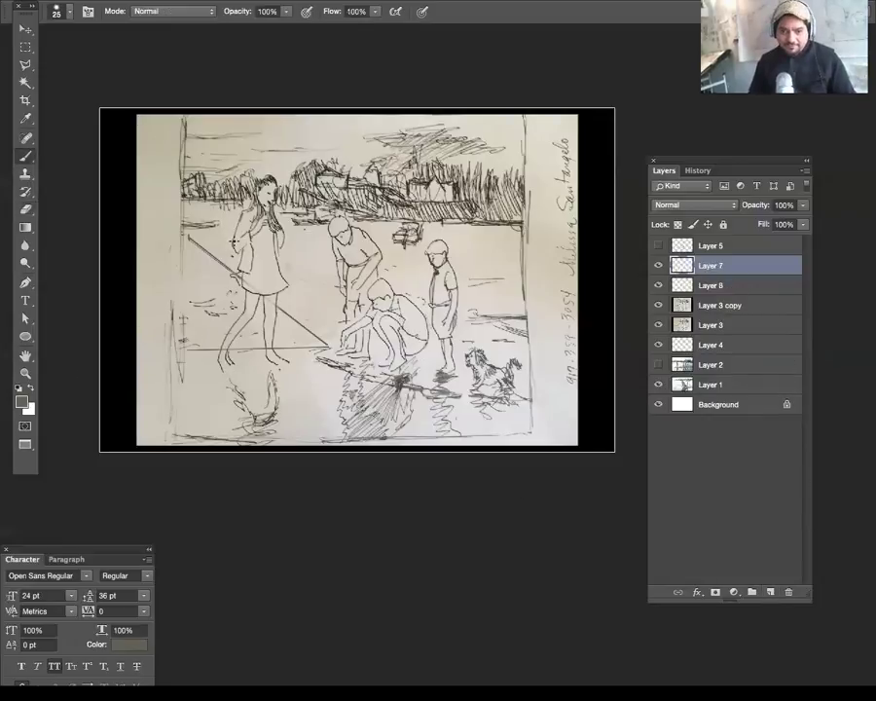
left_click_drag(234, 228, 234, 389)
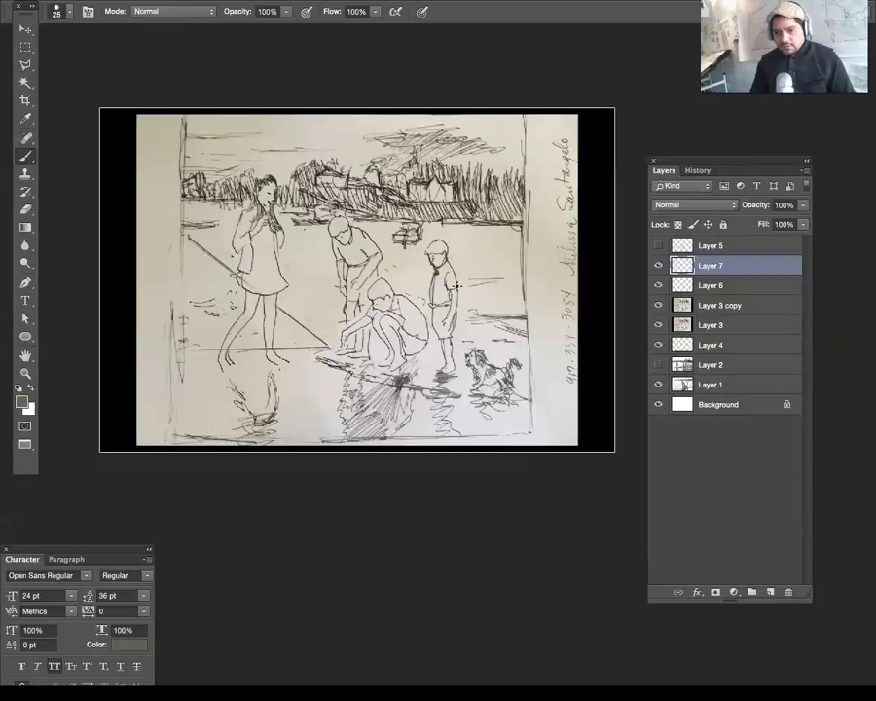
left_click_drag(458, 318, 458, 444)
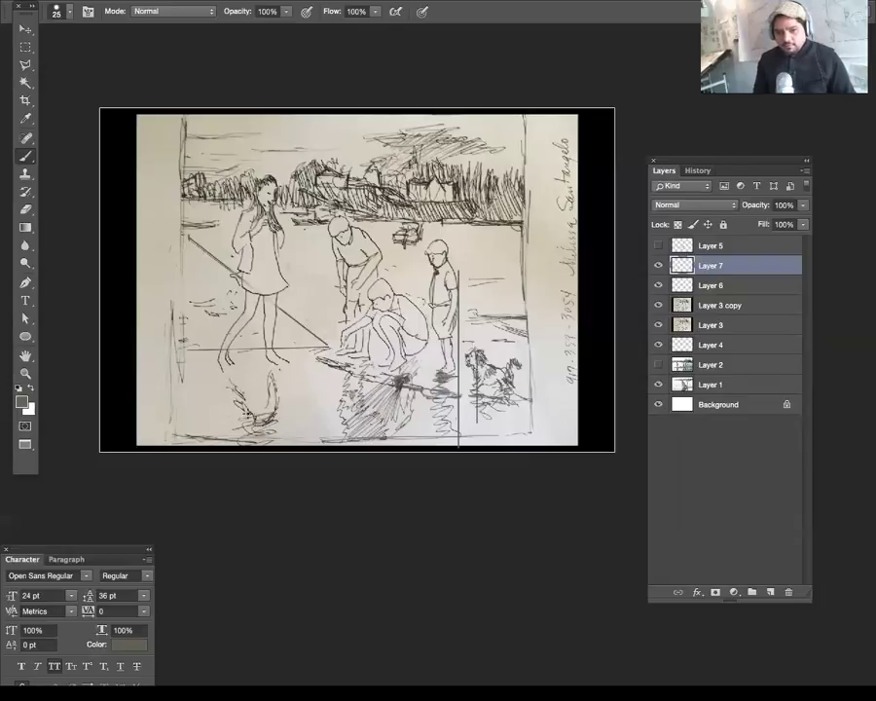
left_click_drag(275, 417, 477, 416)
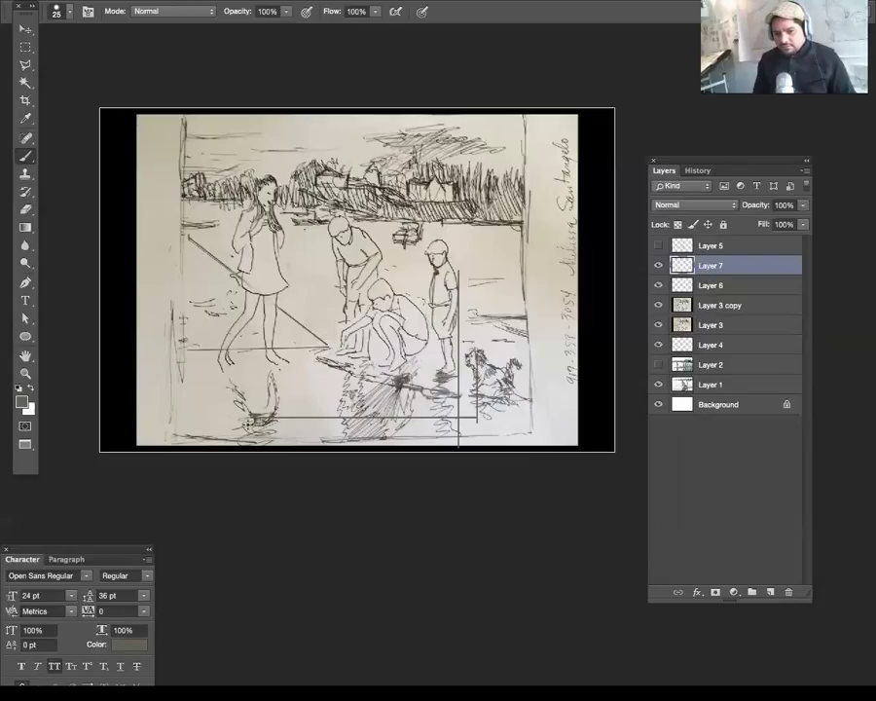
mouse_move(250, 425)
left_mouse_down()
mouse_move(477, 424)
mouse_move(459, 420)
left_mouse_up()
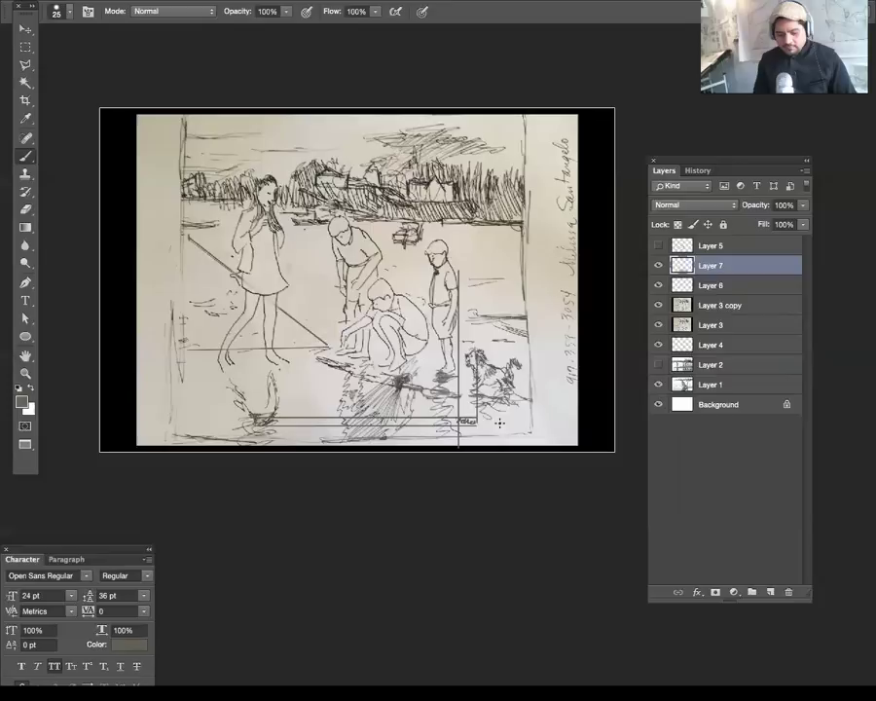
Step: Add a layer above Layer 7, write a small note by hand below the dog, and hide Layer 7
key("m")
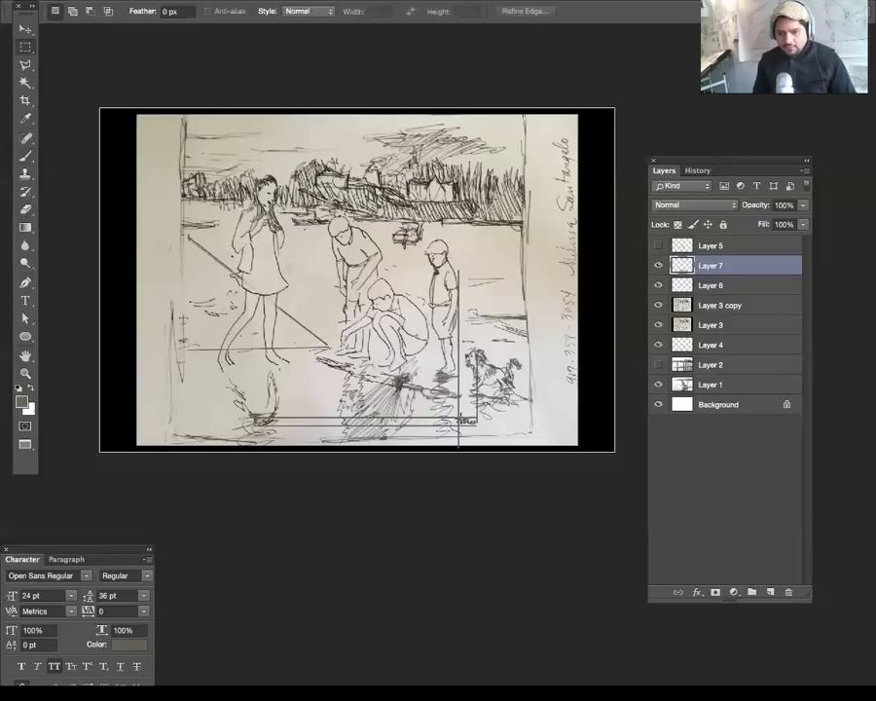
left_click(769, 591)
left_click_drag(459, 417, 469, 393)
left_click(467, 417)
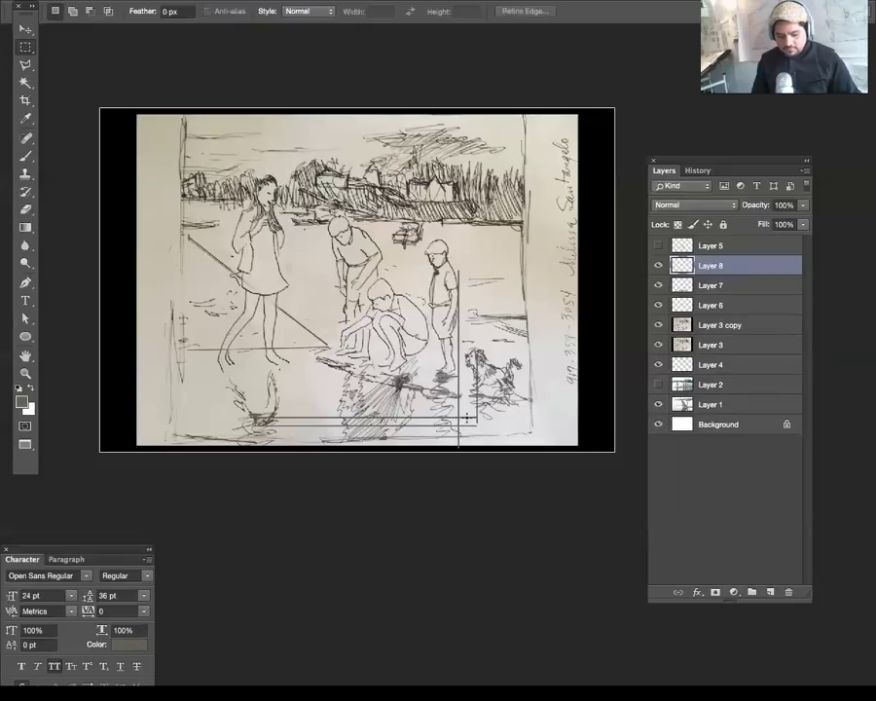
key("b")
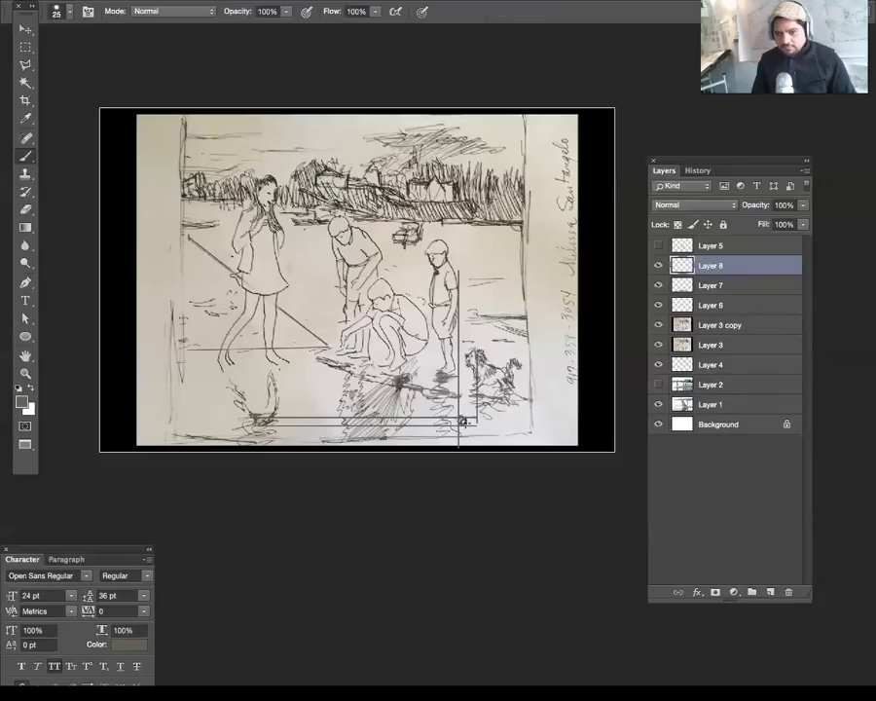
left_click(659, 286)
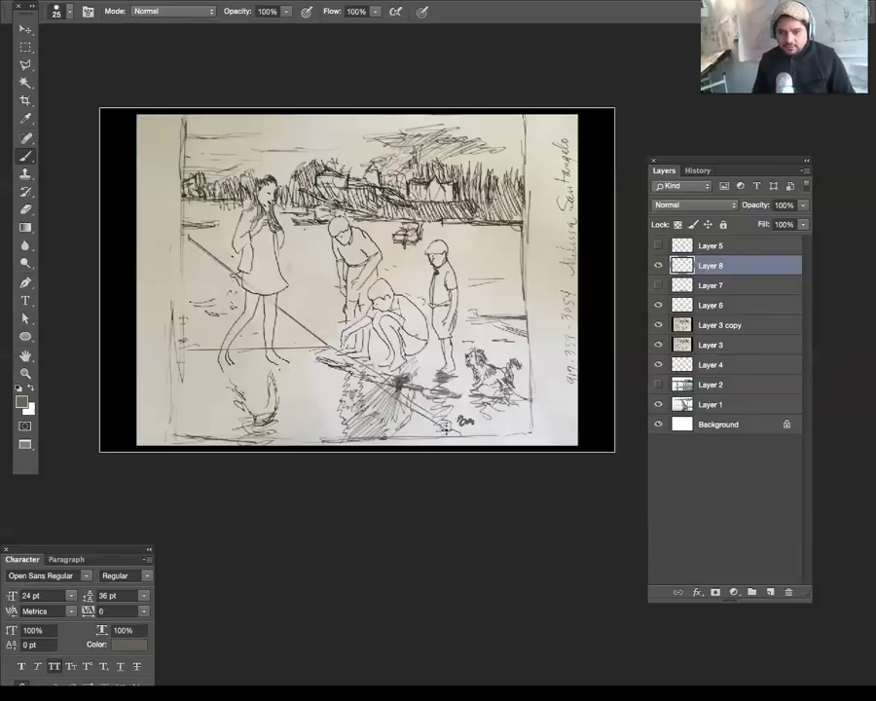
Step: Try moving Layer 8's handwritten note and diagonal strokes to different spots in the foreground of the sketch
key("v")
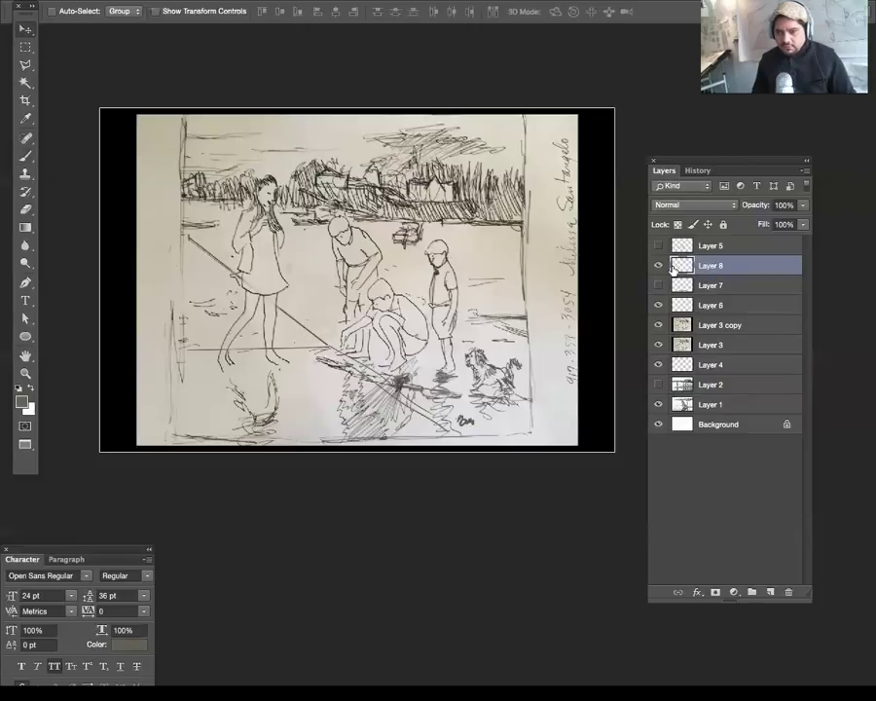
left_click_drag(469, 420, 445, 419)
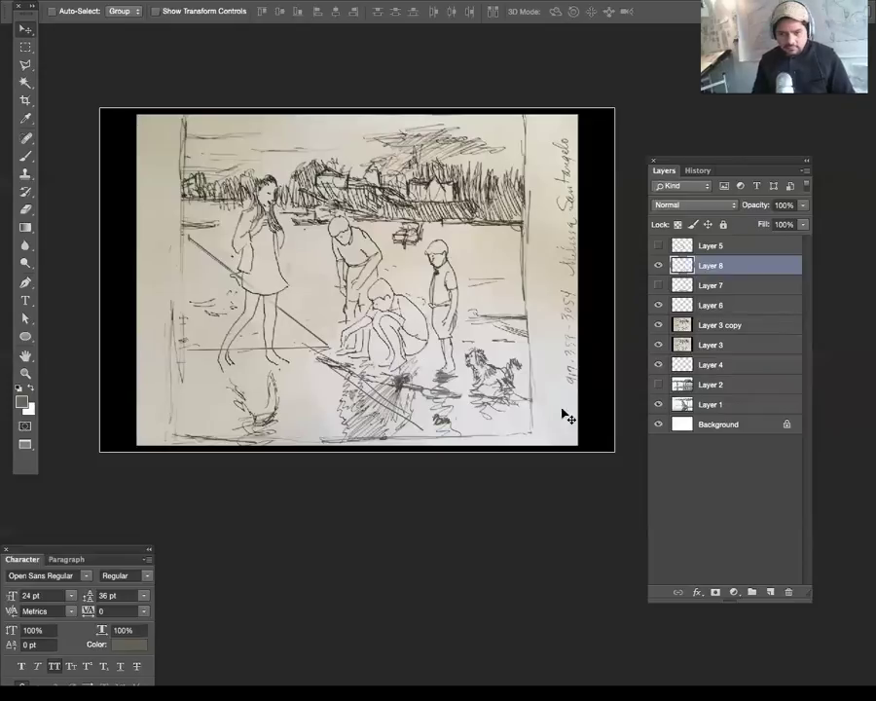
left_click_drag(440, 420, 198, 417)
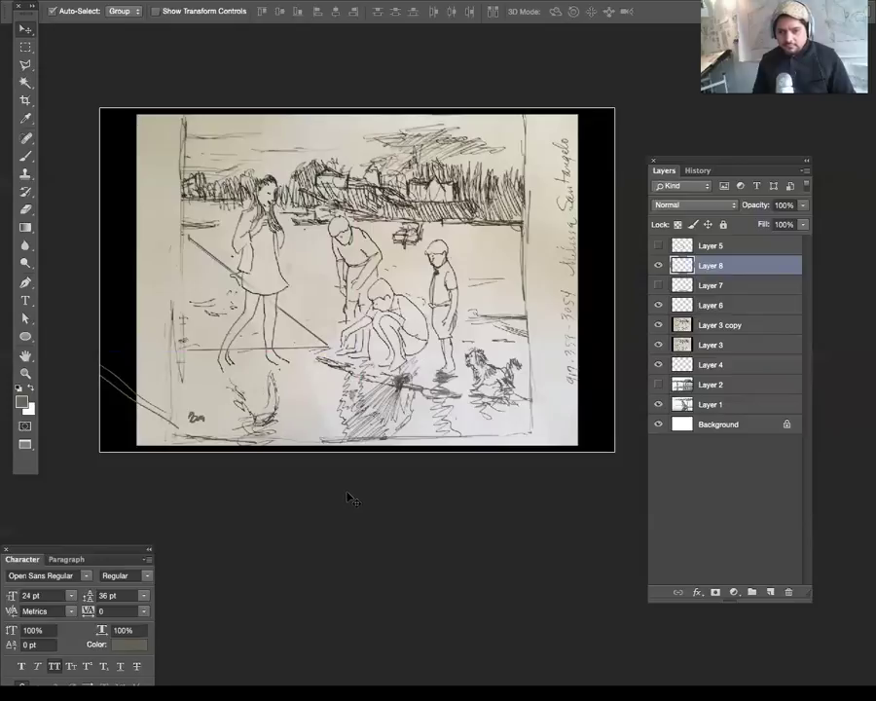
key("ctrl+z")
mouse_move(475, 437)
left_mouse_down()
mouse_move(448, 457)
mouse_move(623, 357)
left_mouse_up()
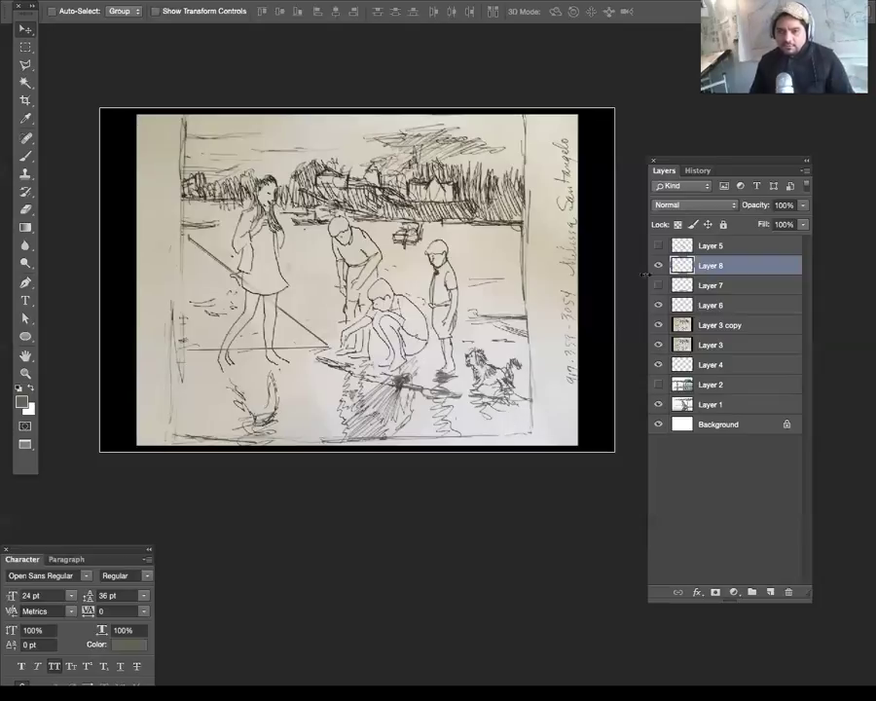
Step: Hide Layer 8 through Layer 4 and compare the beach reference photos on Layer 2 and Layer 1
left_click_drag(659, 264, 659, 363)
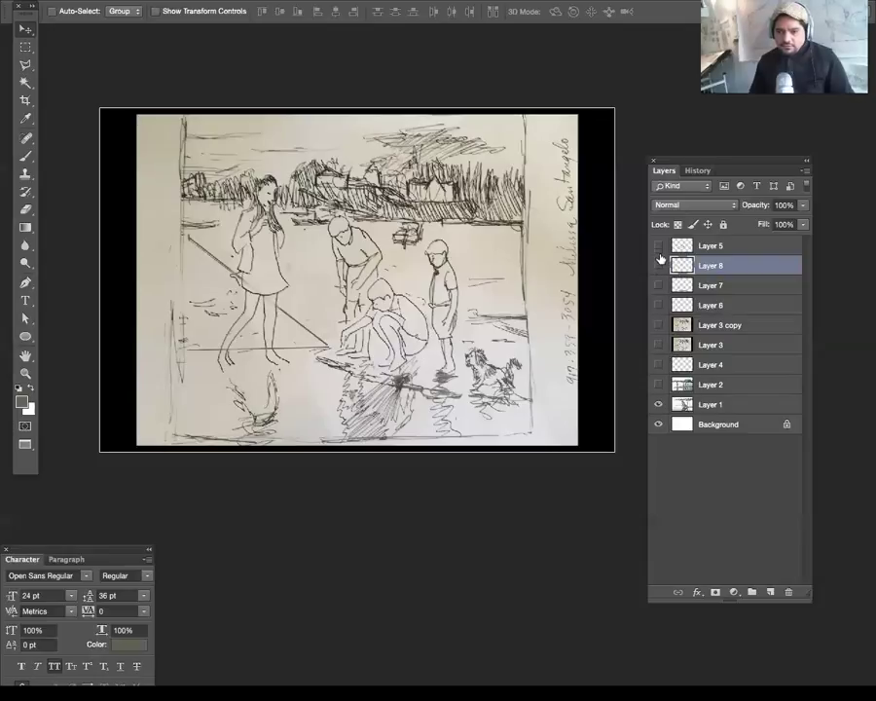
left_click(659, 384)
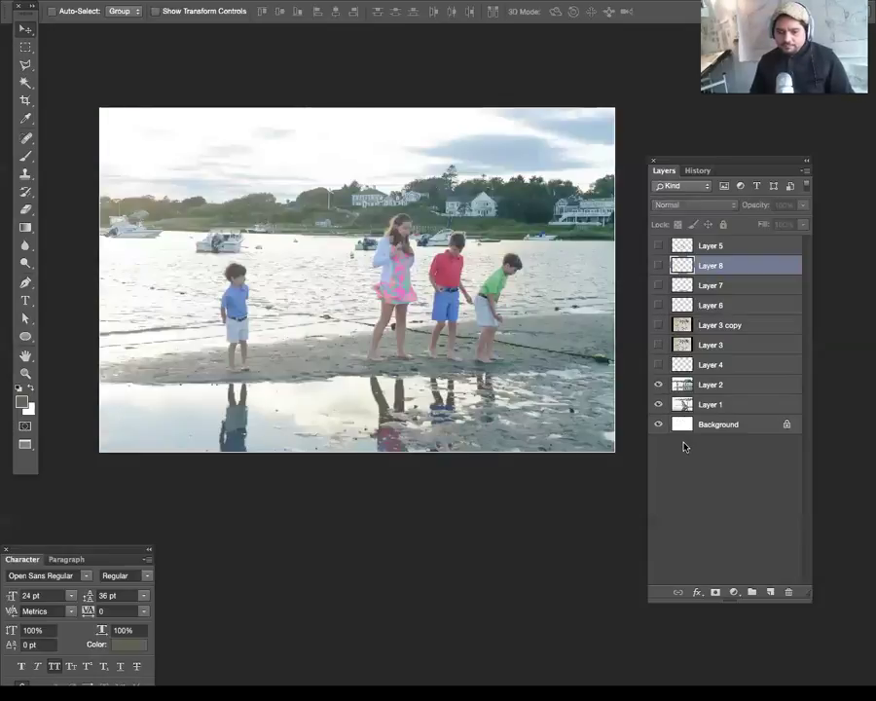
left_click(658, 385)
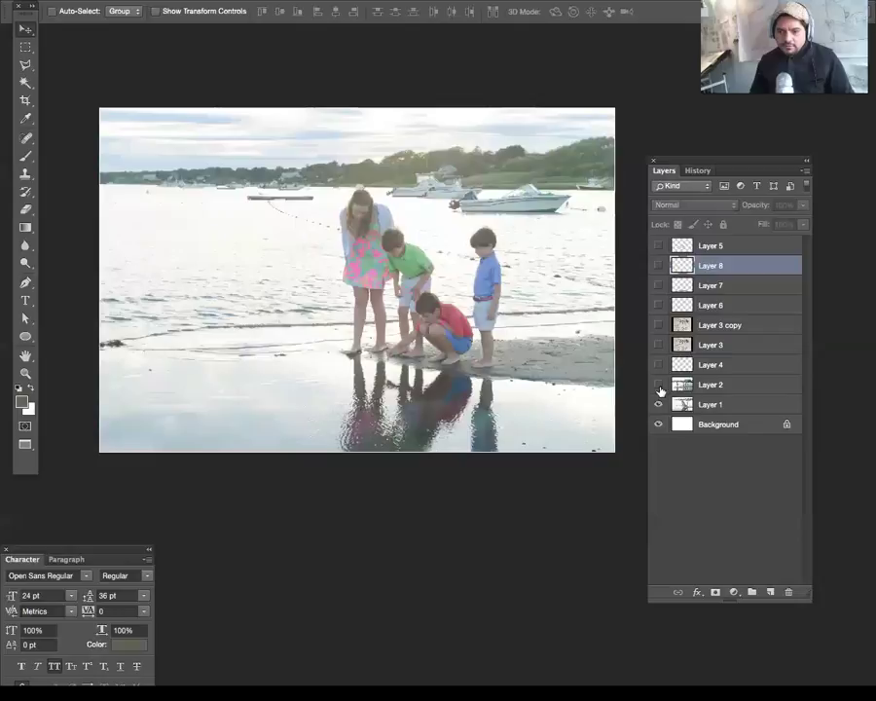
left_click(659, 385)
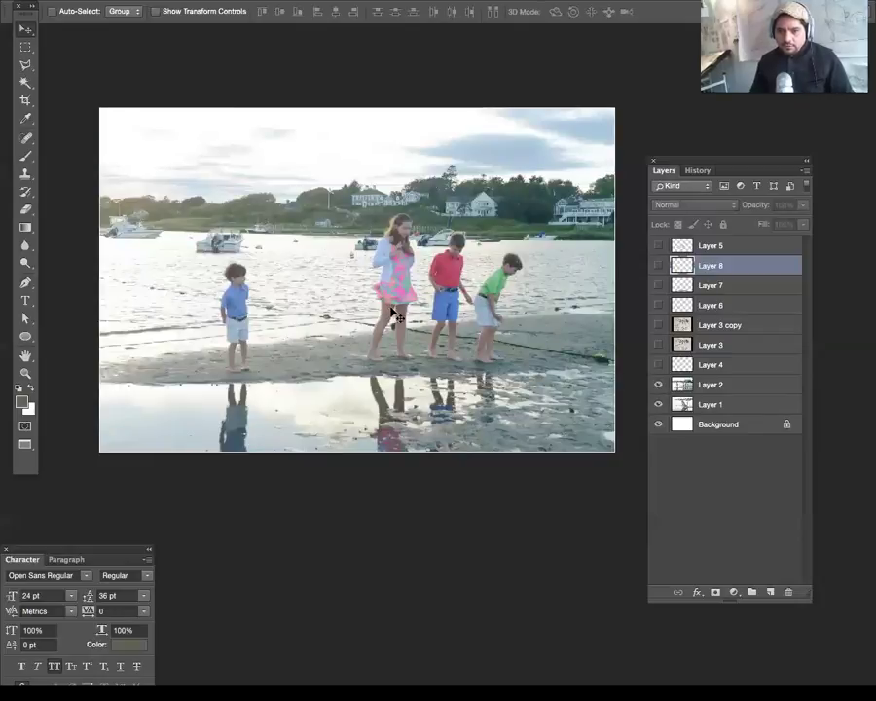
left_click(658, 365)
left_click(659, 365)
left_click(659, 386)
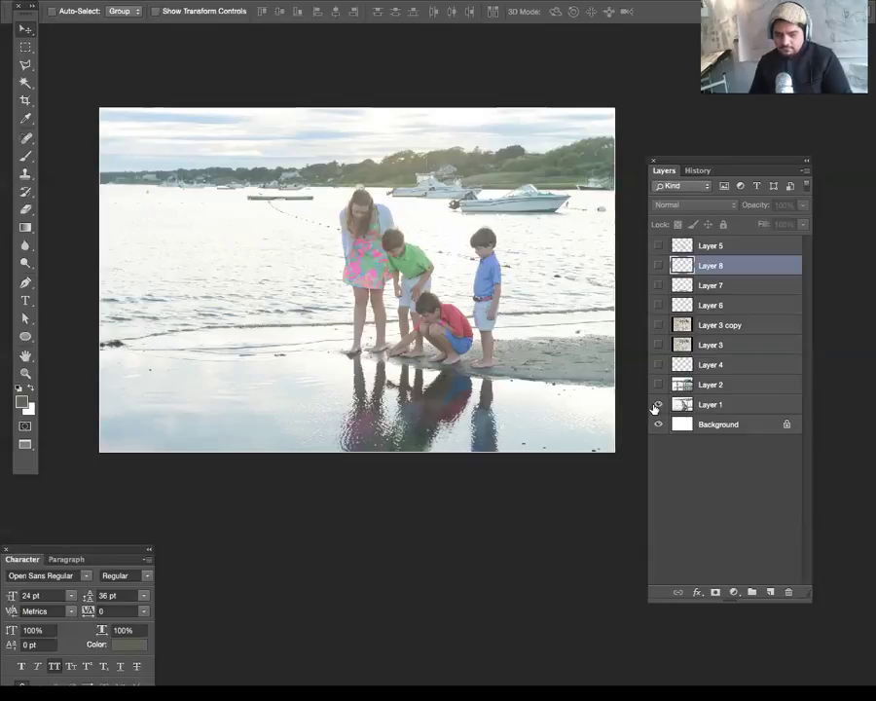
Step: Show the sketch on Layer 3 again and add an empty layer above Layer 3 copy
left_click(657, 345)
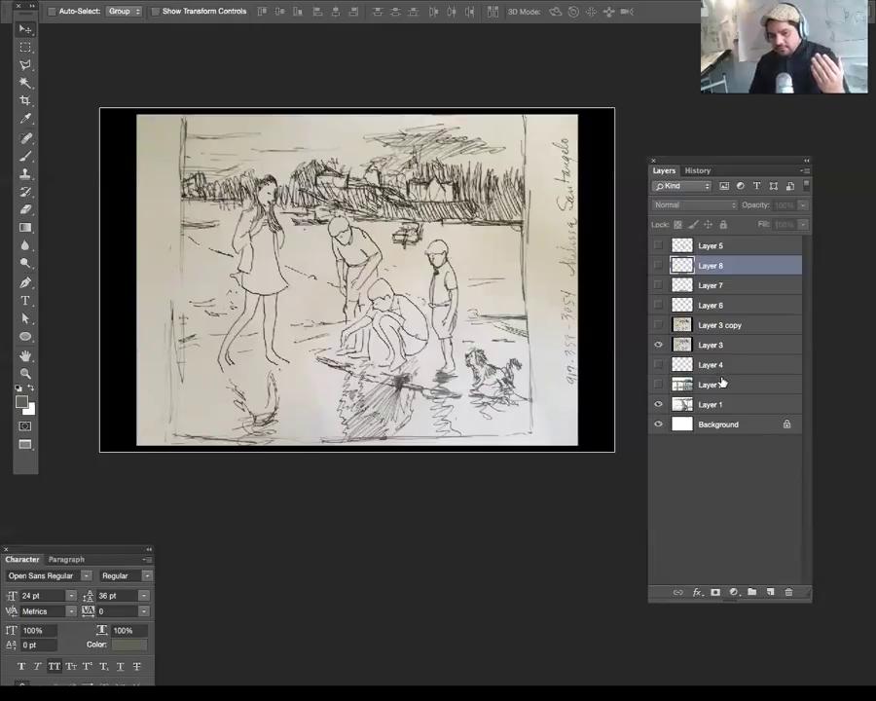
left_click(731, 327)
left_click(770, 592)
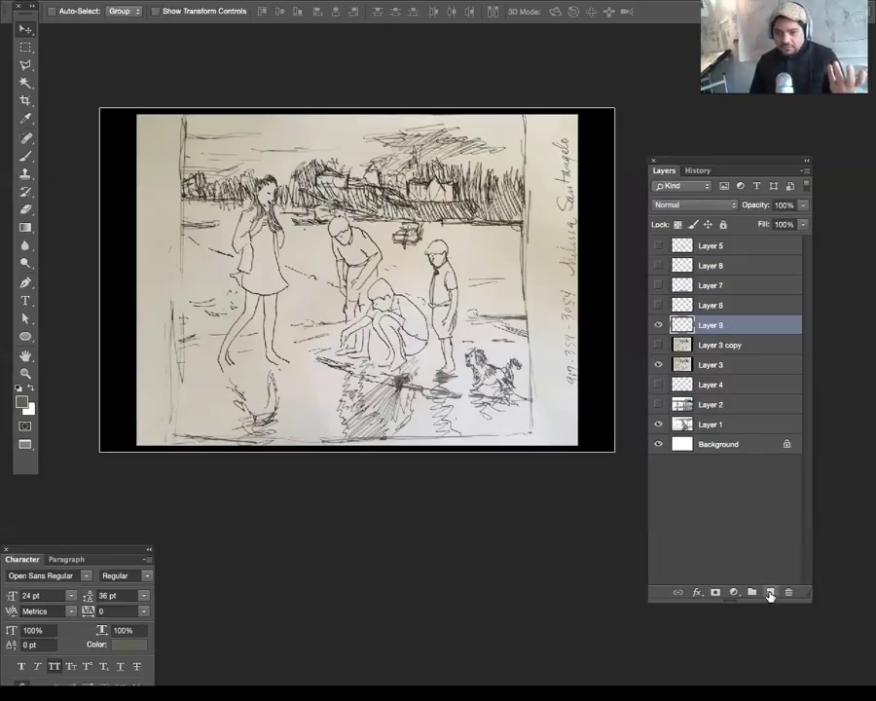
Step: Set the foreground colour to bright red and the Brush size to 60
key("m")
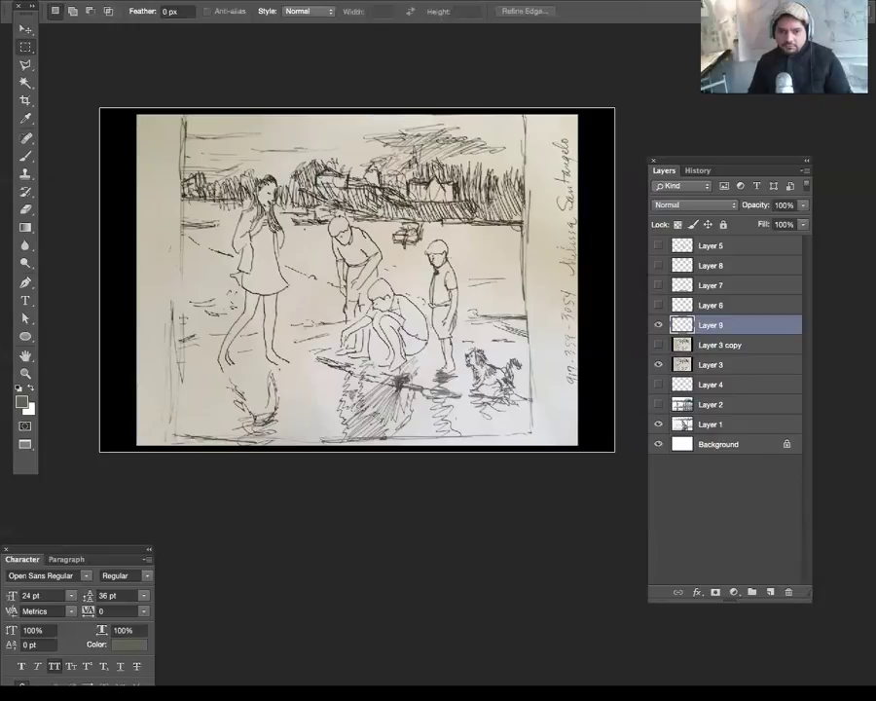
key("d")
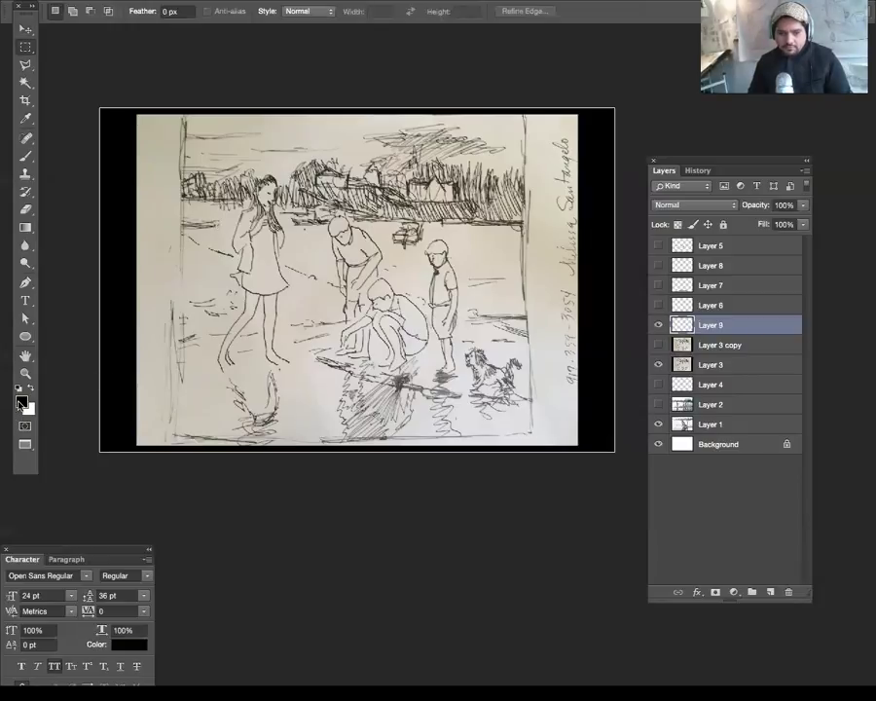
left_click(21, 402)
left_click(322, 161)
left_click_drag(322, 160, 346, 101)
left_click(483, 99)
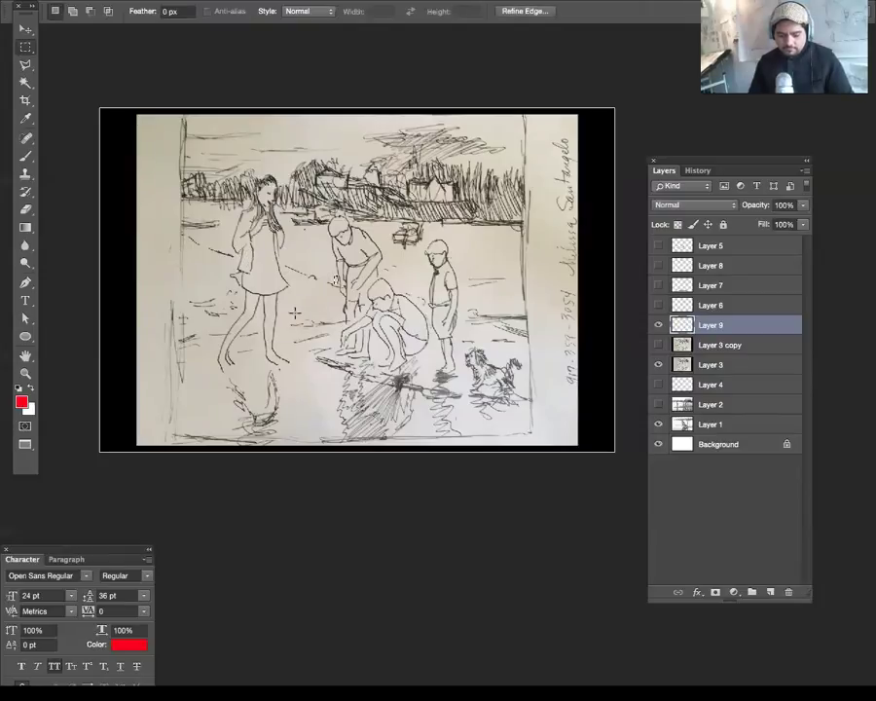
key("b")
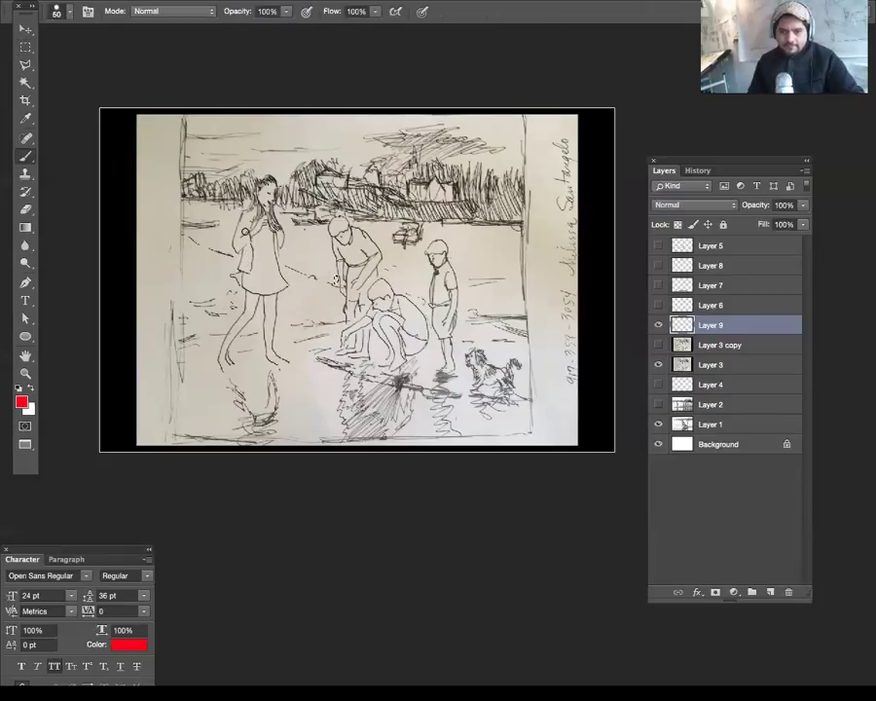
key("bracketright")
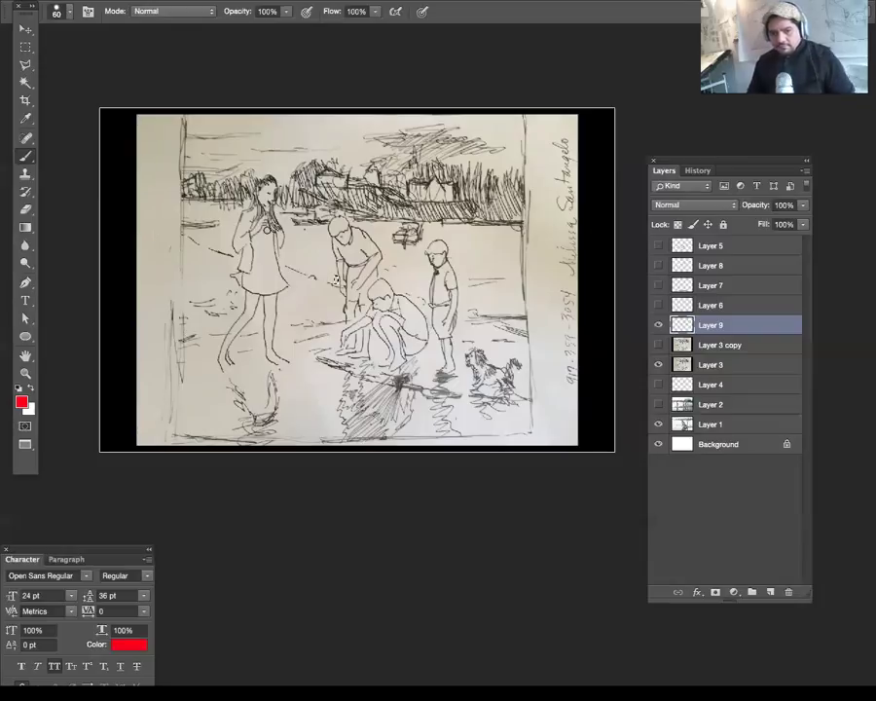
Step: Add another empty layer directly above Layer 9
left_click(769, 592)
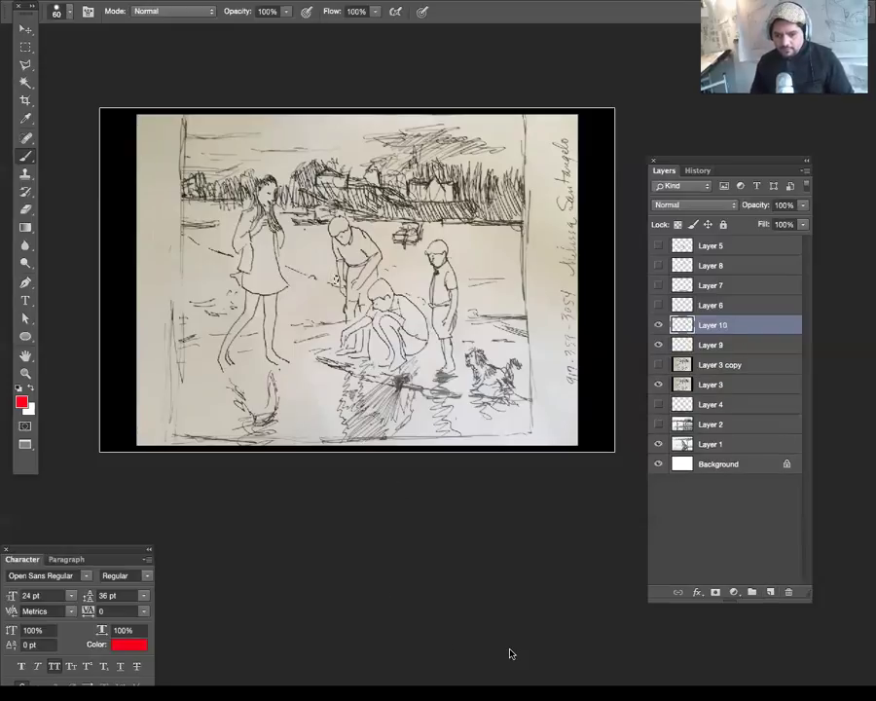
key("Tab")
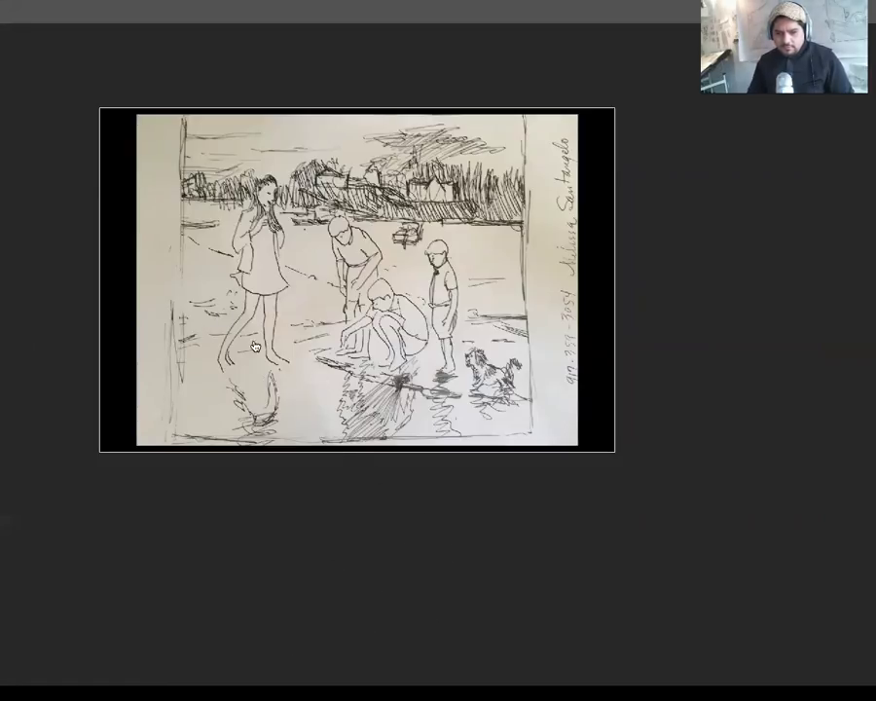
key("Tab")
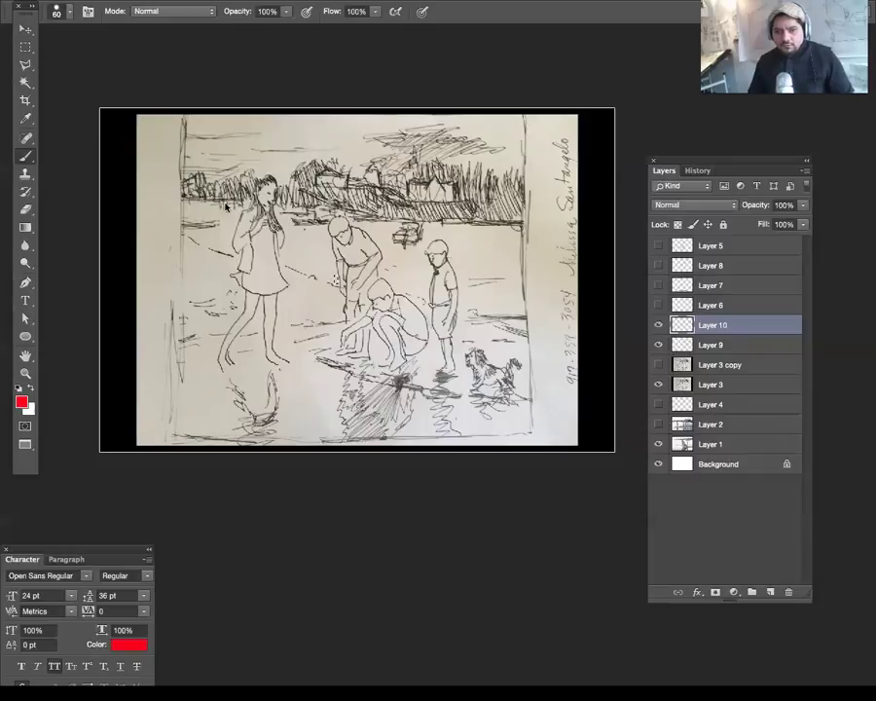
left_click_drag(225, 171, 210, 391)
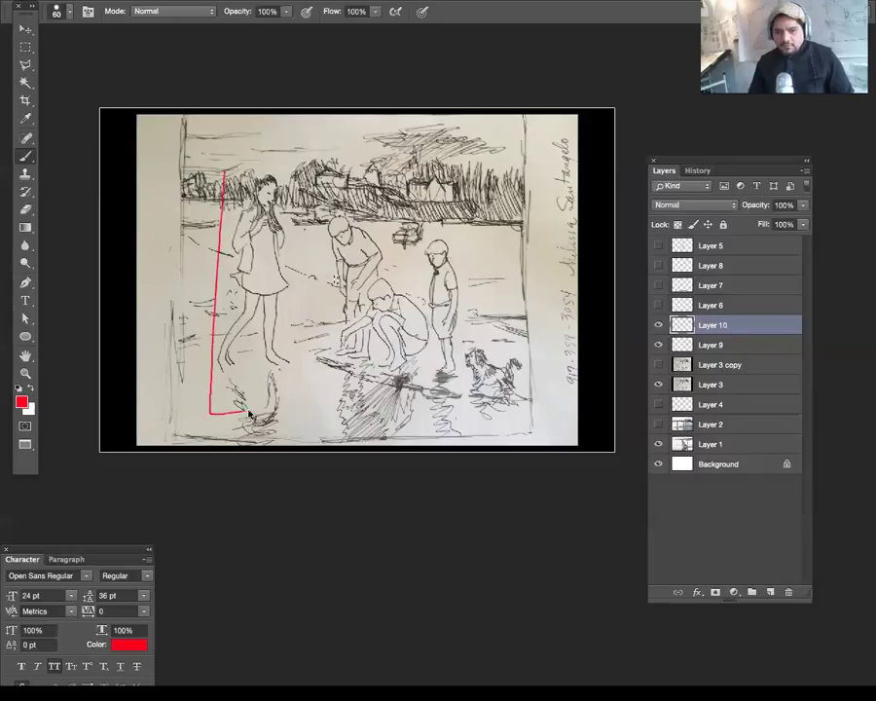
key("Tab")
key("ctrl+z")
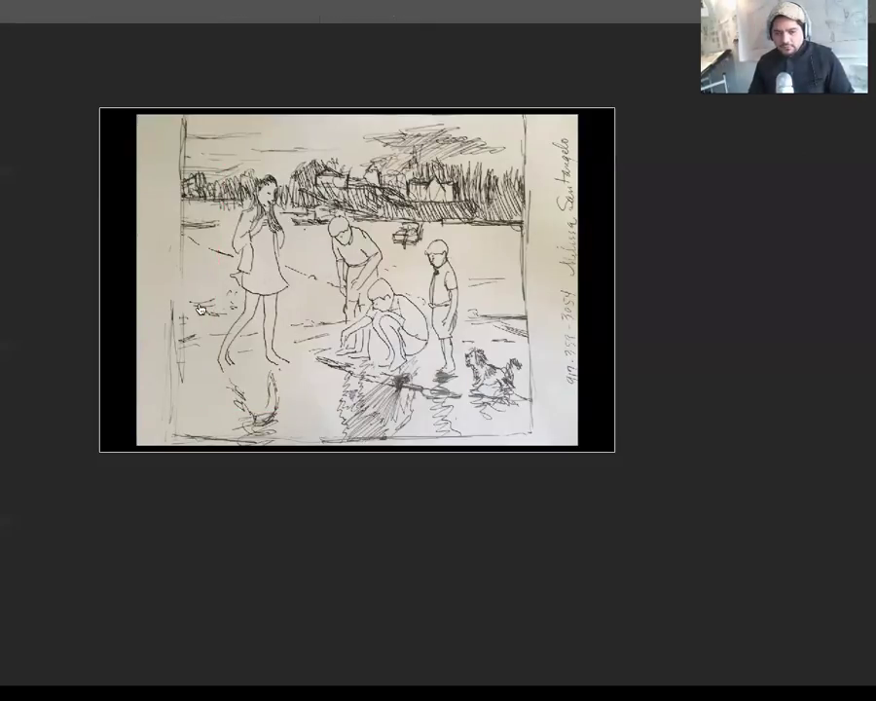
Step: Draw a nearly vertical red line through the standing girl, from the top of her head to just below her feet
key("Tab")
left_click_drag(261, 175, 256, 372)
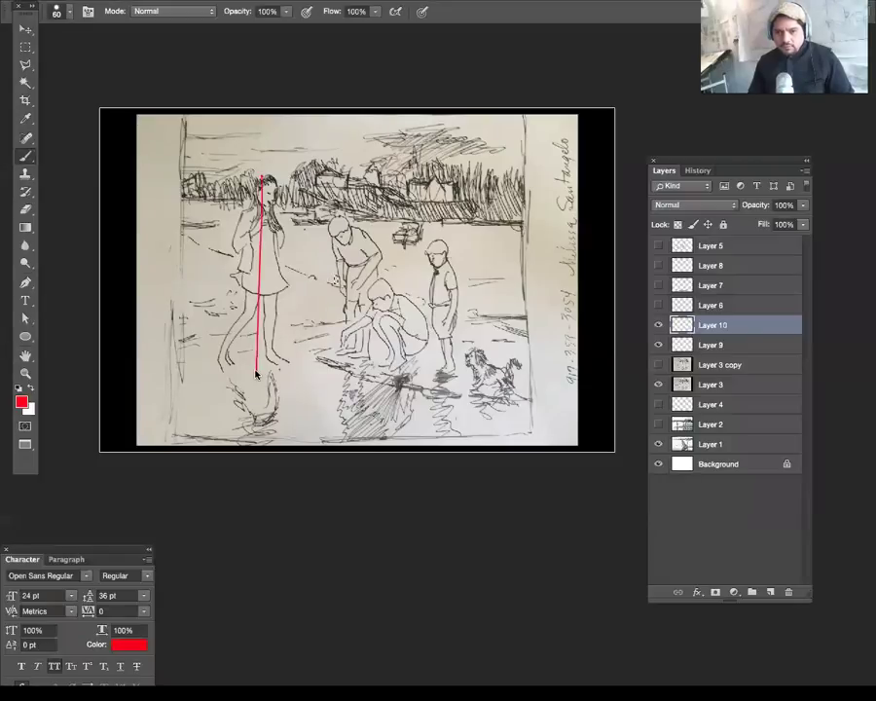
Step: Draw a red curve around the bending and crouching children, plus near-vertical lines through the standing boy and the dog
key("Tab")
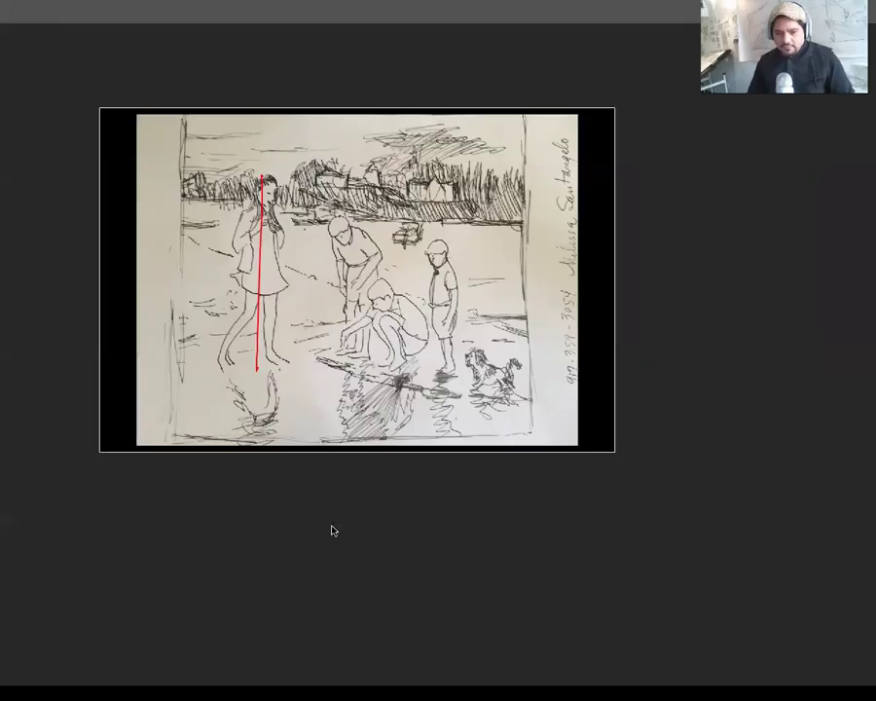
left_click_drag(343, 227, 394, 366)
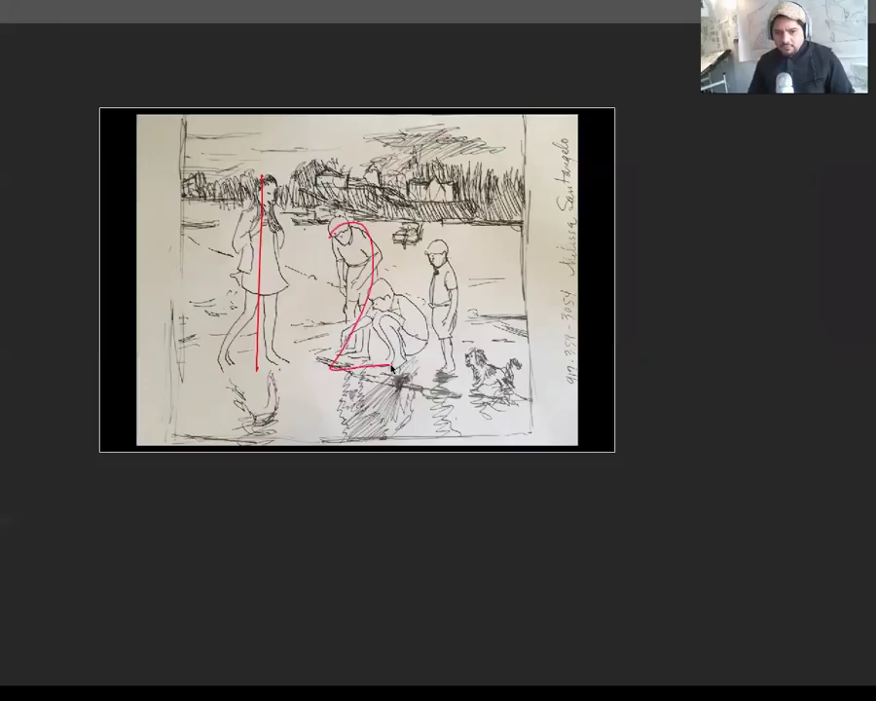
left_click_drag(441, 238, 436, 380)
left_click_drag(493, 399, 506, 341)
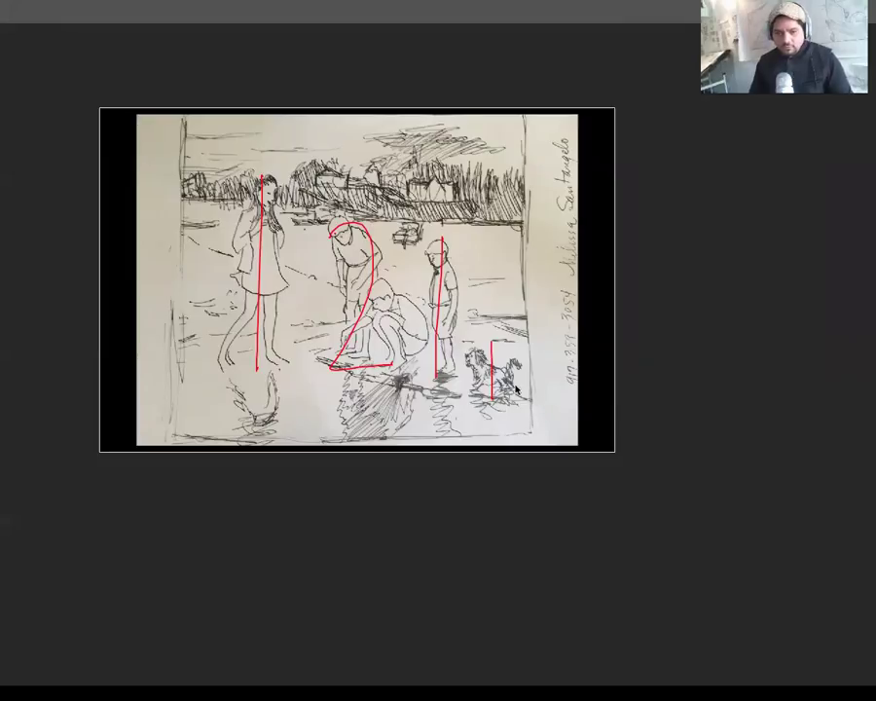
Step: Annotate the sketch in red with the figure groupings 1 2 2 and 1 3 1 and connecting outlines, and clear all red marks
mouse_move(265, 123)
left_mouse_down()
mouse_move(324, 146)
mouse_move(368, 158)
left_mouse_up()
mouse_move(441, 238)
left_mouse_down()
mouse_move(500, 363)
mouse_move(447, 385)
mouse_move(442, 243)
left_mouse_up()
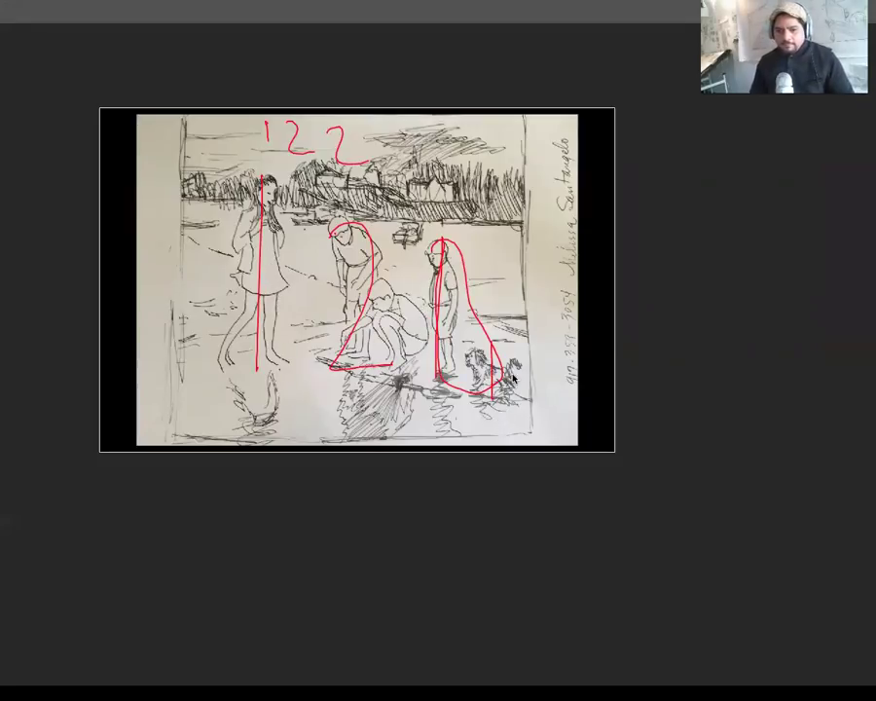
mouse_move(243, 372)
left_mouse_down()
mouse_move(248, 415)
mouse_move(251, 406)
left_mouse_up()
left_click_drag(352, 391, 356, 420)
left_click_drag(423, 394, 424, 426)
mouse_move(504, 383)
left_mouse_down()
mouse_move(481, 348)
mouse_move(370, 362)
mouse_move(399, 342)
mouse_move(375, 358)
left_mouse_up()
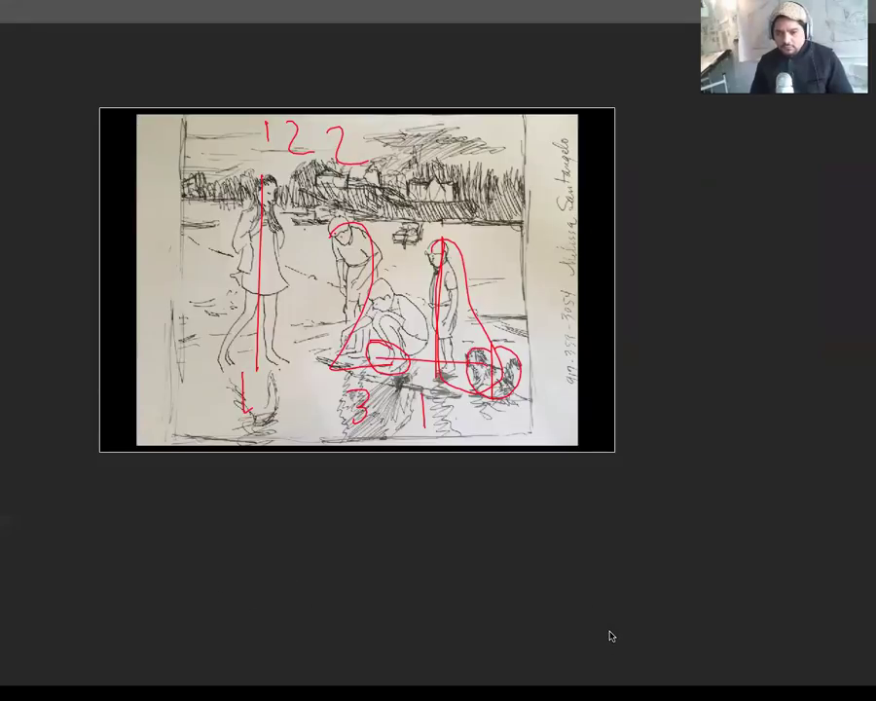
key("Escape")
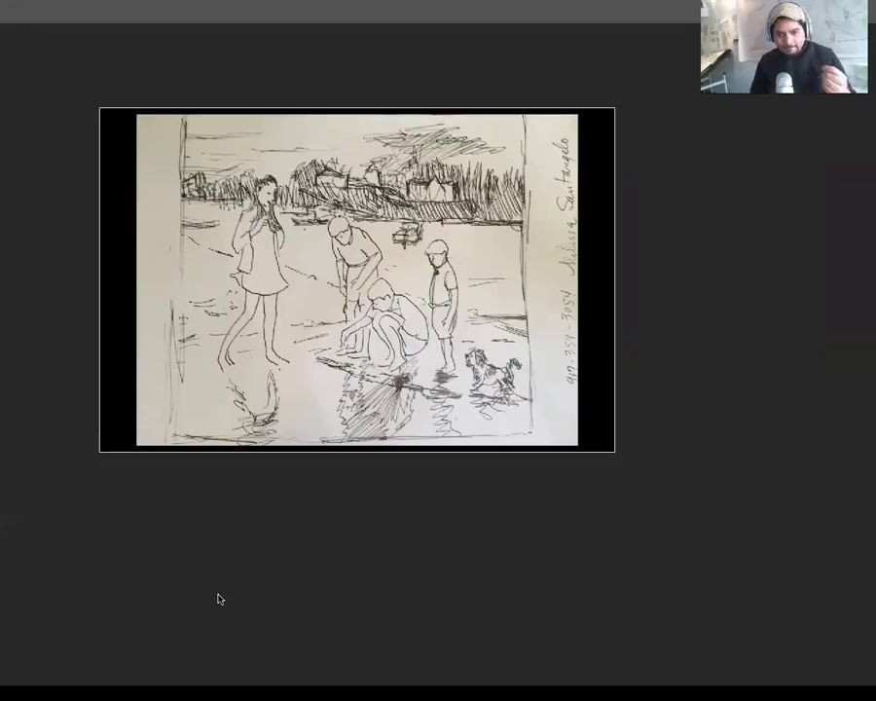
Step: Hide Layer 10, Layer 9 and Layer 3, and show the Layer 2 photo with an empty layer added directly above it
key("Tab")
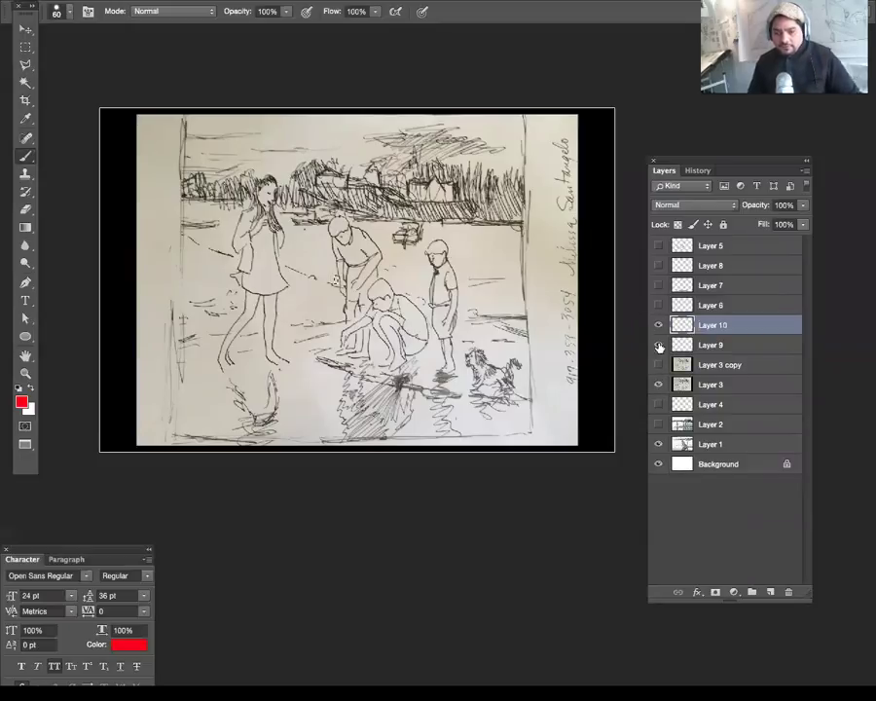
left_click_drag(658, 325, 661, 404)
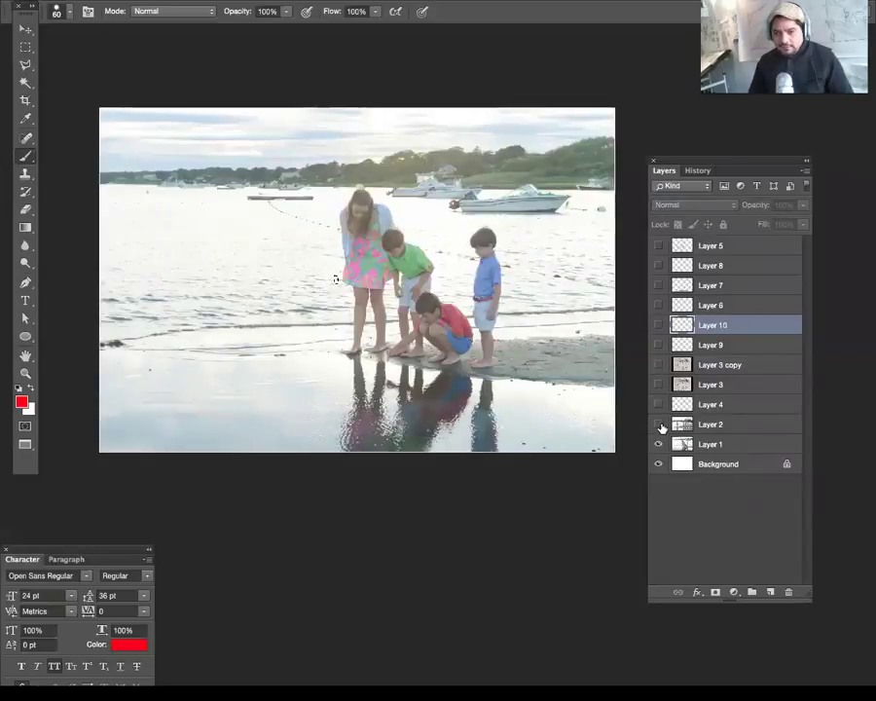
left_click(659, 425)
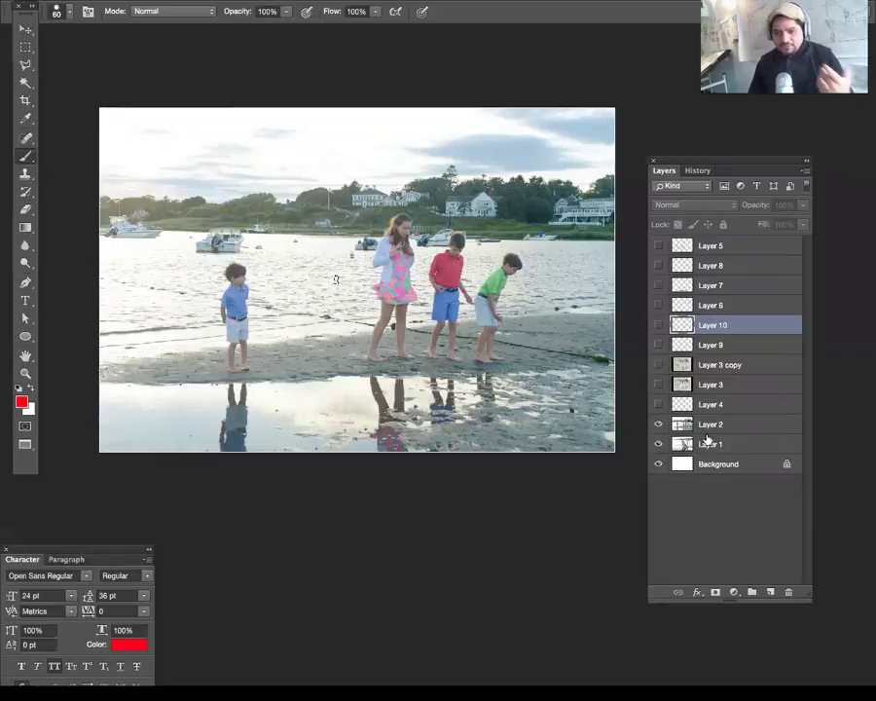
left_click(714, 426)
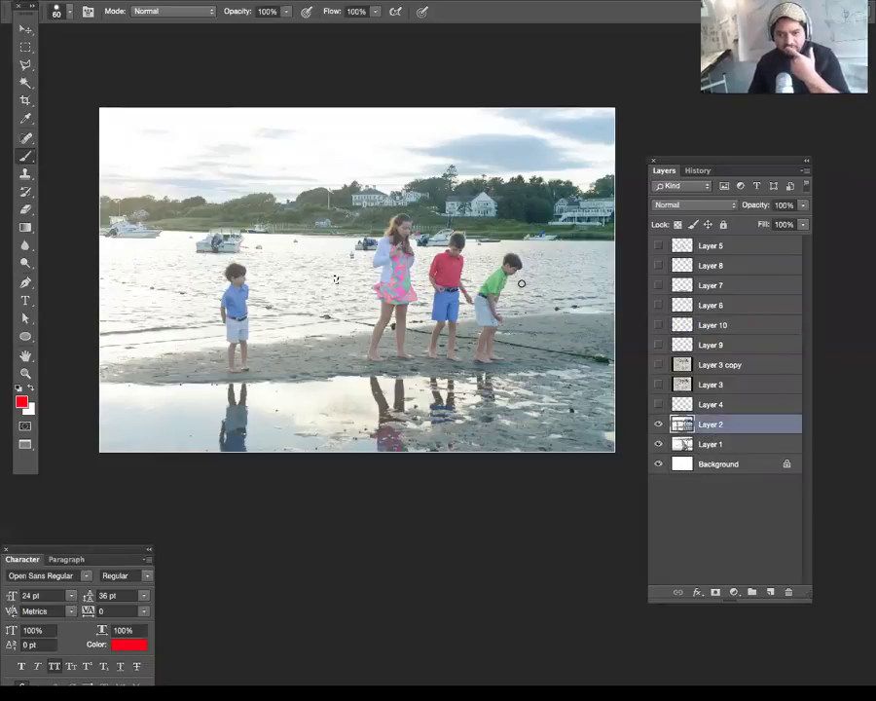
left_click(770, 590)
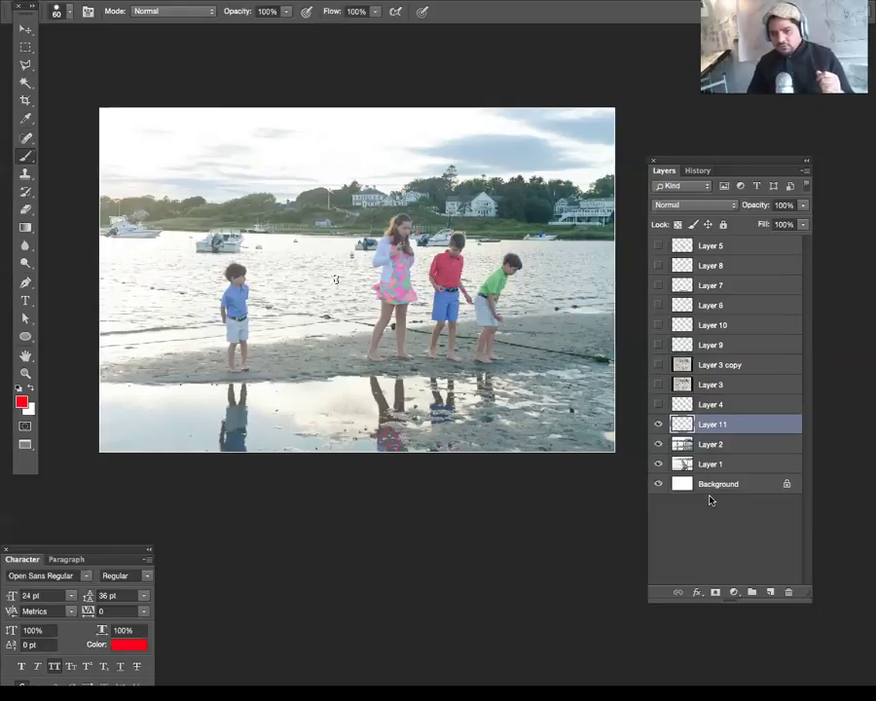
Step: Compare the Layer 1 and Layer 2 photos by toggling Layer 2's visibility, leaving Layer 2 shown
left_click(658, 444)
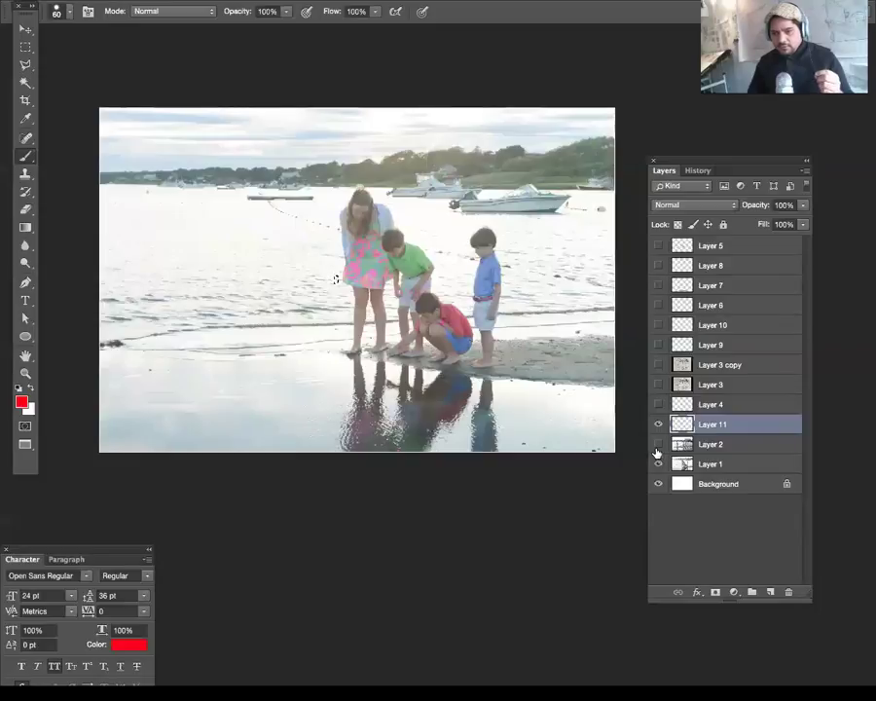
left_click(658, 447)
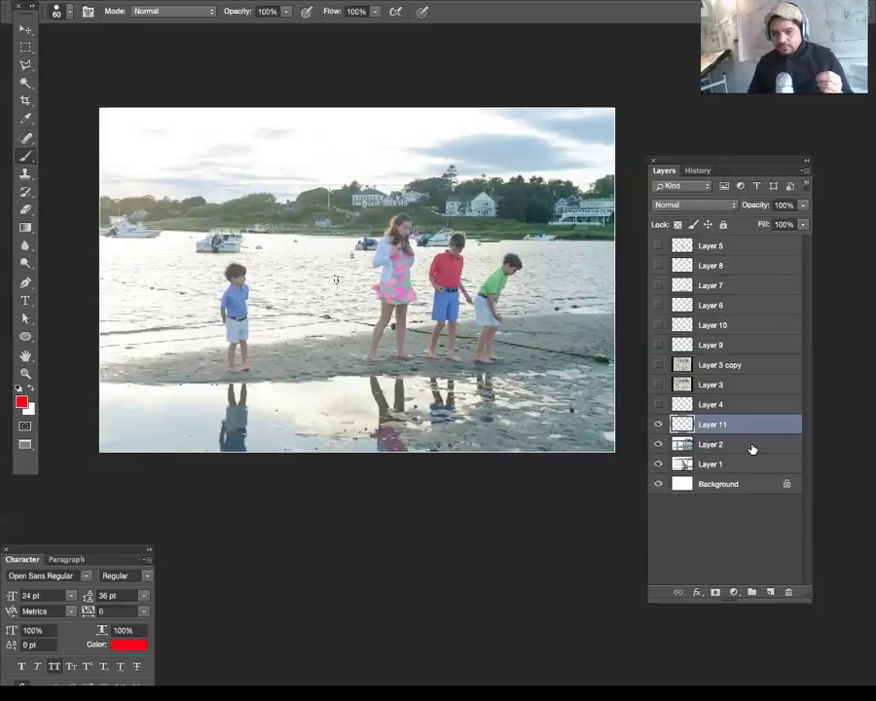
left_click(658, 446)
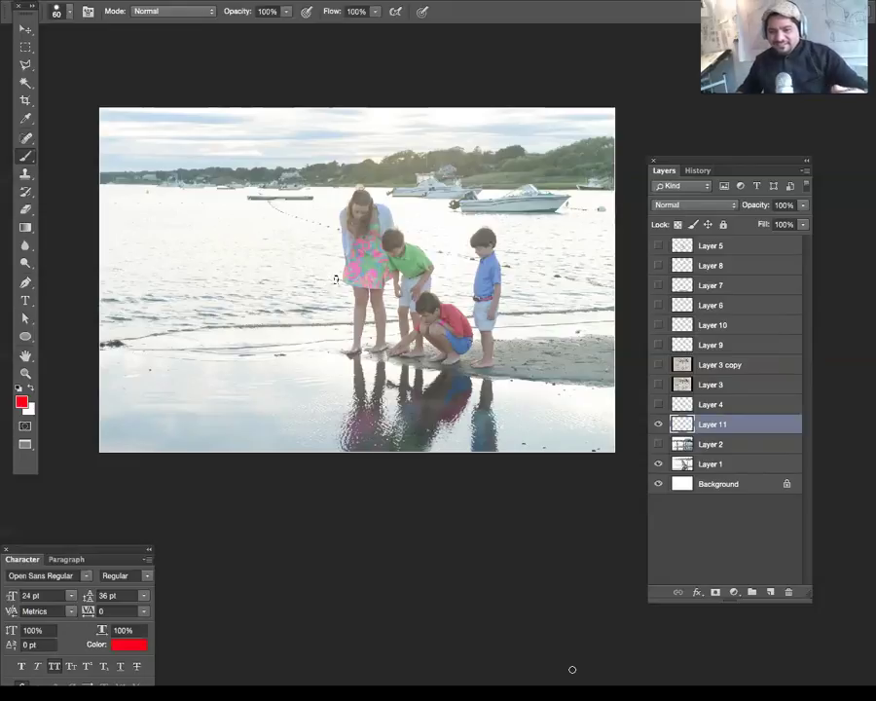
left_click(659, 444)
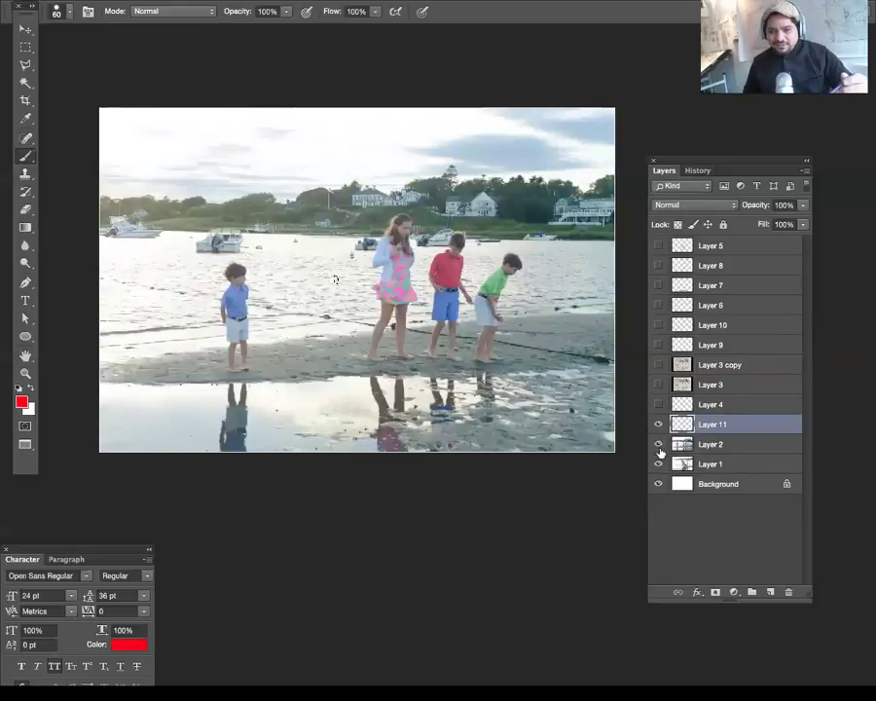
left_click(659, 446)
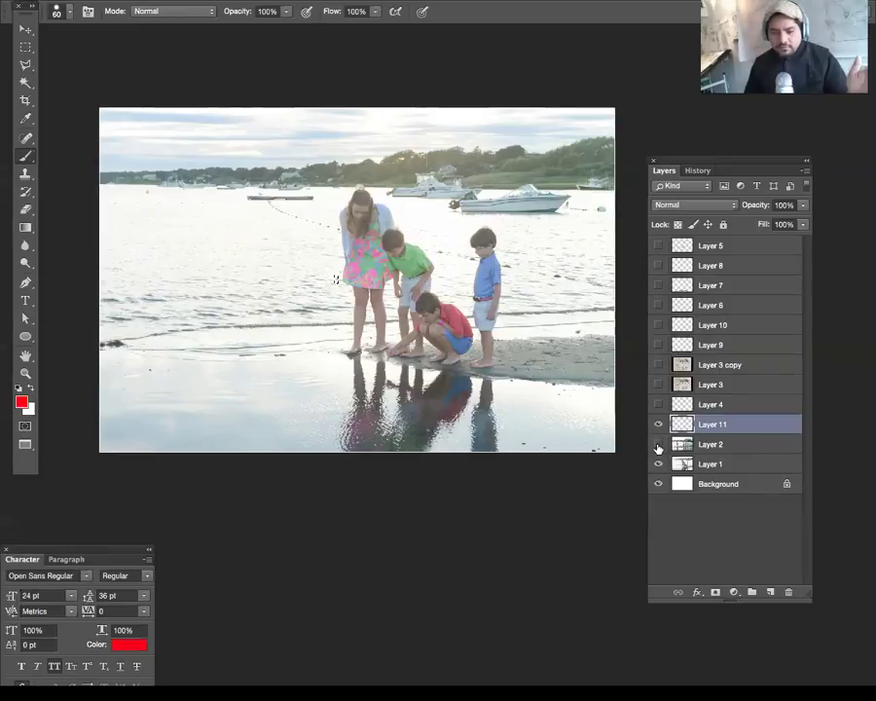
left_click(660, 444)
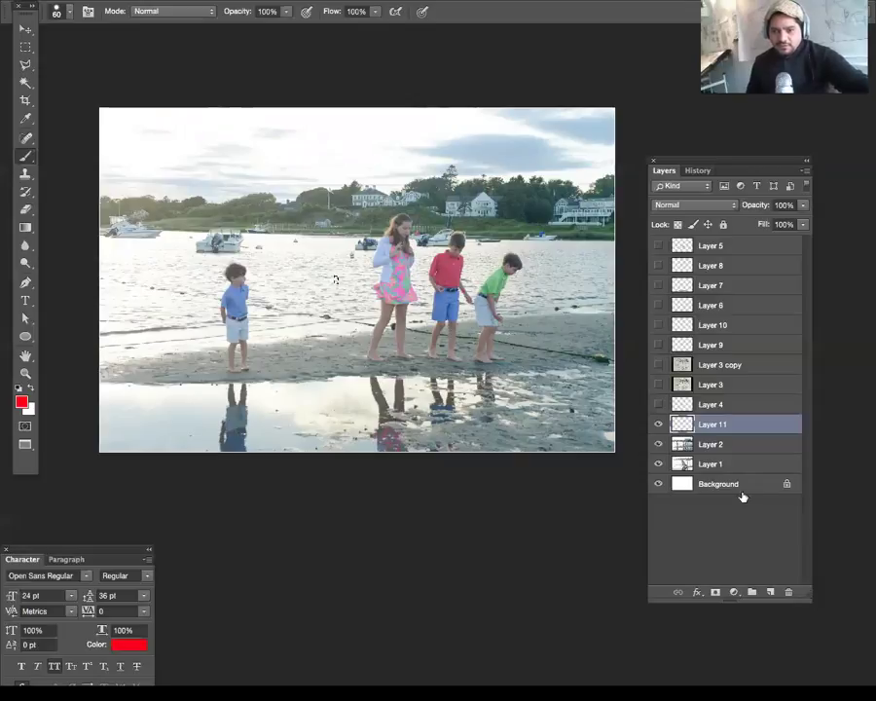
Step: Add an empty layer above Layer 11 and view the Layer 2 photo full screen without the interface
left_click(770, 591)
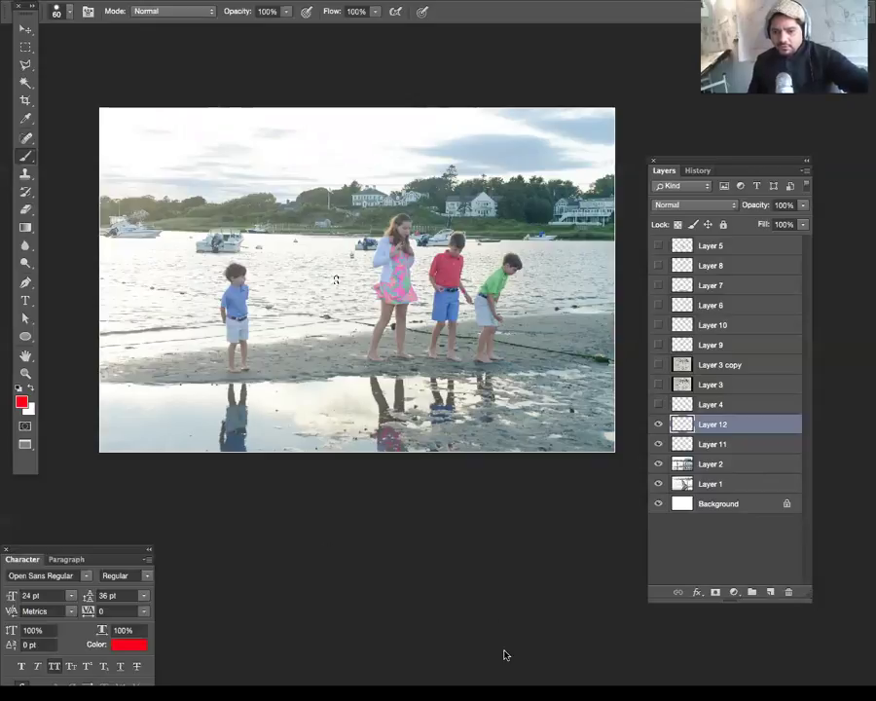
key("Tab")
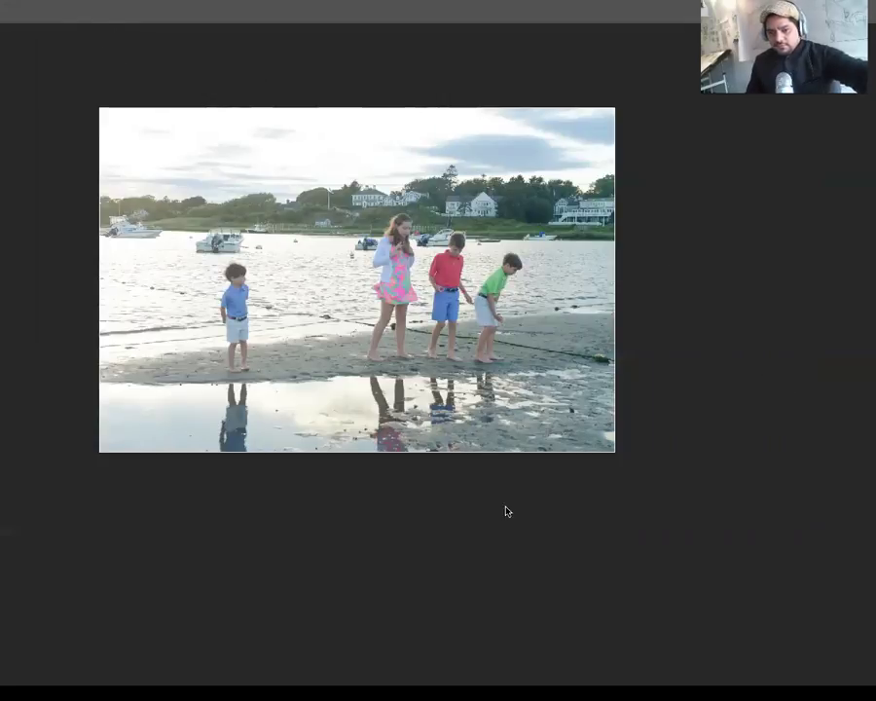
key("Tab")
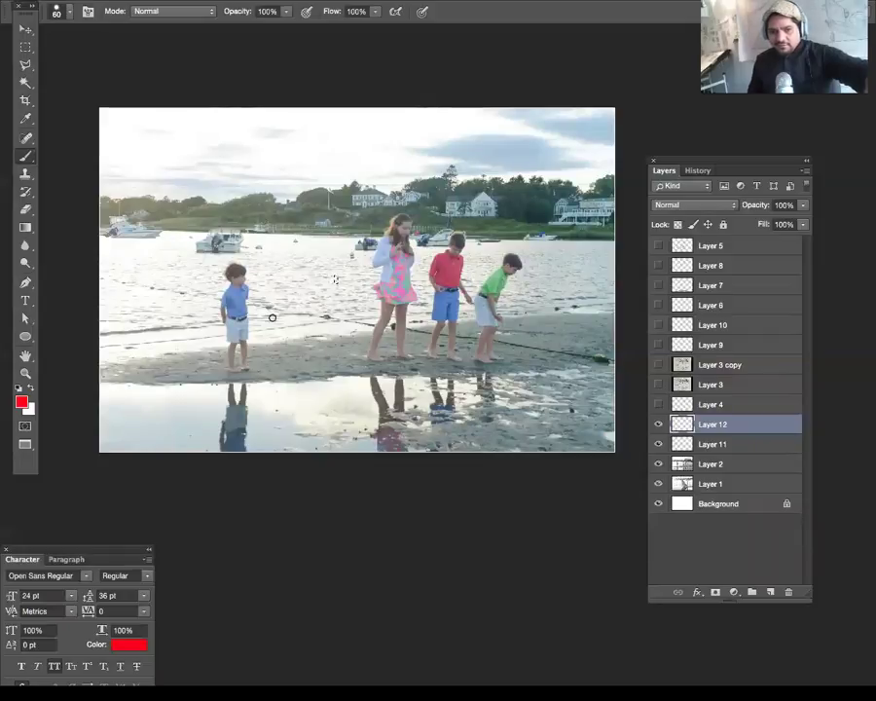
key("f")
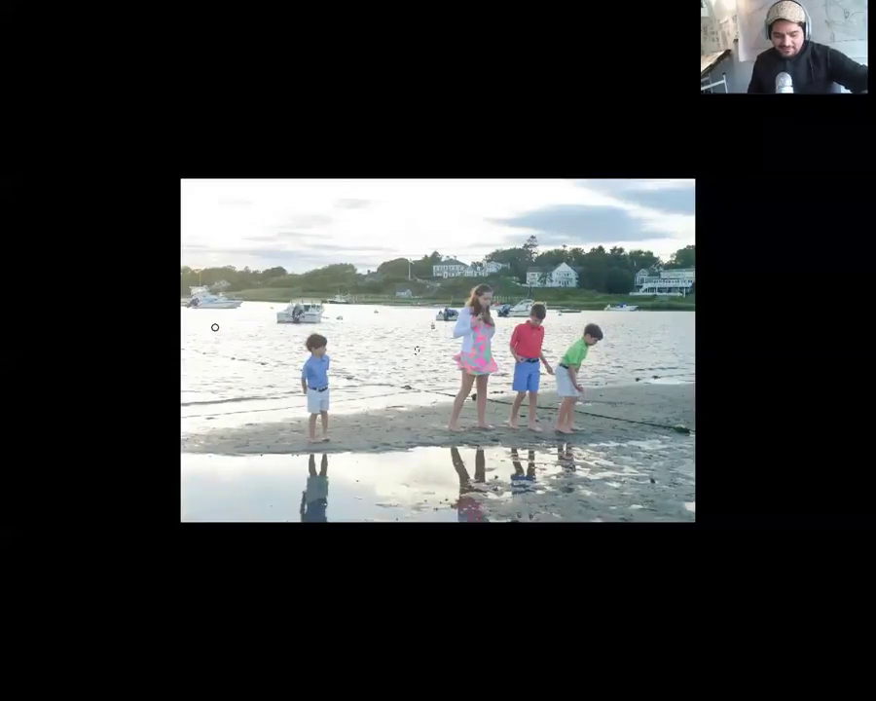
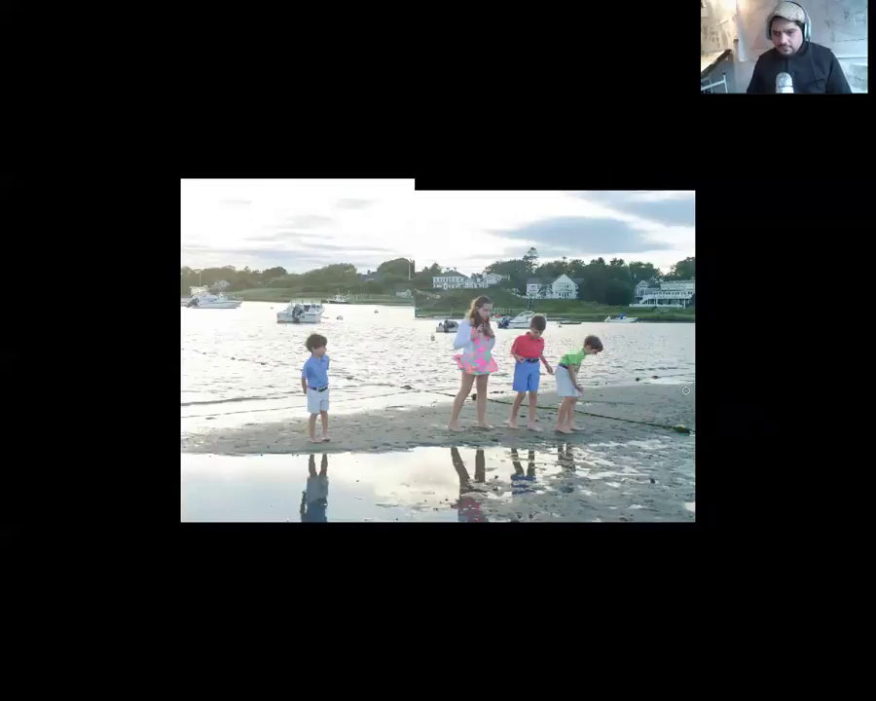
key("f")
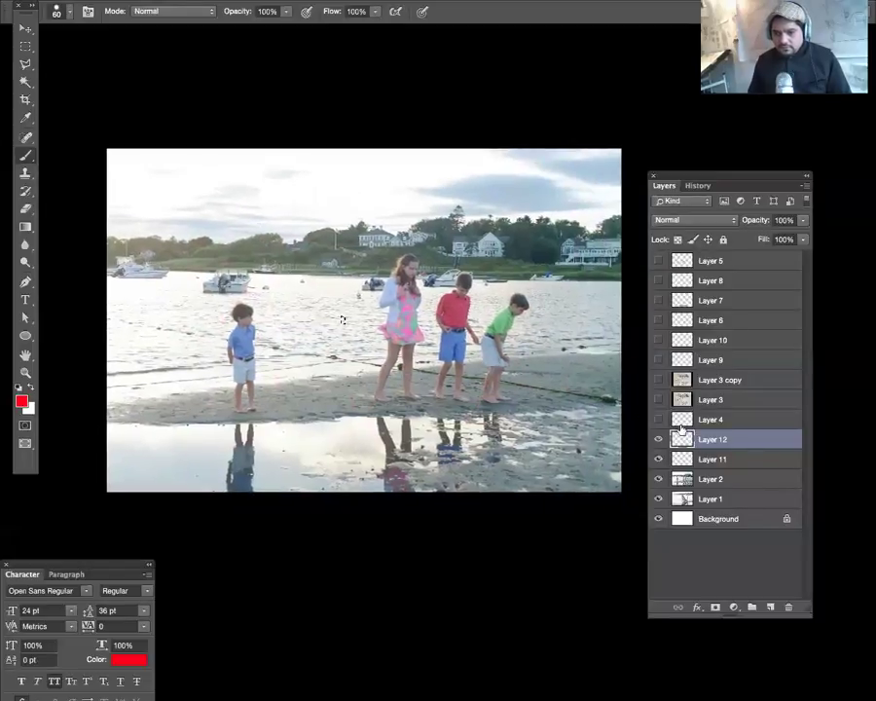
Step: Draw a red diagonal line about 1382 px wide and 472 px high across the blue-shirted boy's feet, and hide its layer
left_click(25, 335)
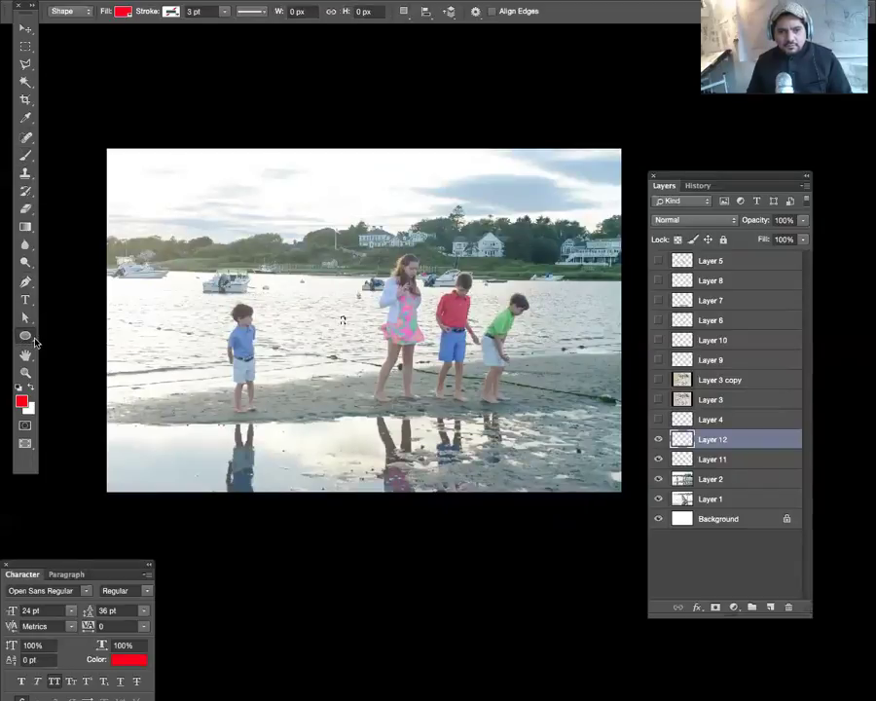
left_click(34, 340)
left_click(72, 380)
left_click_drag(181, 377, 336, 427)
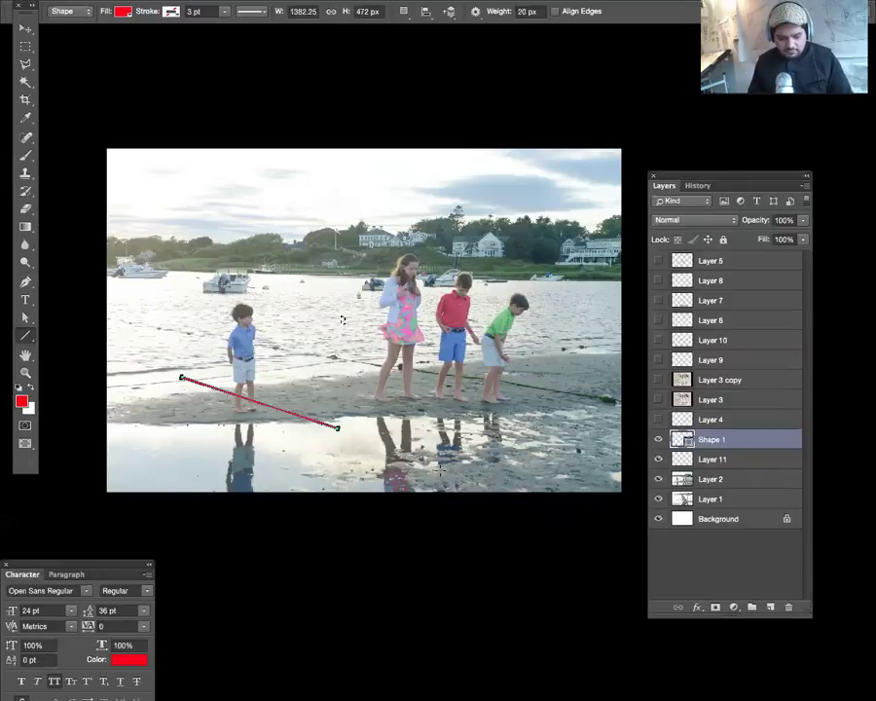
left_click(659, 440)
left_click(659, 440)
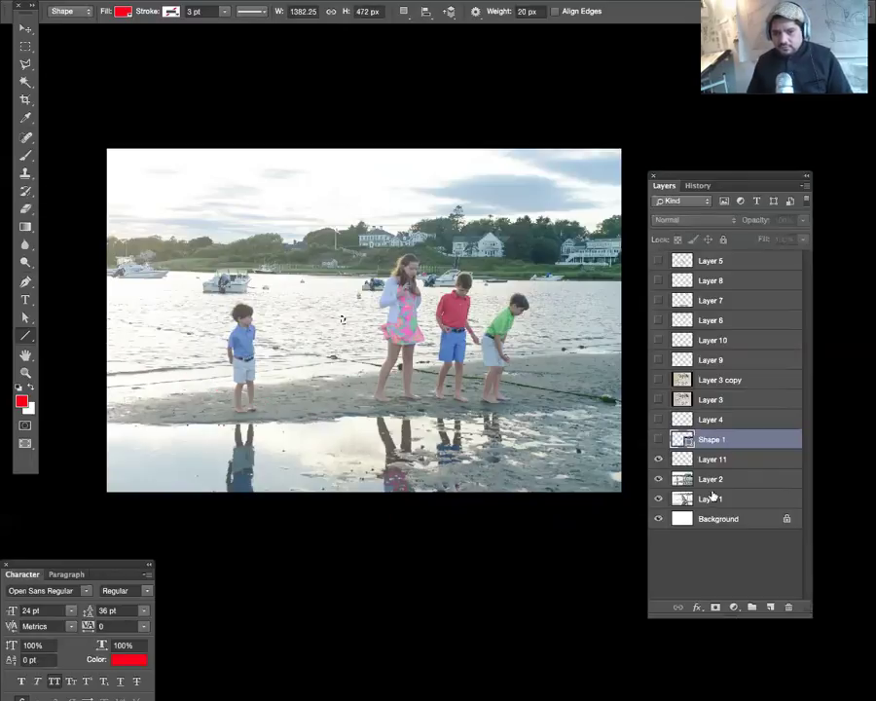
Step: Hide the Layer 2 photo and add one empty layer above Shape 1 and another above Layer 5
left_click(659, 479)
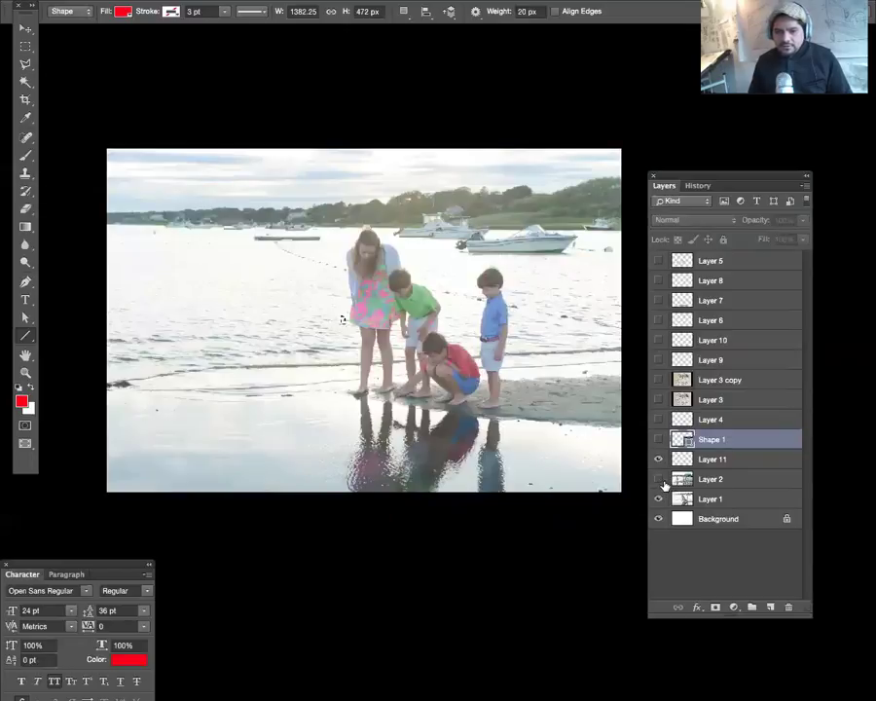
left_click(659, 498)
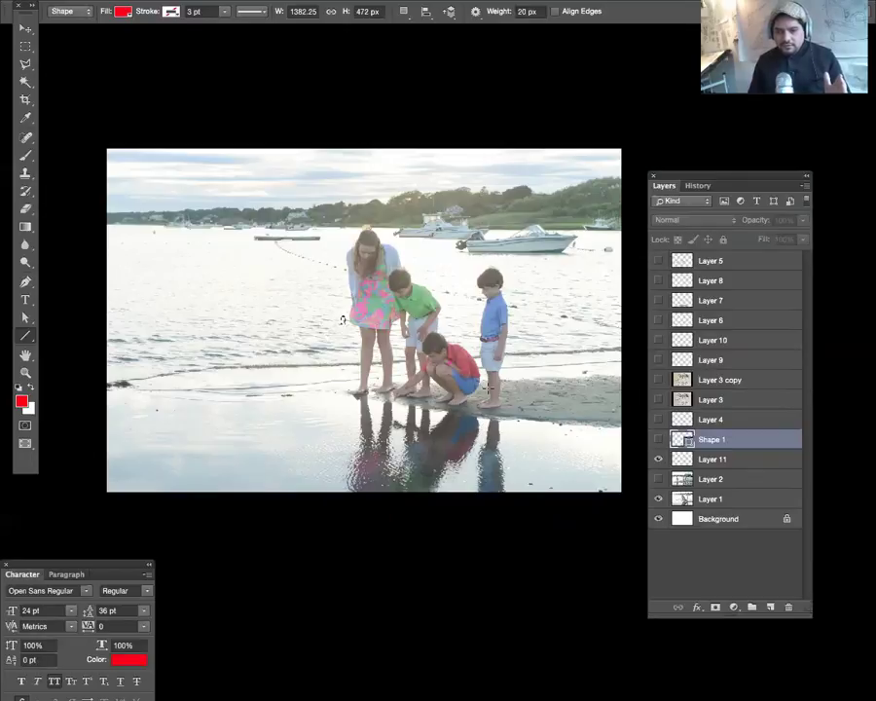
left_click(769, 607)
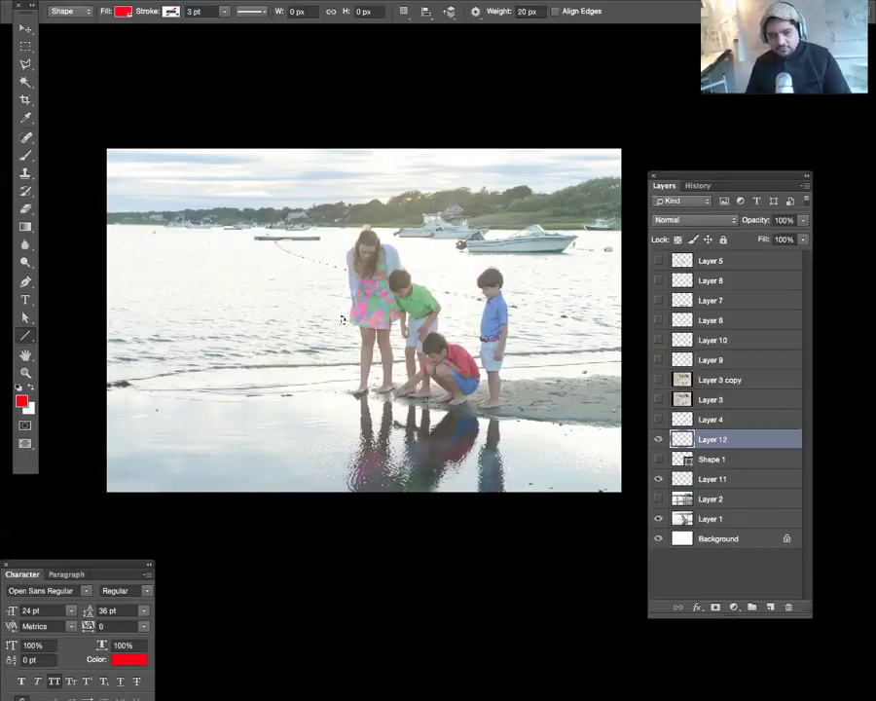
left_click(716, 261)
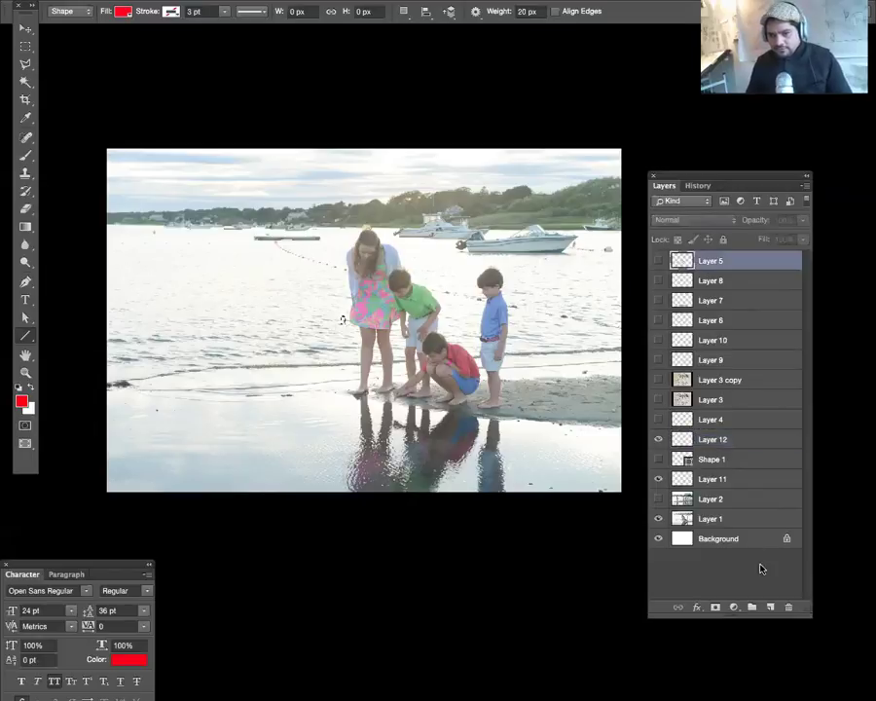
left_click(769, 607)
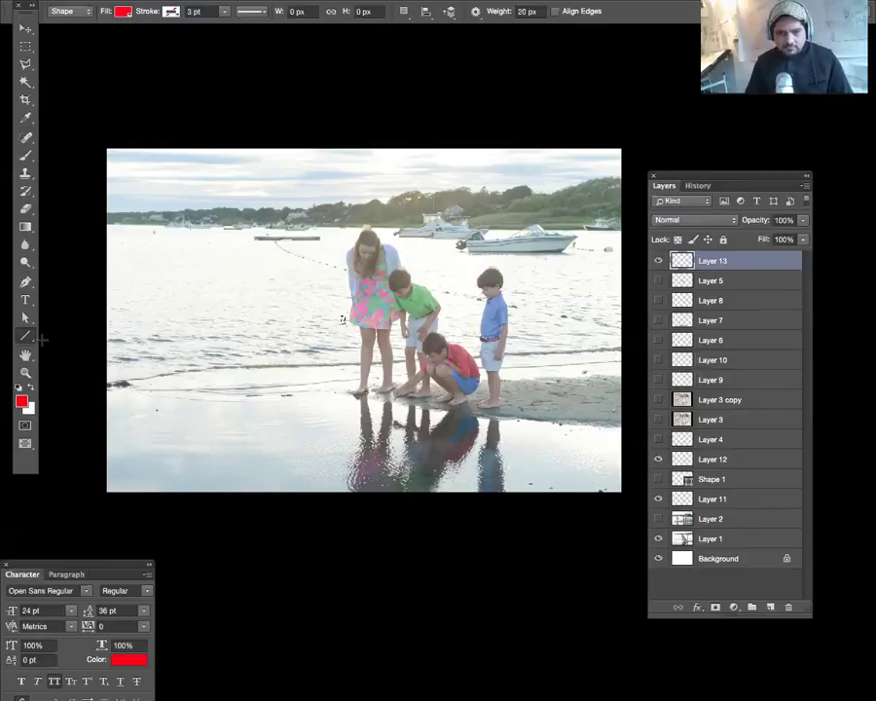
Step: Switch to the Paint Bucket, sample pink from the girl's dress as the foreground colour, and return to the standard screen mode
left_click(23, 229)
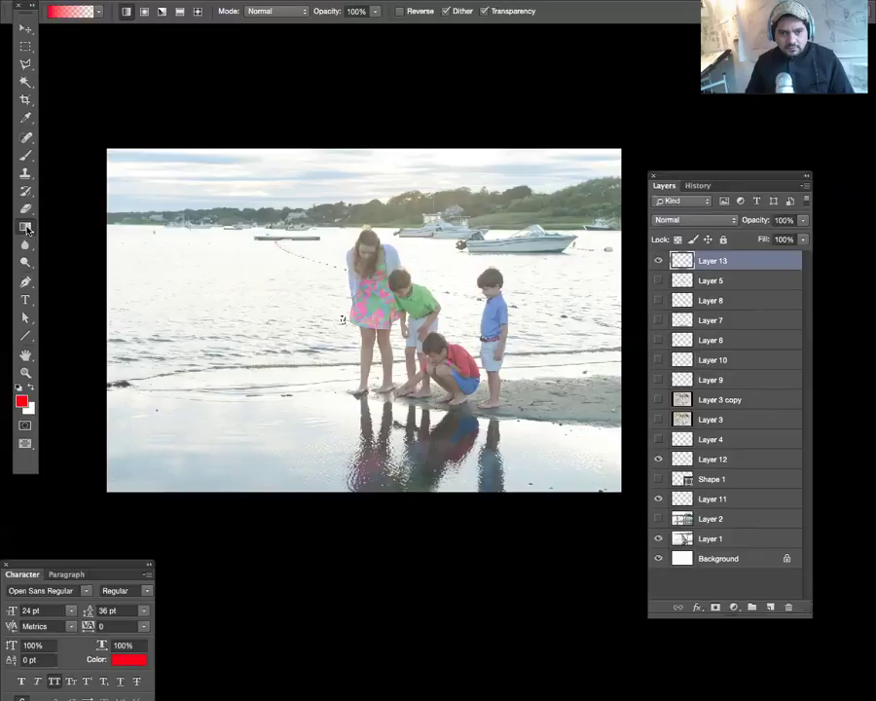
left_click_drag(25, 227, 56, 235)
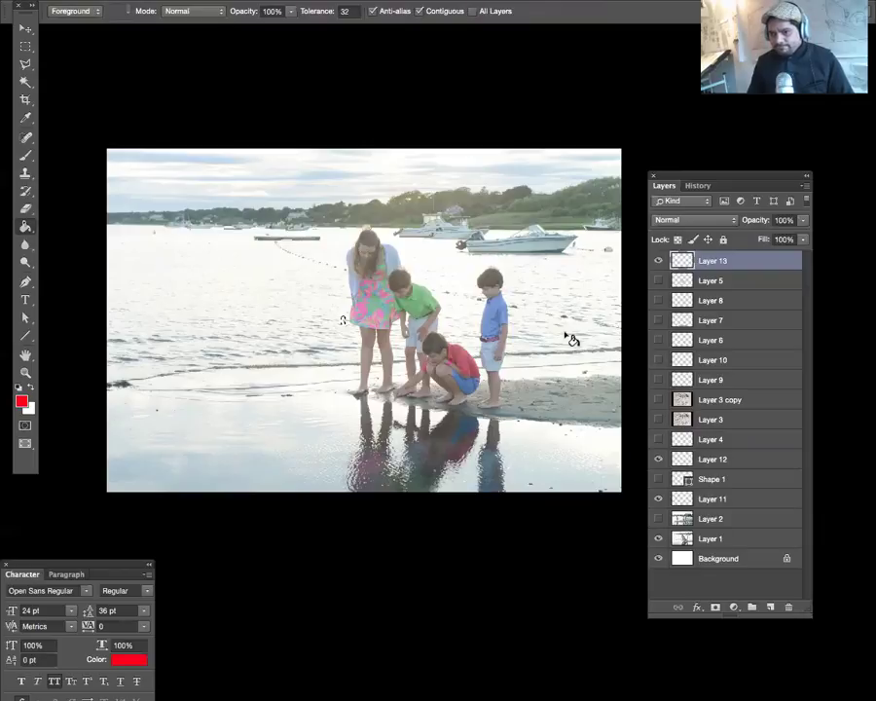
left_click(395, 297, "alt")
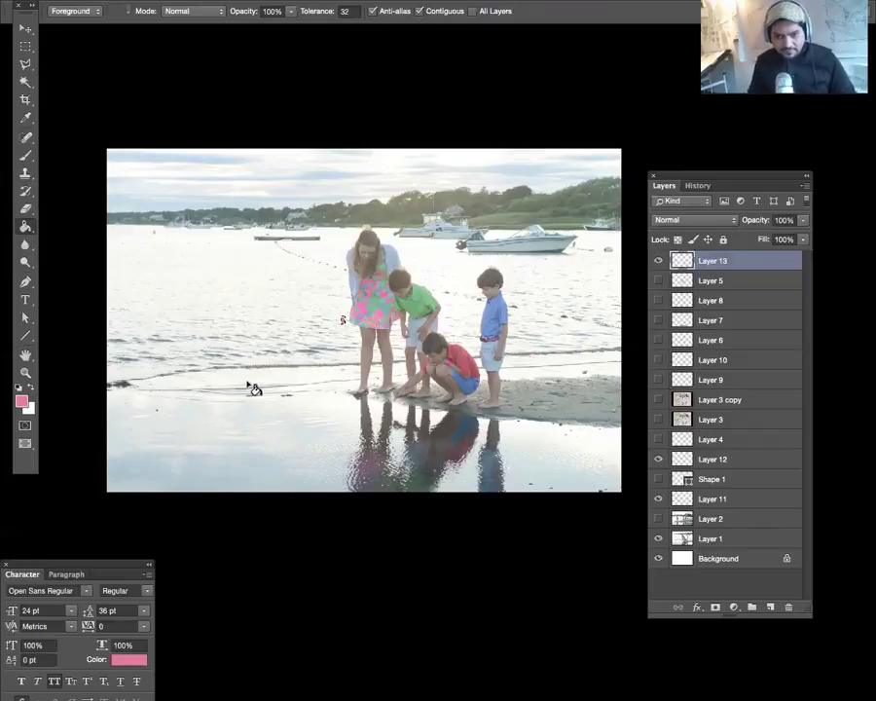
key("f")
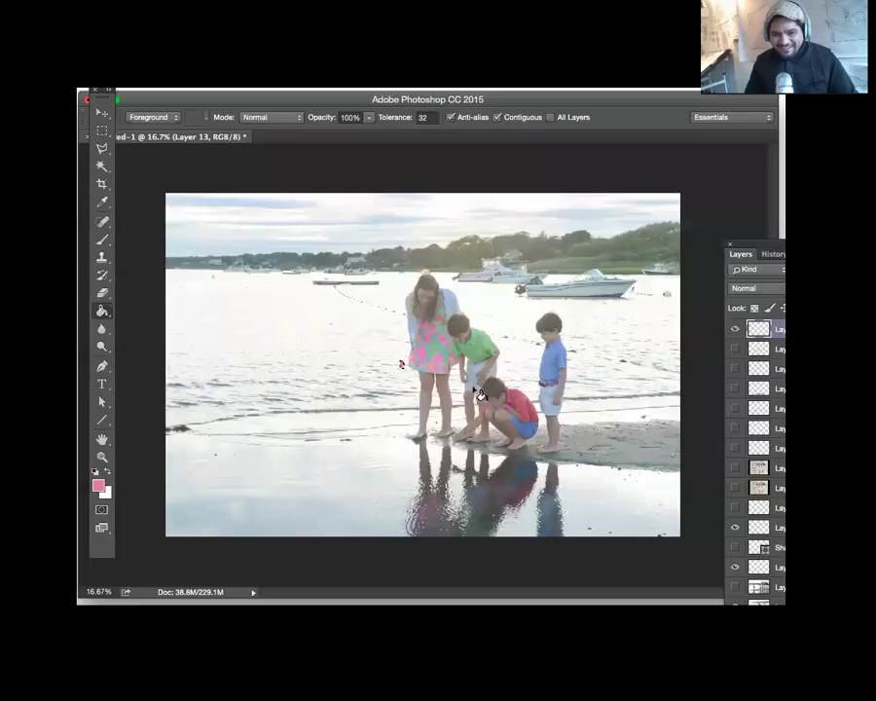
Step: Switch to full-screen mode, fill Layer 13 with white and bring the whole canvas into view
key("f")
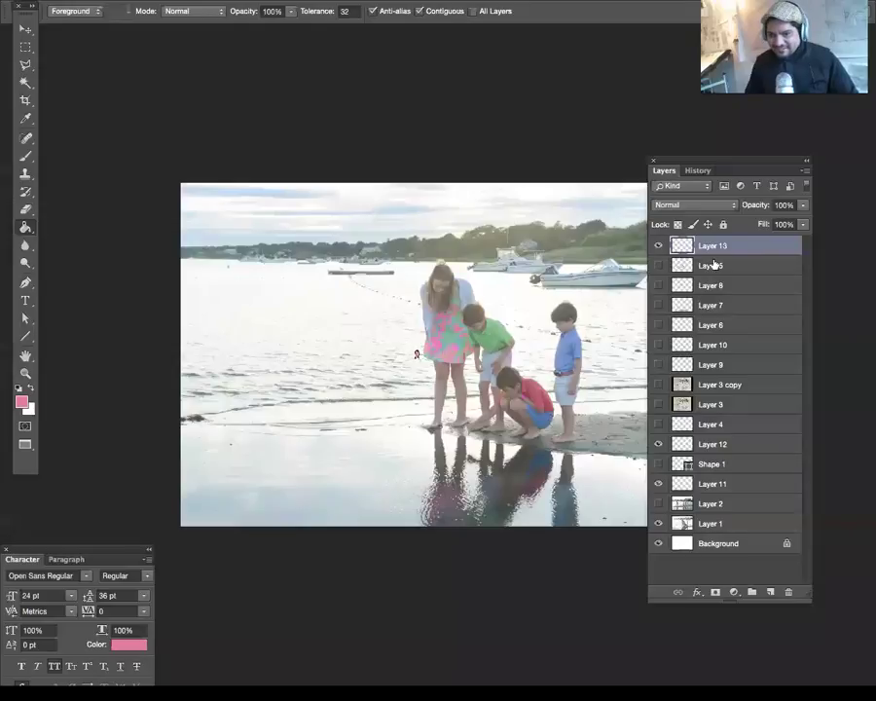
left_click(656, 244)
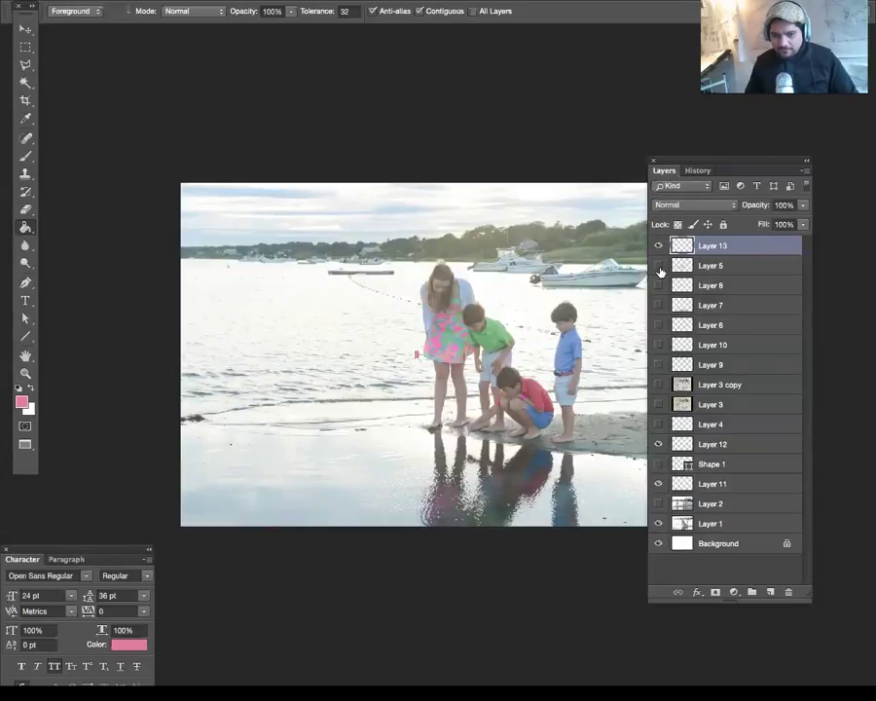
key("super+BackSpace")
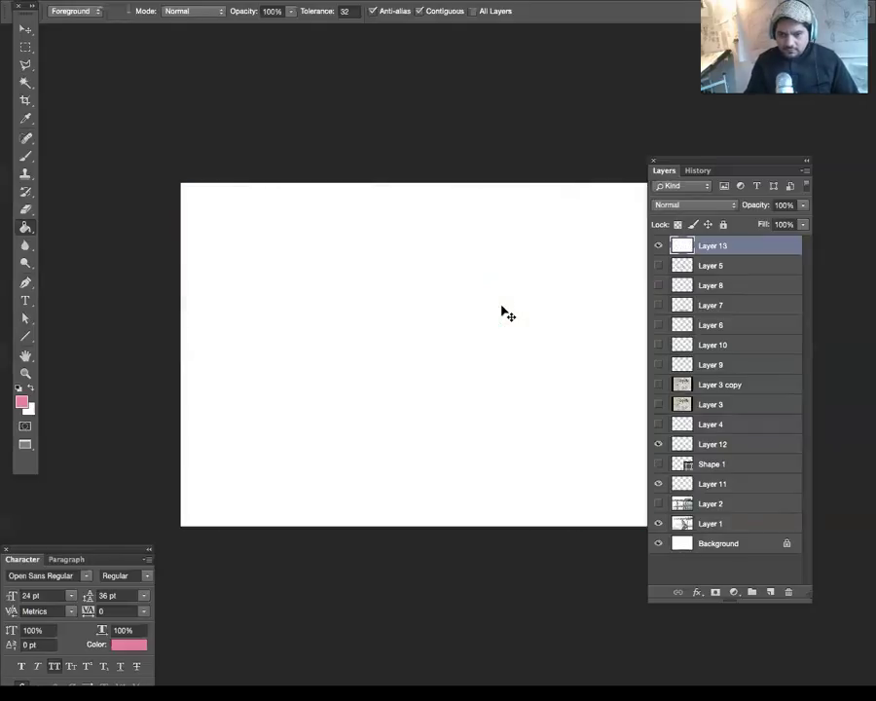
left_click_drag(452, 358, 385, 281)
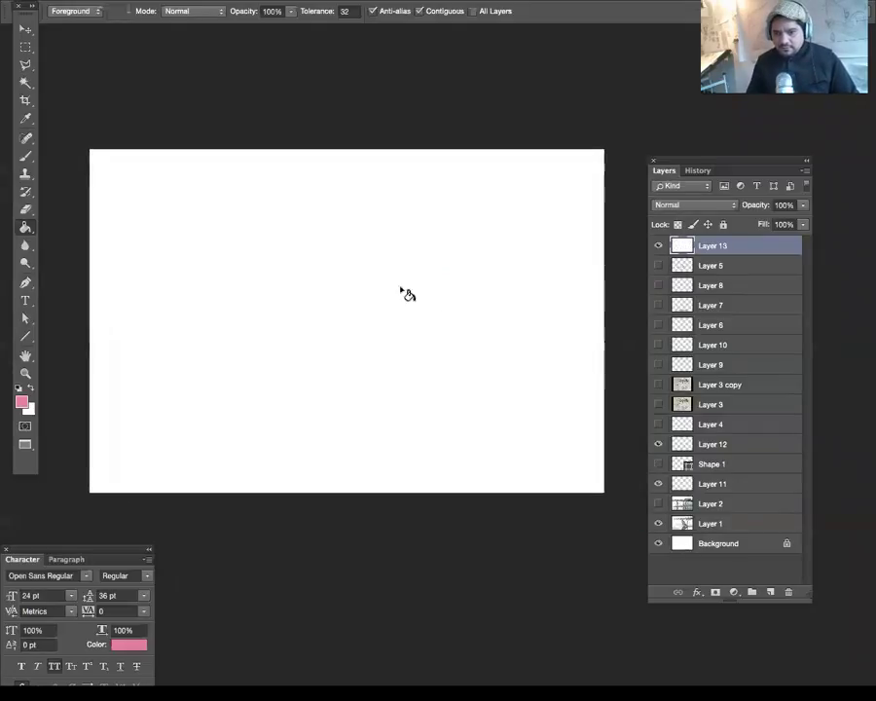
Step: Add an empty layer above Layer 13 and set up the Brush with the default black foreground colour
left_click(768, 595)
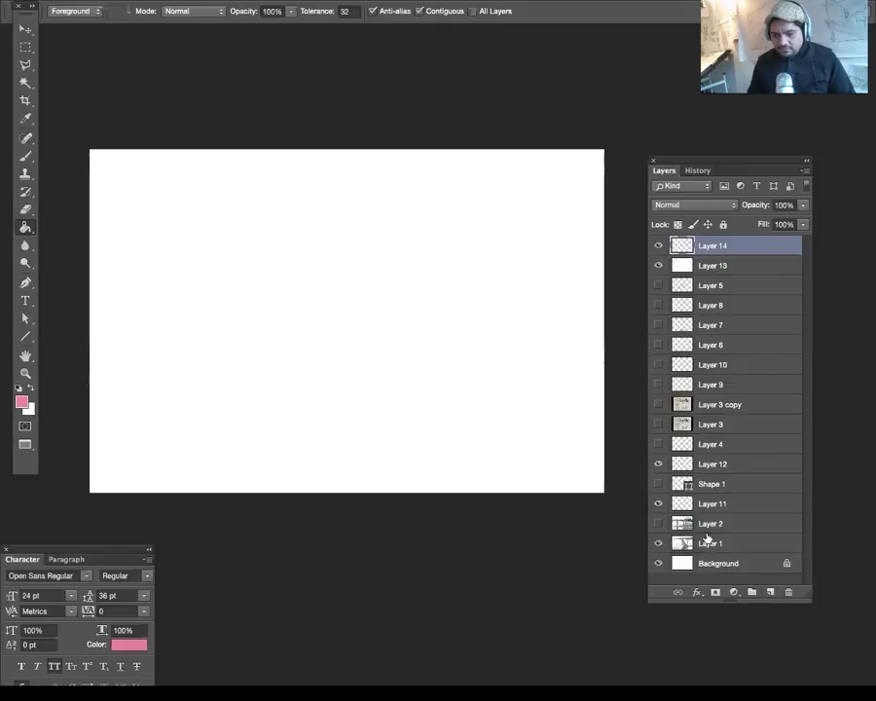
key("d")
key("b")
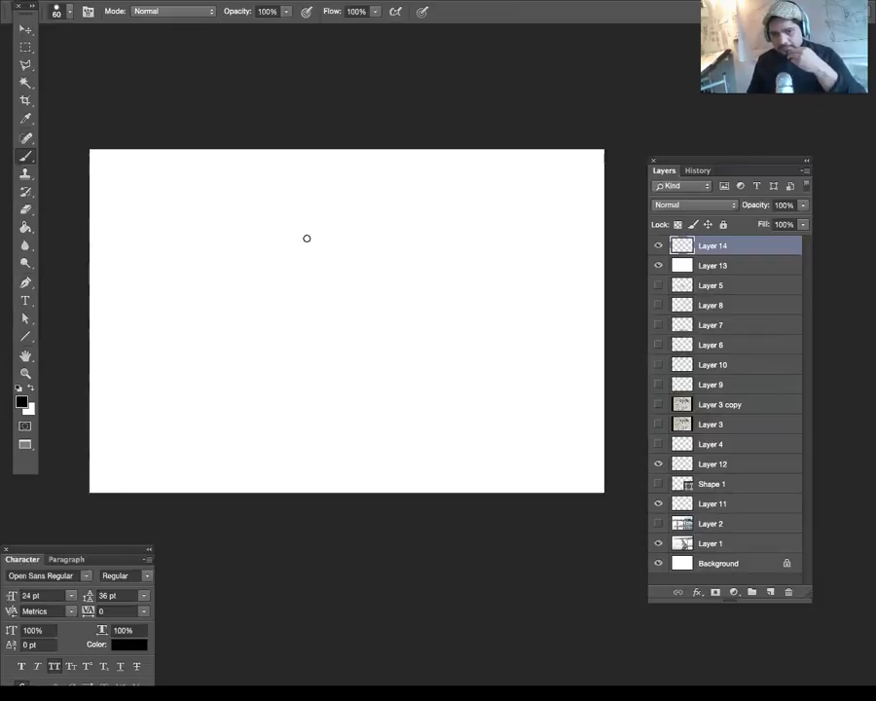
left_click_drag(311, 231, 314, 291)
key("ctrl+a")
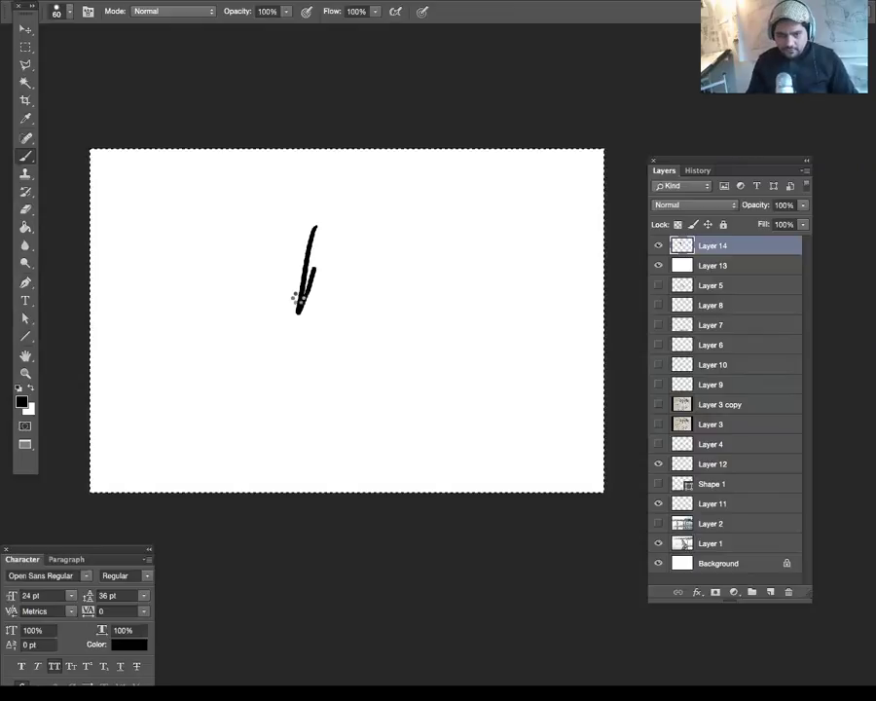
key("Delete")
key("ctrl+d")
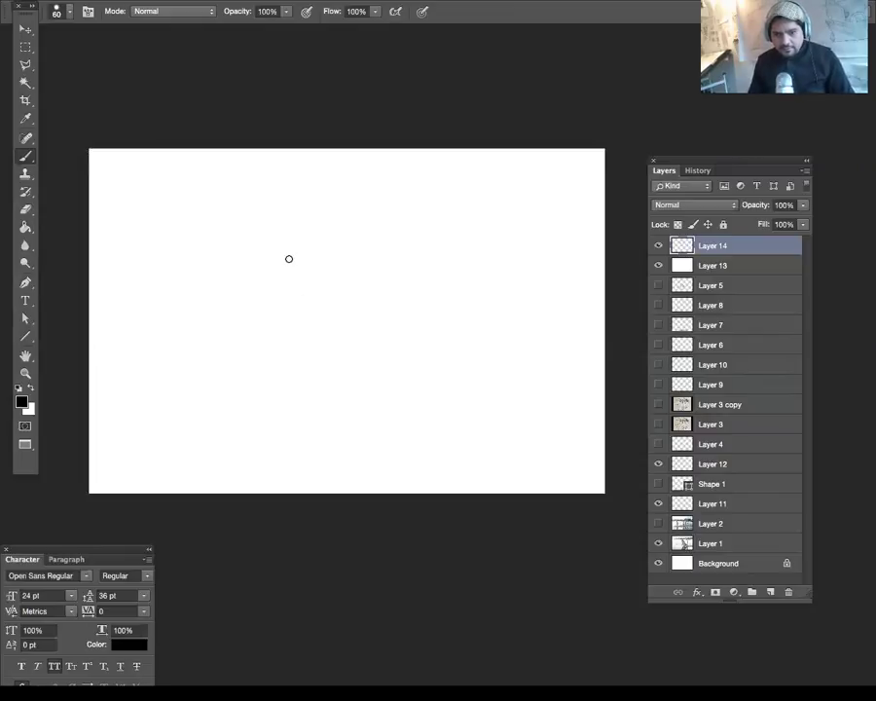
Step: Paint a black crown of short upright strokes above a horizontal base line in the upper middle of the canvas
left_click_drag(282, 257, 359, 259)
left_click_drag(283, 222, 284, 254)
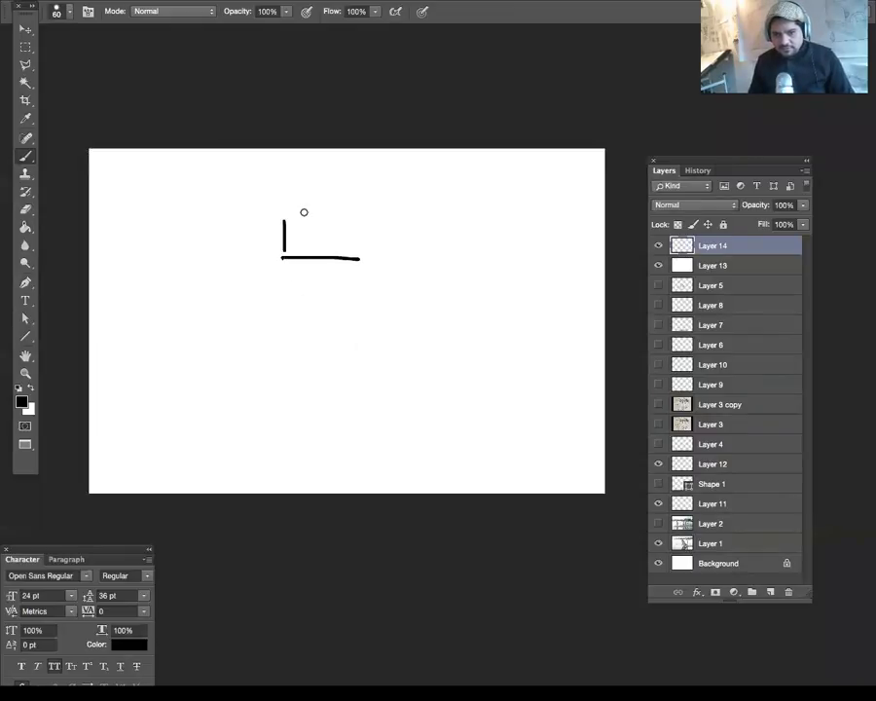
mouse_move(300, 208)
left_mouse_down()
mouse_move(300, 230)
mouse_move(360, 255)
left_mouse_up()
Step: Paint a rectangular head under the crown with a simple nose, moustached mouth and two eyes
mouse_move(287, 273)
left_mouse_down()
mouse_move(293, 350)
mouse_move(354, 359)
left_mouse_up()
left_click_drag(355, 269, 354, 358)
left_click_drag(310, 303, 309, 329)
mouse_move(255, 315)
left_mouse_down()
mouse_move(330, 303)
mouse_move(334, 336)
mouse_move(312, 336)
mouse_move(333, 335)
left_mouse_up()
key("ctrl+z")
mouse_move(313, 271)
left_mouse_down()
mouse_move(313, 299)
mouse_move(325, 295)
left_mouse_up()
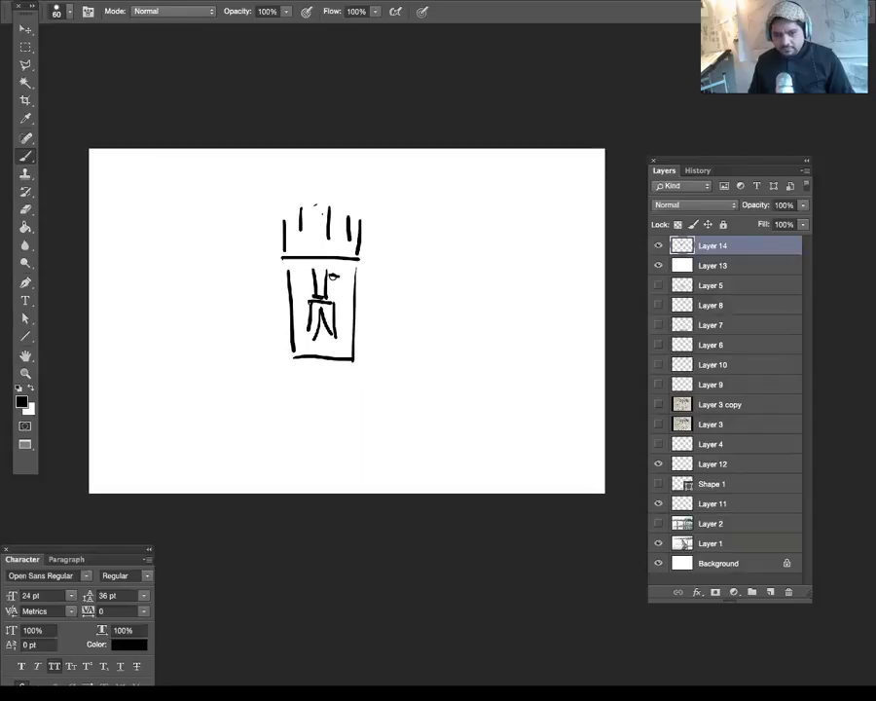
mouse_move(328, 276)
left_mouse_down()
mouse_move(338, 275)
mouse_move(299, 281)
left_mouse_up()
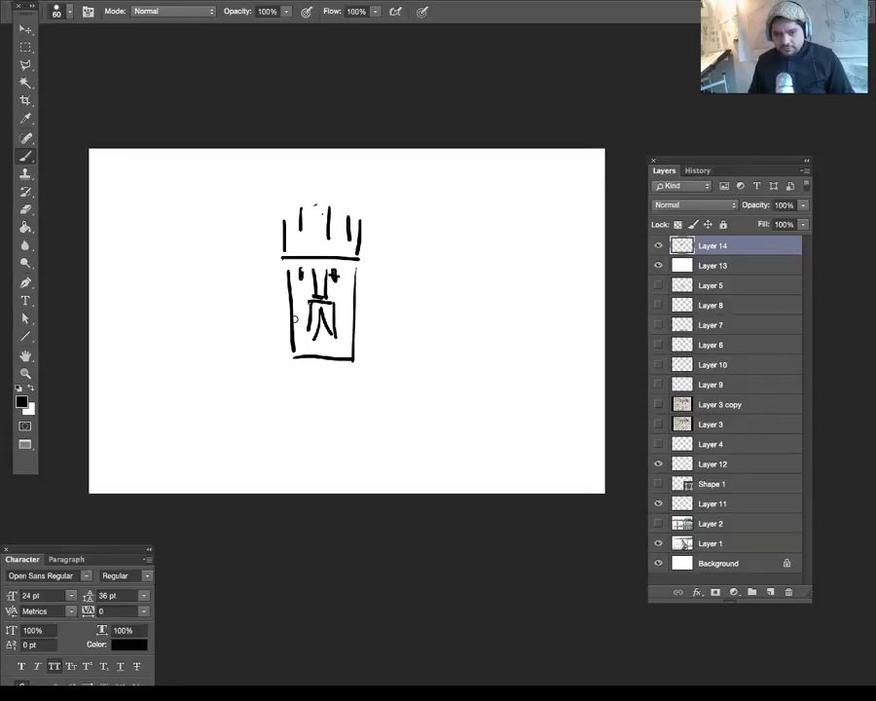
Step: Paint a rounded shoulder arc behind the chin and two boxy chest panels below it
mouse_move(290, 336)
left_mouse_down()
mouse_move(262, 368)
mouse_move(292, 332)
mouse_move(395, 363)
left_mouse_up()
mouse_move(317, 362)
left_mouse_down()
mouse_move(314, 406)
mouse_move(258, 413)
mouse_move(261, 362)
left_mouse_up()
mouse_move(344, 366)
left_mouse_down()
mouse_move(345, 429)
mouse_move(391, 427)
mouse_move(397, 361)
left_mouse_up()
Step: Decorate both chest panels with small dots, short strokes and hooked marks
mouse_move(358, 370)
left_mouse_down()
mouse_move(380, 379)
mouse_move(361, 399)
mouse_move(369, 411)
left_mouse_up()
left_click_drag(375, 402, 378, 415)
mouse_move(277, 403)
left_mouse_down()
mouse_move(285, 413)
mouse_move(300, 395)
mouse_move(308, 417)
left_mouse_up()
left_click_drag(278, 379, 279, 383)
left_click_drag(286, 379, 286, 383)
Step: Extend the figure's body to the canvas's lower edge with vertical black lines below and beside the chest panels
mouse_move(302, 491)
left_mouse_down()
mouse_move(304, 433)
mouse_move(353, 491)
left_mouse_up()
left_click_drag(399, 362, 401, 492)
left_click_drag(262, 399, 261, 492)
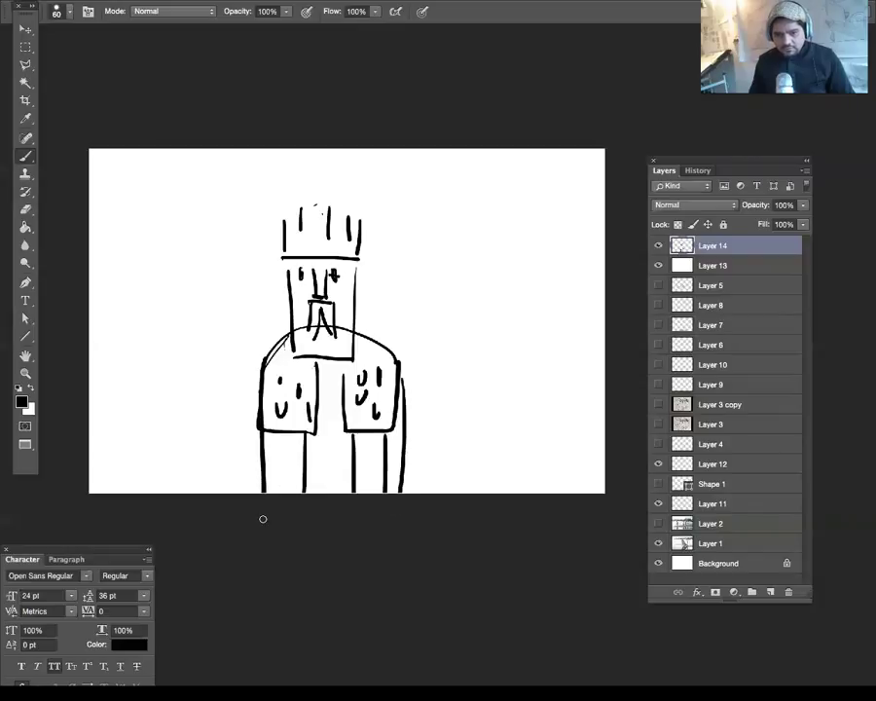
left_click_drag(402, 379, 410, 517)
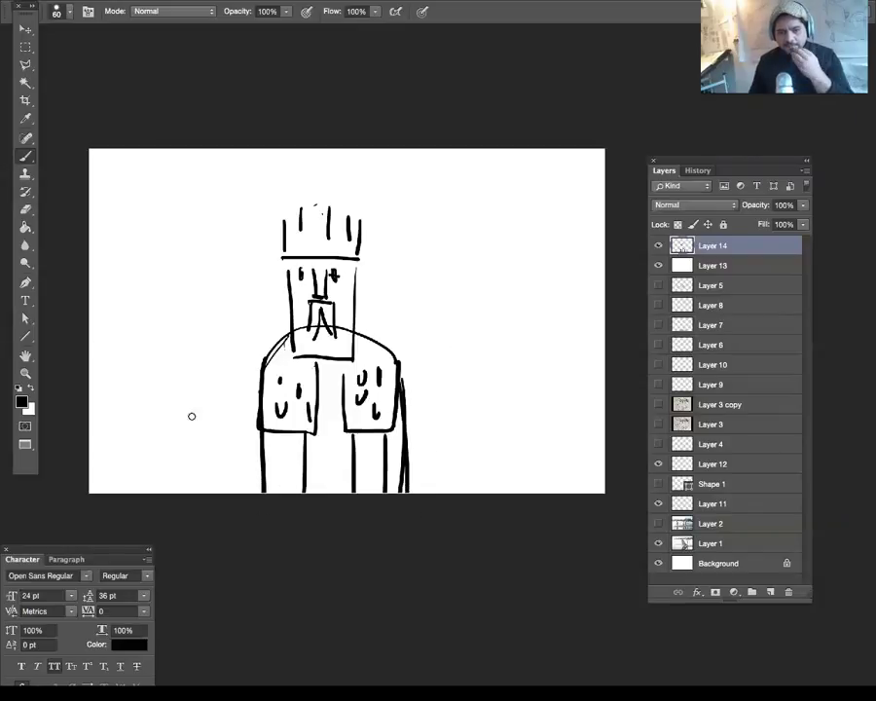
Step: Add an empty layer above Layer 14 and set the Brush's foreground colour to red ff0000
left_click(770, 592)
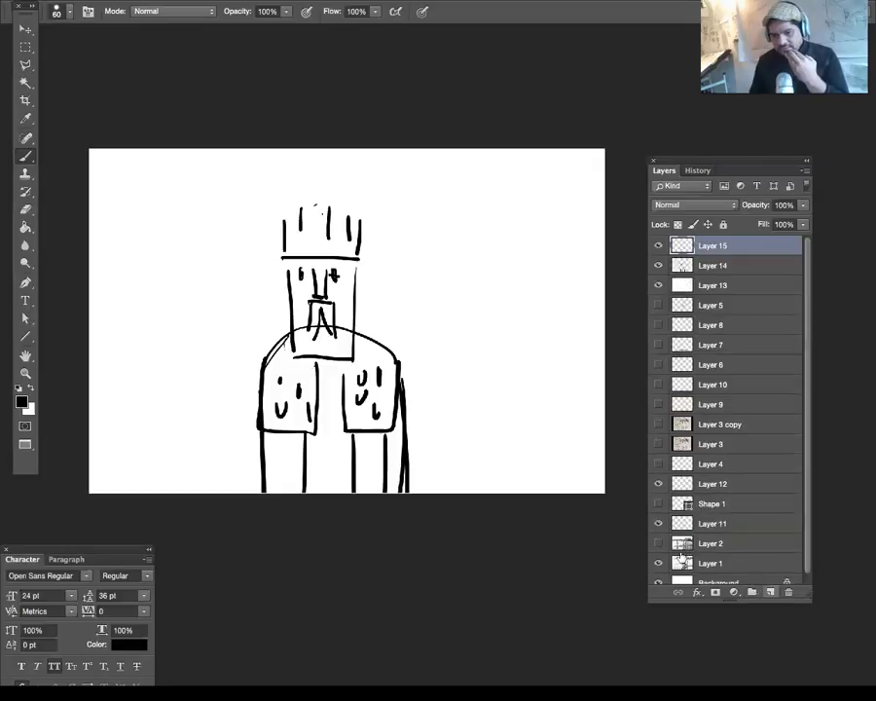
left_click(21, 400)
left_click_drag(285, 145, 358, 92)
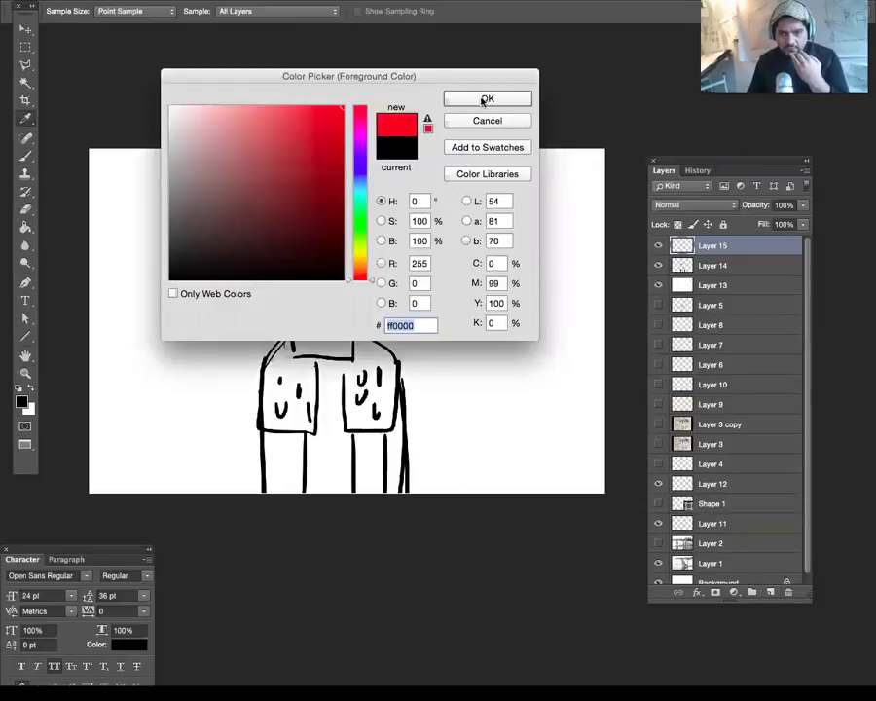
left_click(454, 99)
key("b")
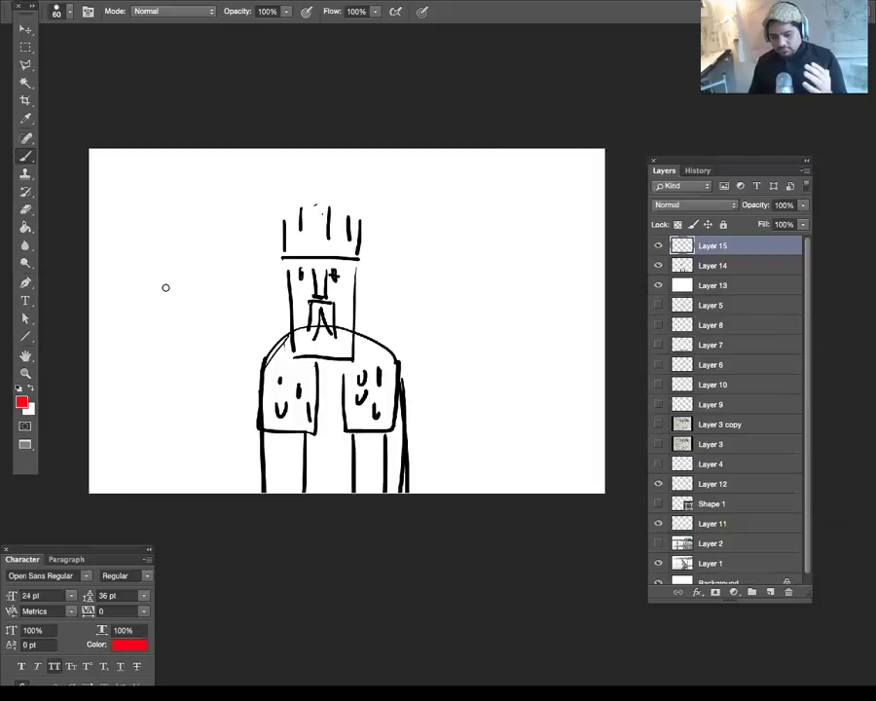
Step: Paint five slanted red strokes in the empty space to the left of the crowned figure
left_click_drag(170, 231, 120, 283)
left_click_drag(205, 231, 121, 318)
left_click_drag(234, 245, 126, 365)
left_click_drag(251, 287, 202, 342)
left_click_drag(263, 315, 243, 339)
Step: Paint five slanted red strokes to the right of the figure, undoing a trial curve across its lower body
left_click(398, 272)
left_click_drag(495, 206, 421, 292)
left_click_drag(531, 232, 430, 341)
left_click_drag(566, 277, 458, 394)
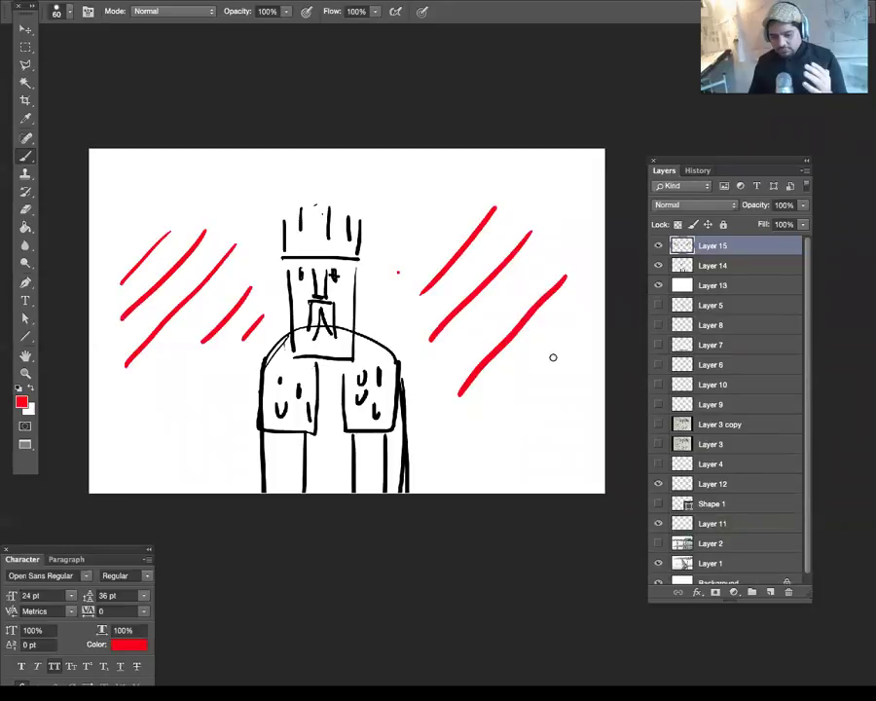
left_click_drag(568, 358, 489, 411)
left_click_drag(478, 185, 396, 271)
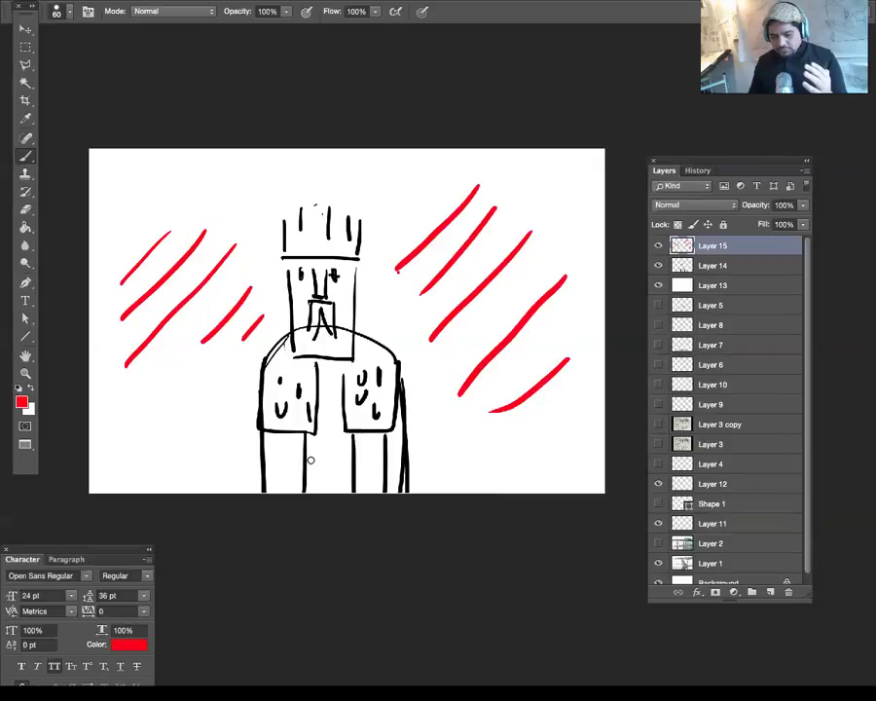
mouse_move(307, 457)
left_mouse_down()
mouse_move(367, 445)
mouse_move(375, 485)
left_mouse_up()
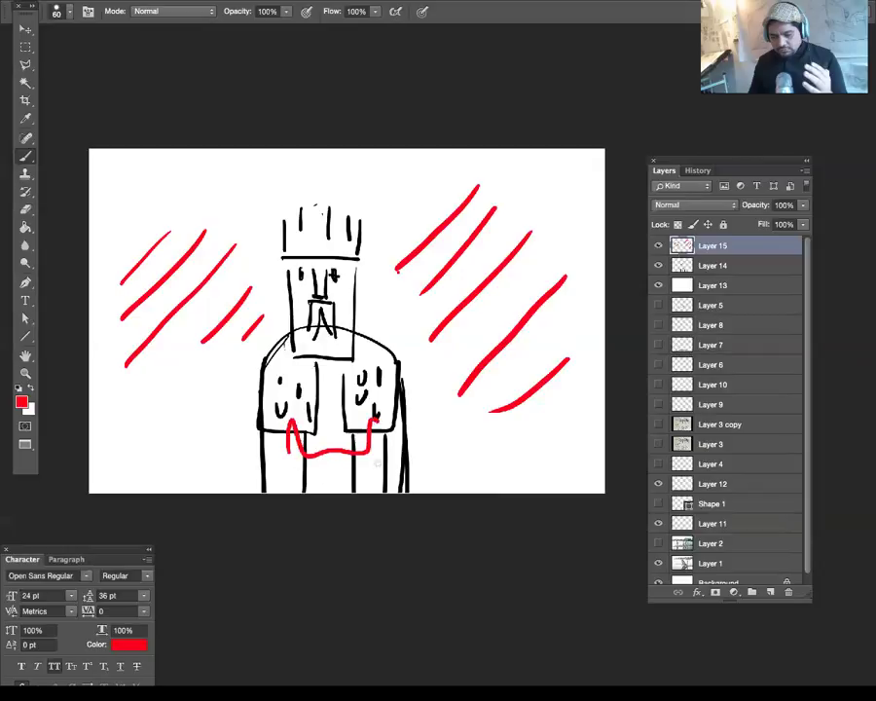
key("ctrl+z")
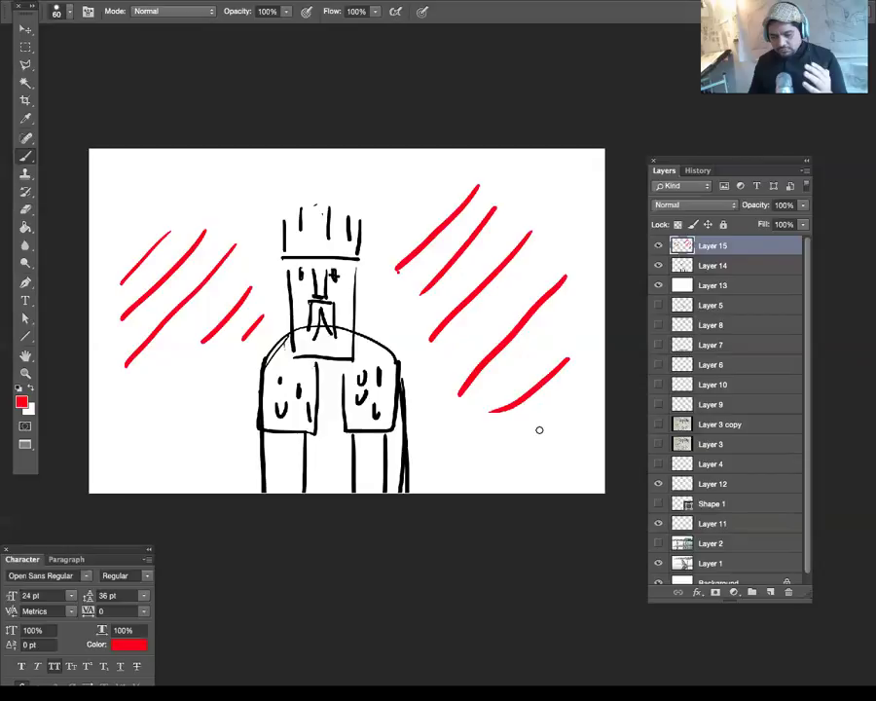
Step: Hide Layer 15 and paint three horizontal red lines to the right of the figure's body on a new layer
left_click(657, 245)
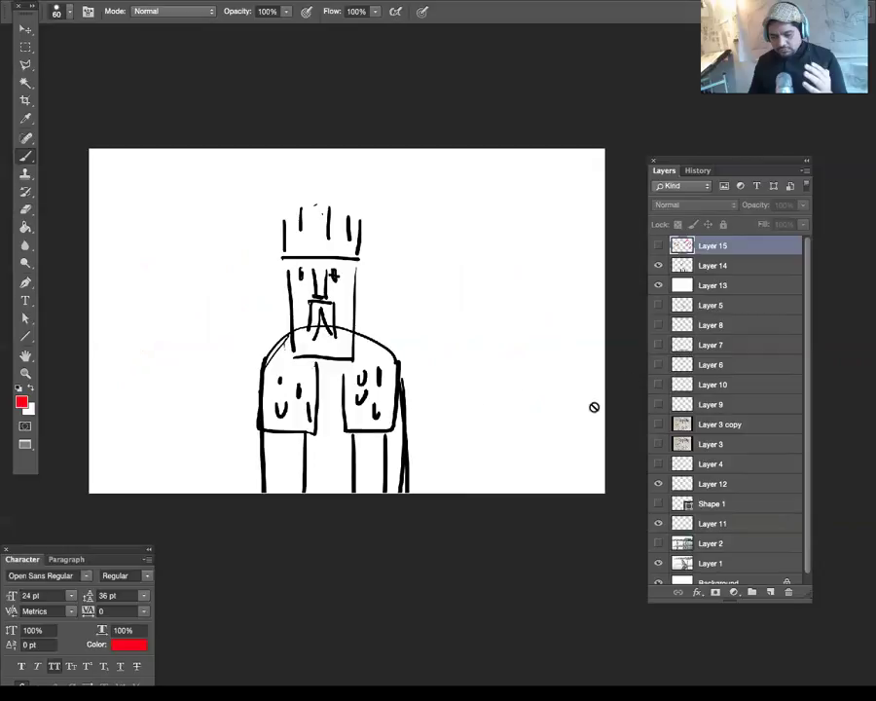
left_click(770, 591)
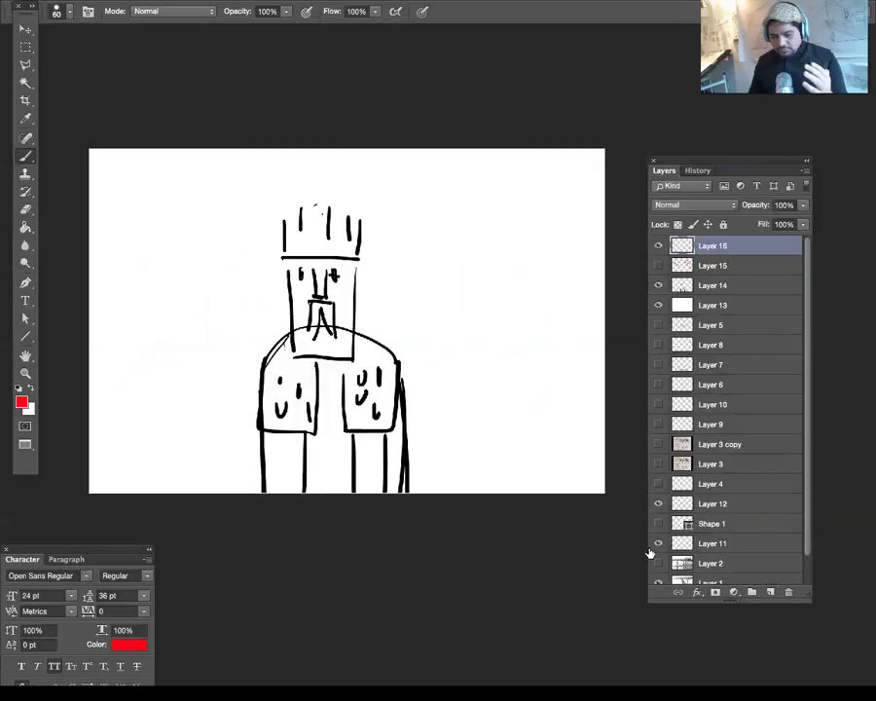
left_click_drag(412, 422, 562, 423)
left_click_drag(416, 399, 571, 399)
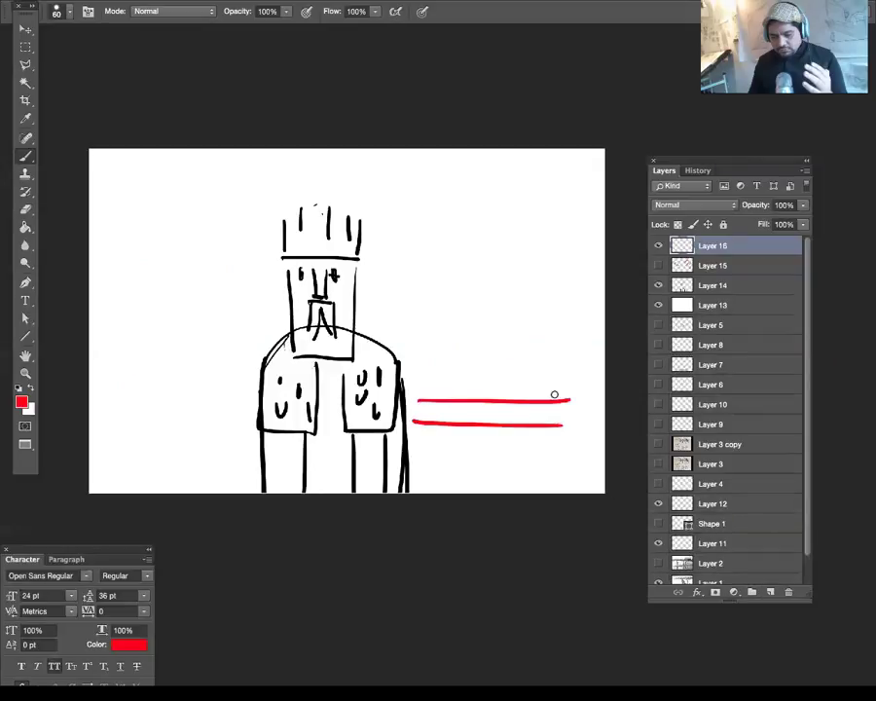
left_click_drag(405, 343, 603, 340)
Step: Paint five horizontal red lines to the left of the figure and one more to the right of its face
left_click_drag(283, 326, 88, 336)
mouse_move(249, 365)
left_mouse_down()
mouse_move(88, 363)
mouse_move(251, 399)
left_mouse_up()
left_click_drag(115, 430, 225, 428)
left_click_drag(114, 269, 263, 273)
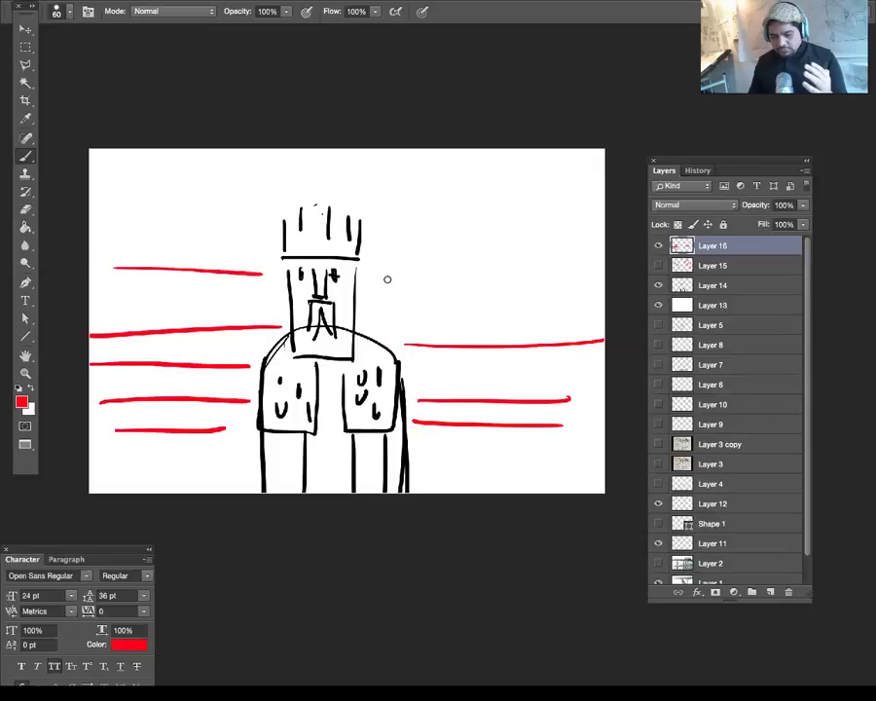
left_click_drag(361, 277, 536, 282)
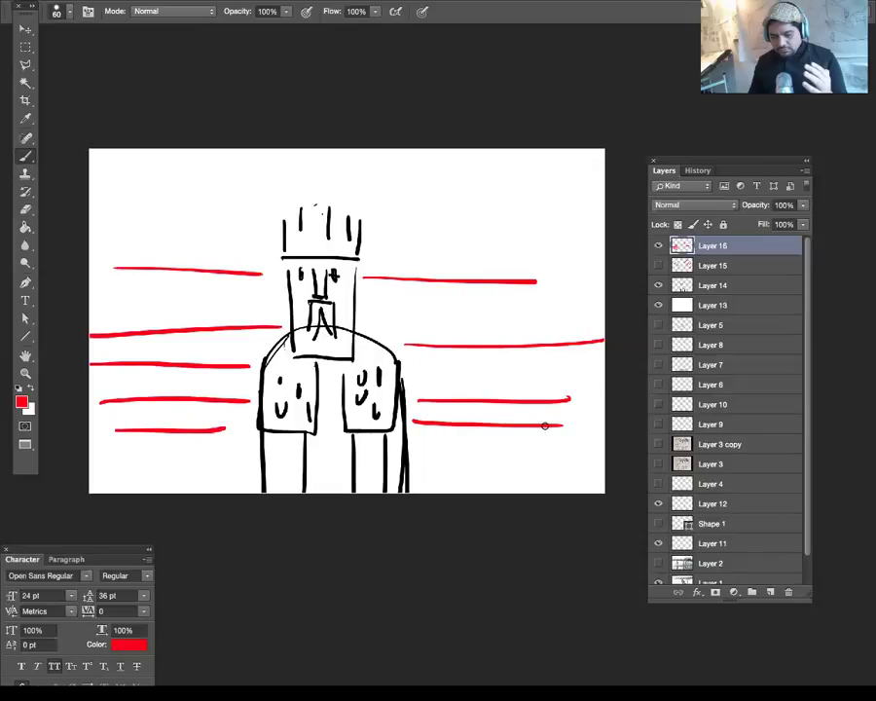
Step: Compare the diagonal strokes on Layer 15 with the horizontal lines on Layer 16 by alternating their visibility
left_click(658, 265)
left_click(658, 245)
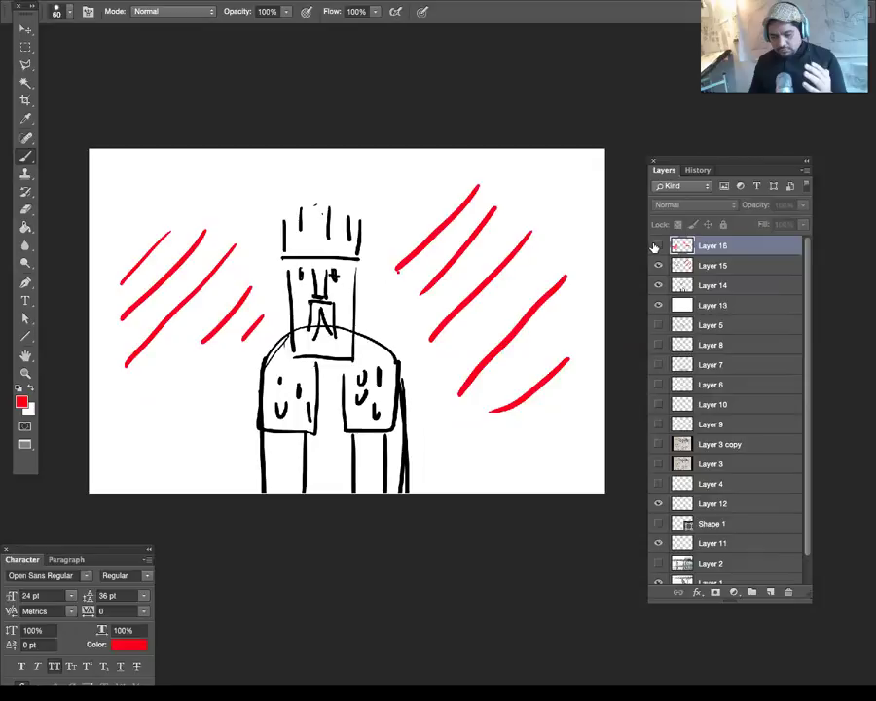
left_click(658, 245)
left_click(658, 264)
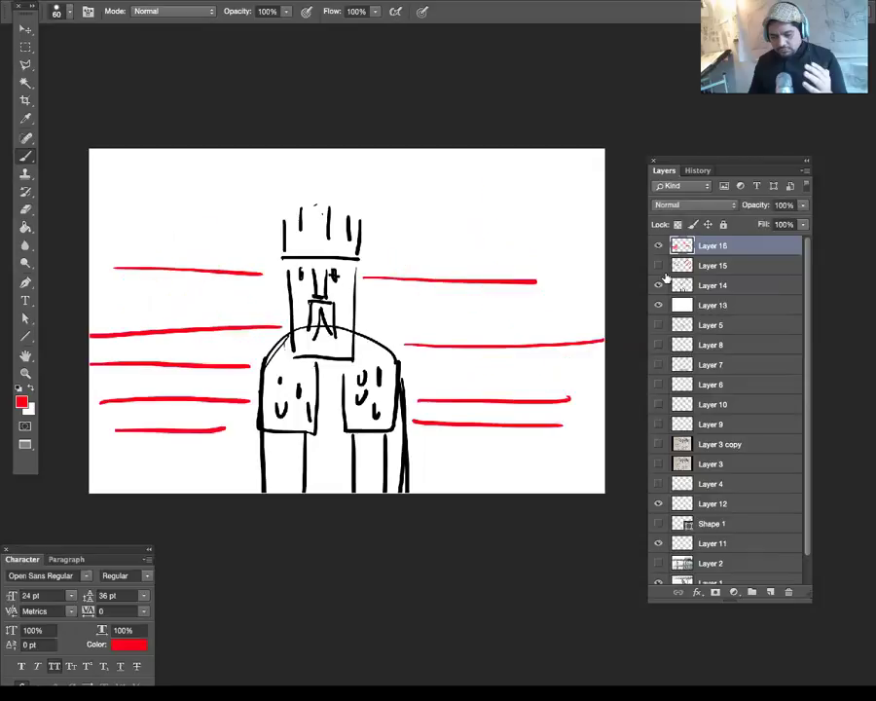
Step: Hide Layer 16 and paint six vertical red lines to the left of the figure on a new layer
left_click(658, 245)
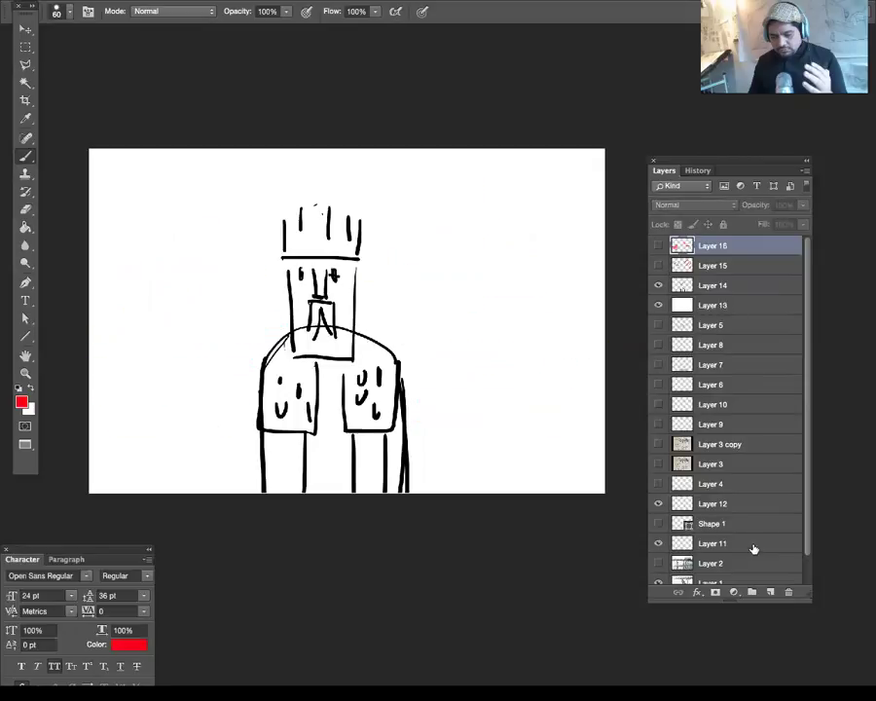
left_click(770, 591)
left_click_drag(119, 244, 116, 340)
left_click_drag(147, 212, 147, 314)
left_click_drag(176, 179, 173, 310)
left_click_drag(202, 170, 194, 416)
left_click_drag(233, 253, 231, 343)
left_click_drag(267, 260, 264, 309)
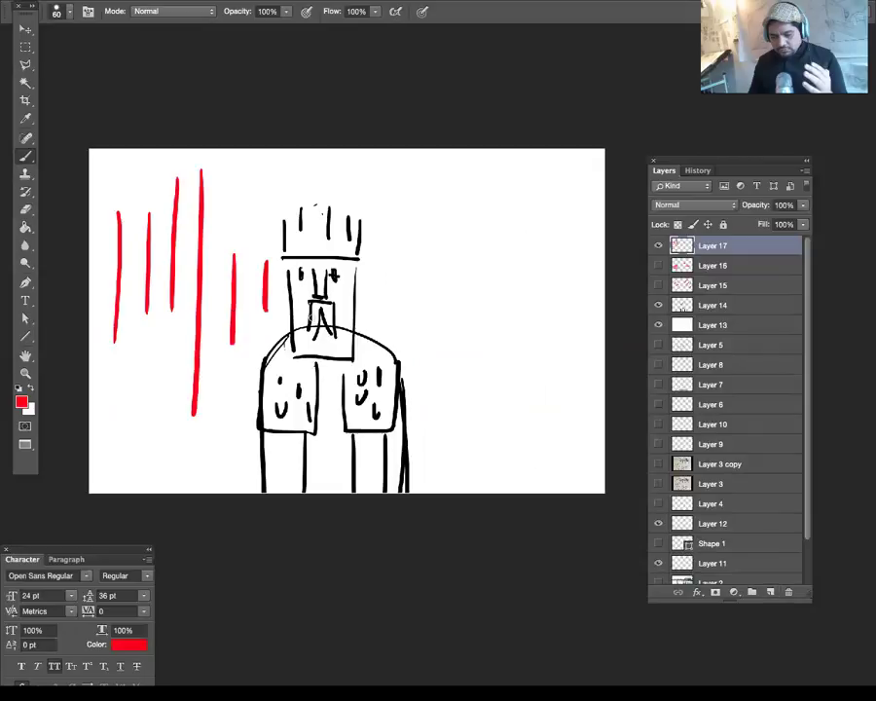
Step: Paint seven vertical red lines of varying length to the right of the figure
mouse_move(385, 276)
left_mouse_down()
mouse_move(383, 332)
mouse_move(409, 229)
left_mouse_up()
left_click_drag(439, 198, 429, 286)
left_click_drag(469, 181, 455, 418)
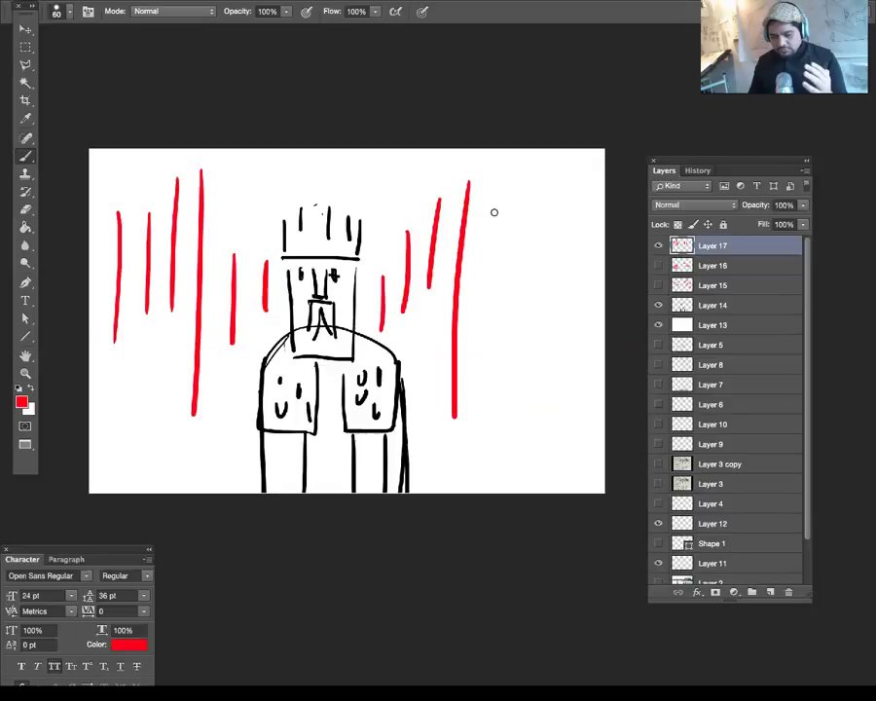
left_click_drag(499, 202, 483, 426)
left_click_drag(533, 190, 531, 410)
left_click_drag(571, 192, 561, 394)
Step: Compare the horizontal, diagonal and vertical line backgrounds one at a time, ending with only the vertical lines of Layer 17 shown
left_click(658, 246)
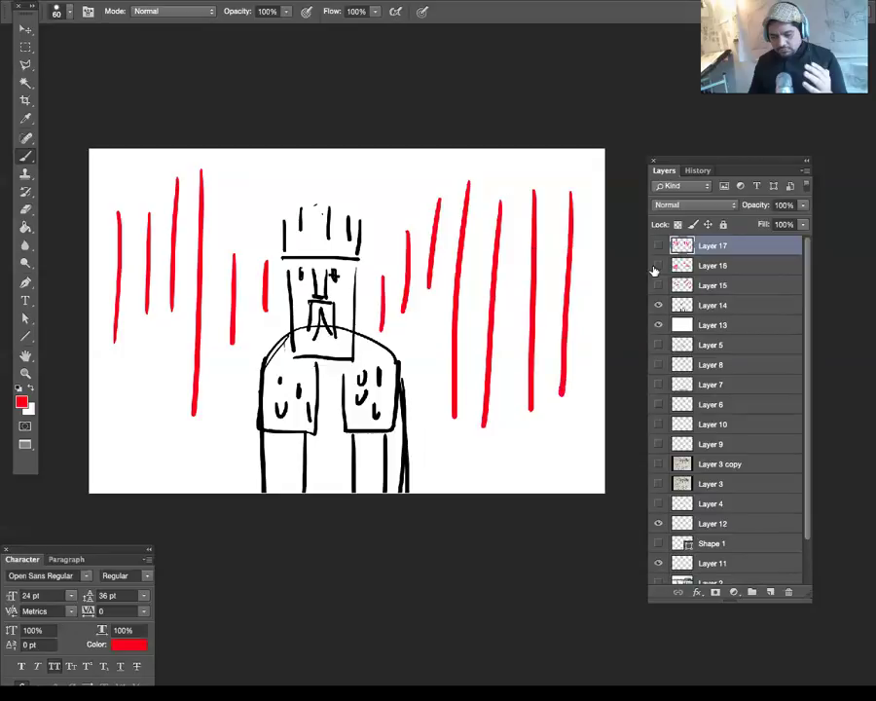
left_click(657, 266)
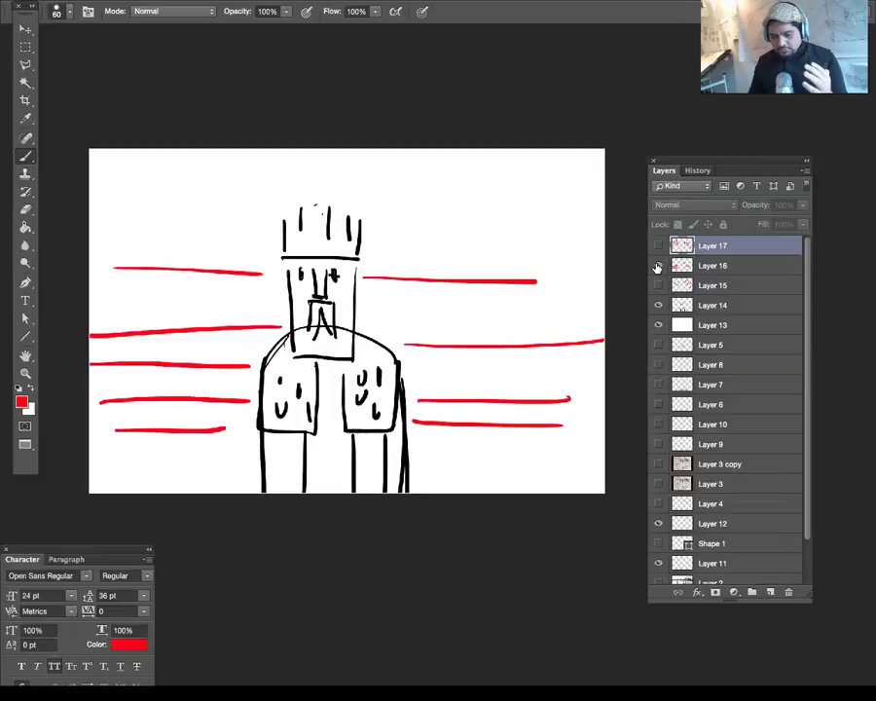
left_click(658, 266)
left_click(657, 285)
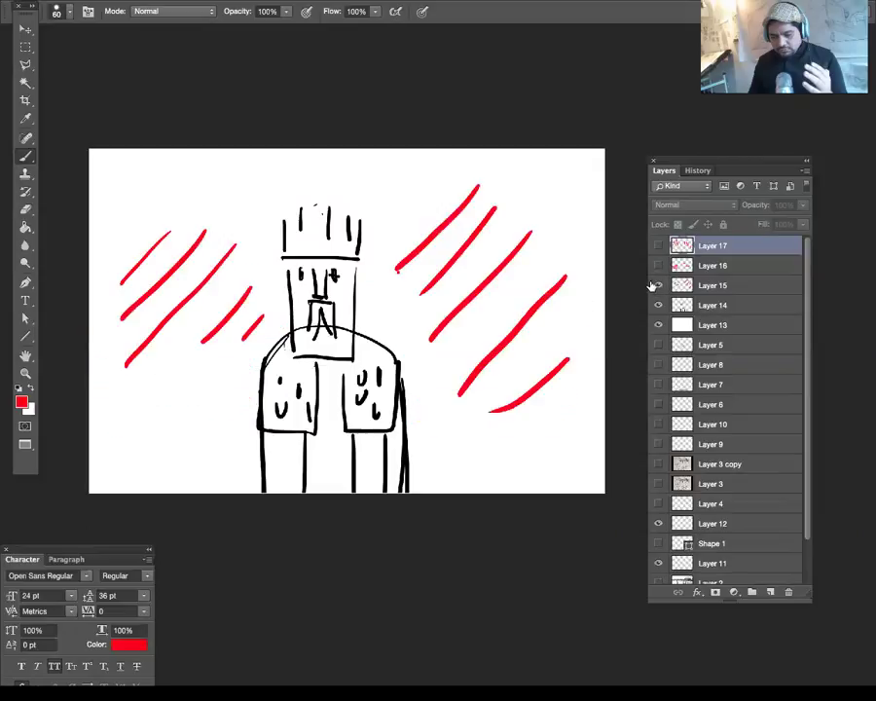
left_click(658, 285)
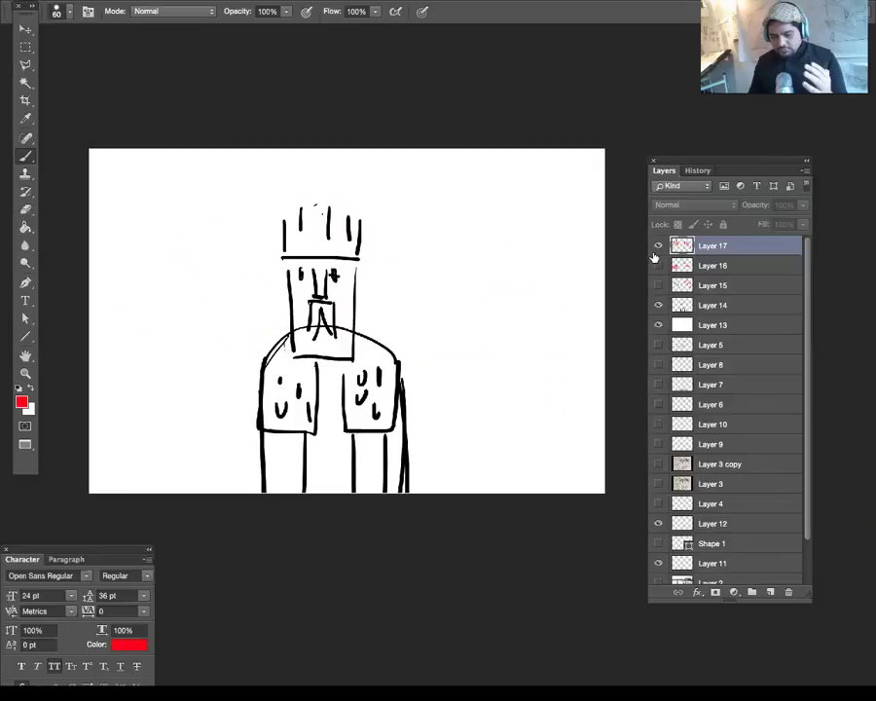
left_click(658, 245)
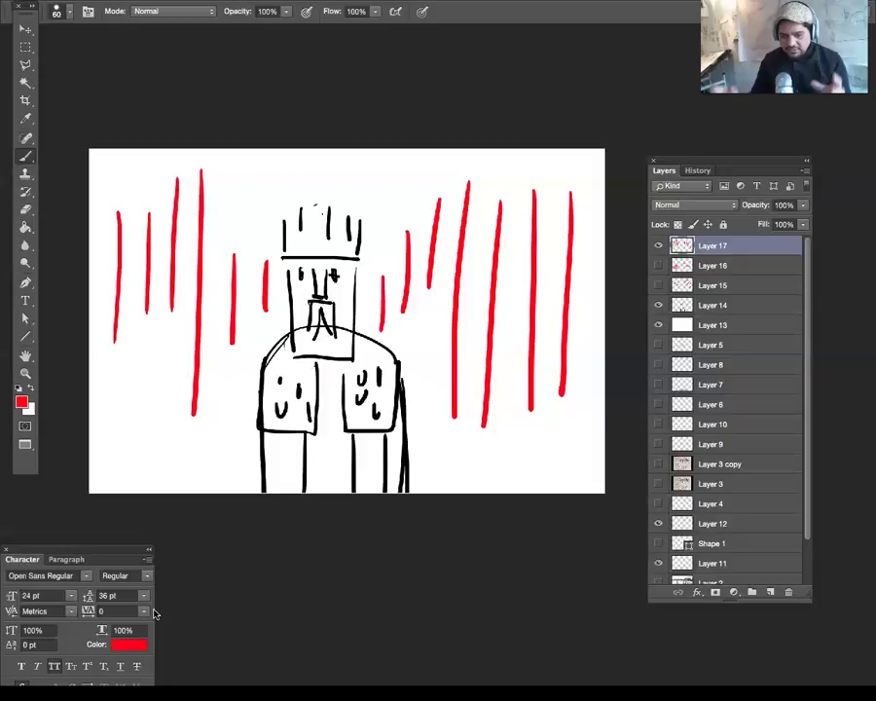
Step: Hide the figure and its vertical lines, and paint a single vertical red line on a new layer above the white Layer 13
left_click_drag(659, 246, 657, 303)
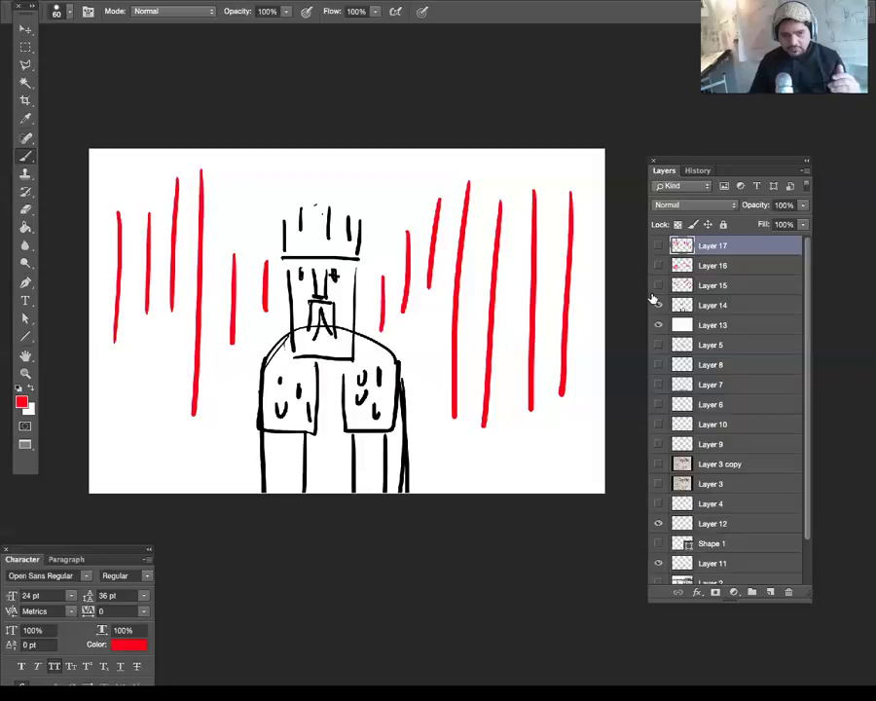
left_click(718, 326)
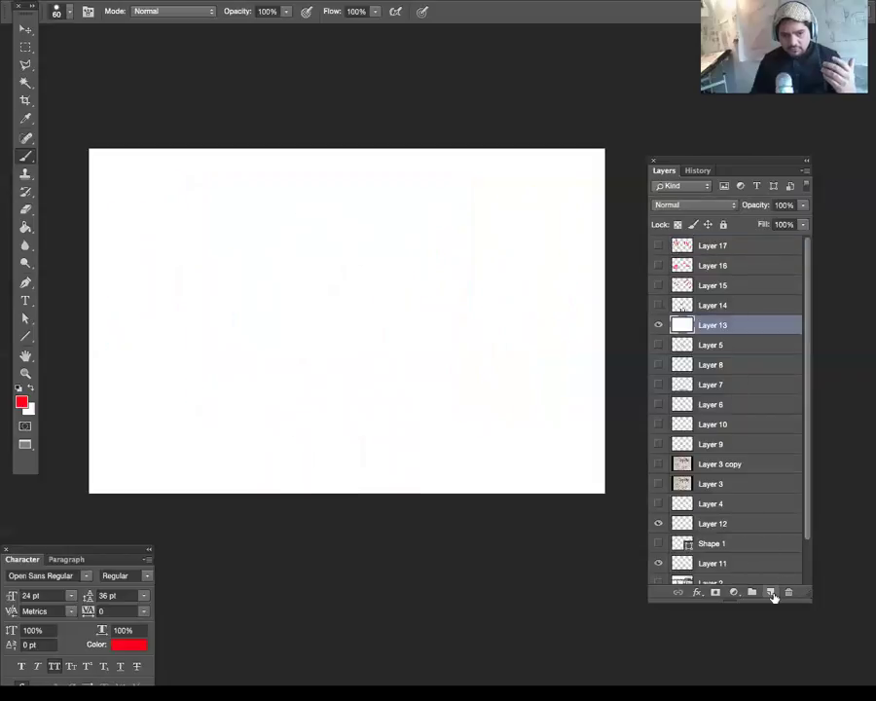
left_click(770, 591)
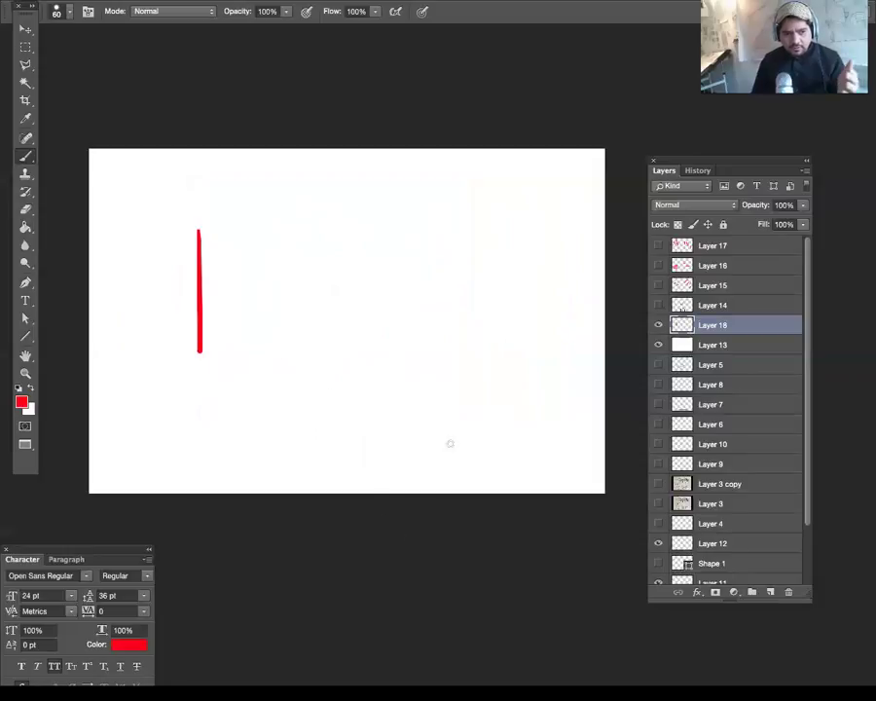
Step: Hide the red line on Layer 18, move it about 23.8 in horizontally to the right, and show it again
left_click(658, 342, "alt")
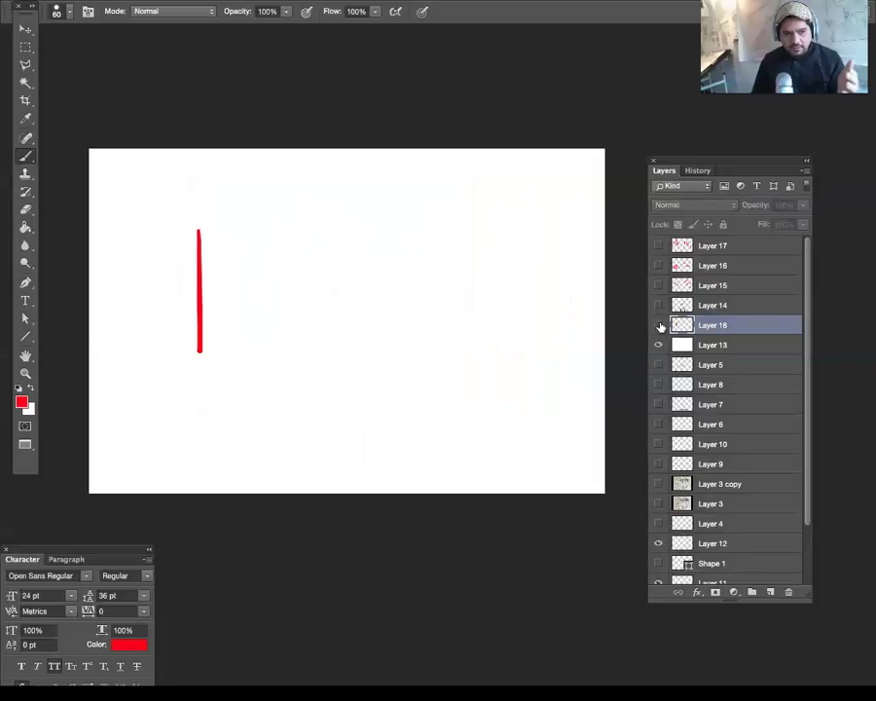
left_click(658, 343, "alt")
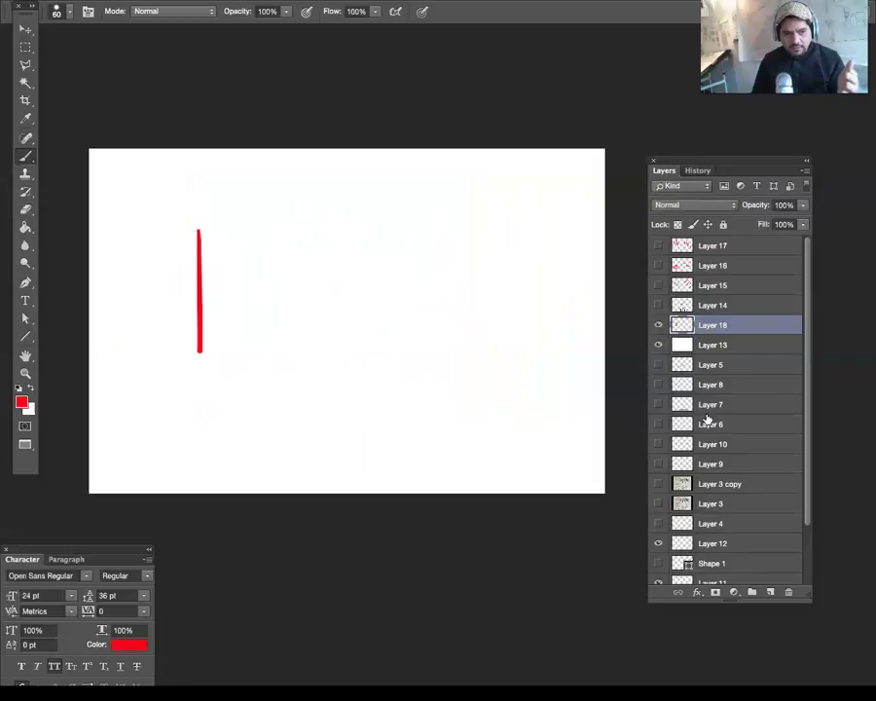
left_click(658, 325)
key("v")
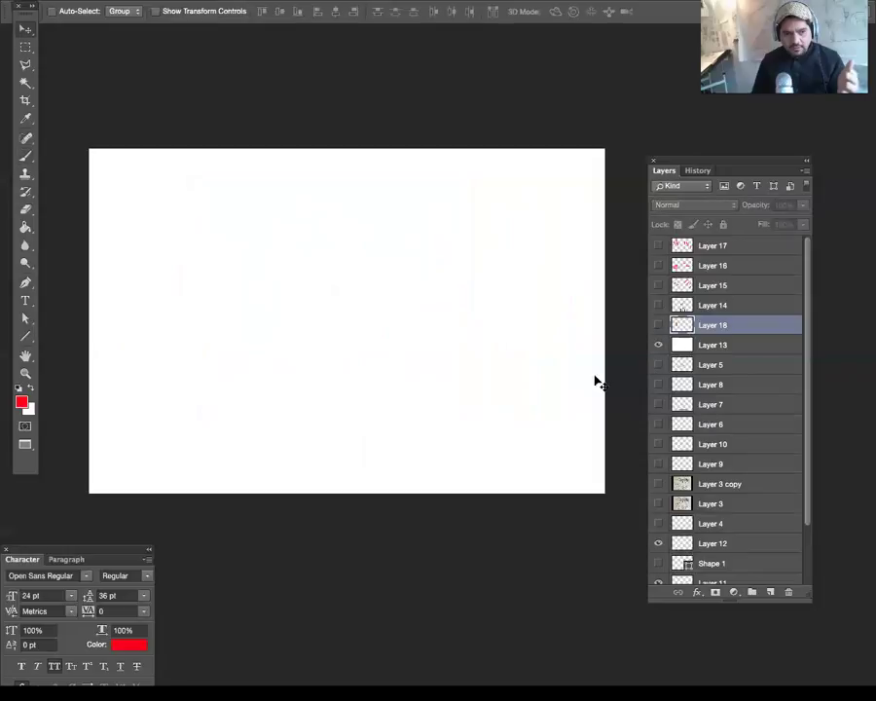
mouse_move(231, 352)
left_mouse_down()
mouse_move(435, 351)
mouse_move(420, 352)
left_mouse_up()
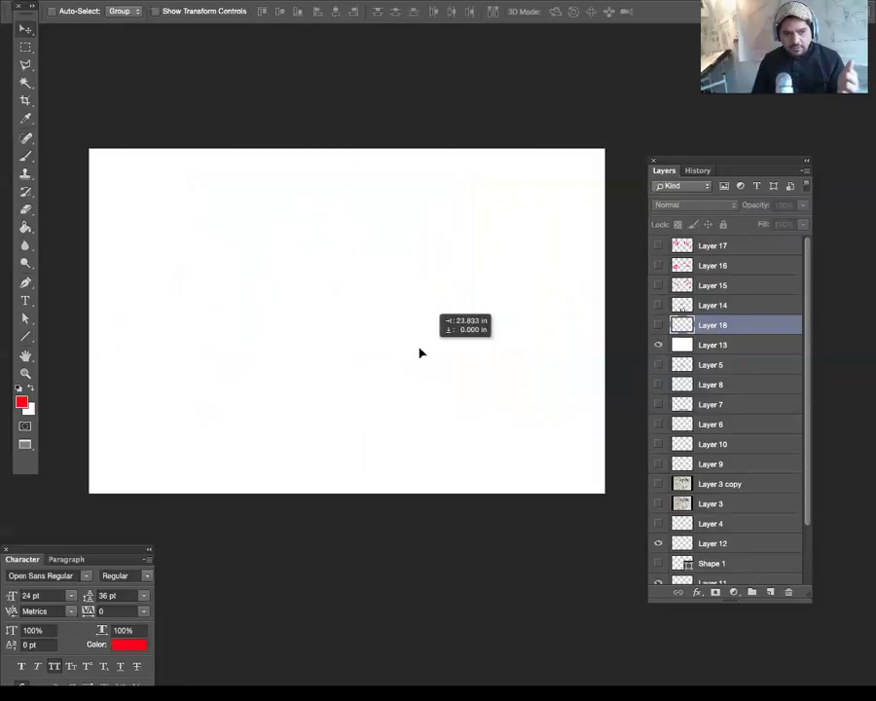
left_click(658, 325)
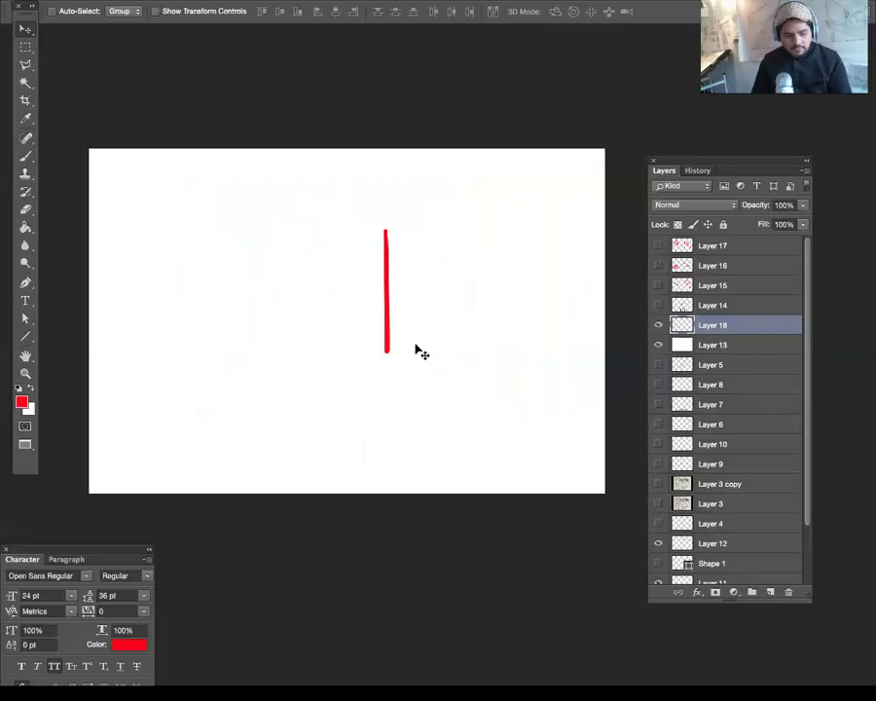
Step: Paint a second vertical red line close beside the first, select it with a marquee, move it well to the right, and deselect
key("b")
left_click_drag(397, 229, 398, 349)
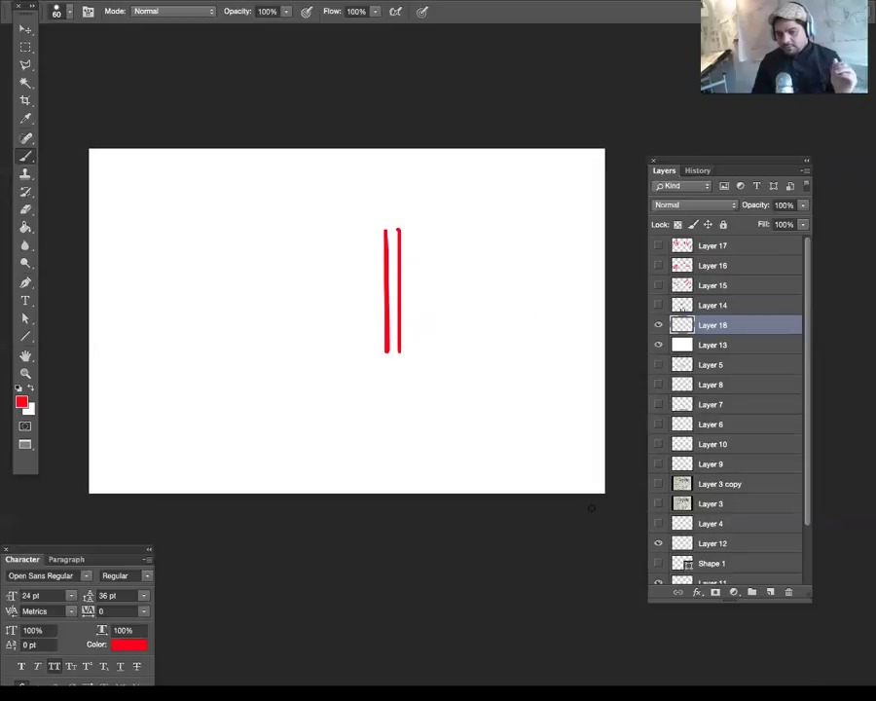
key("m")
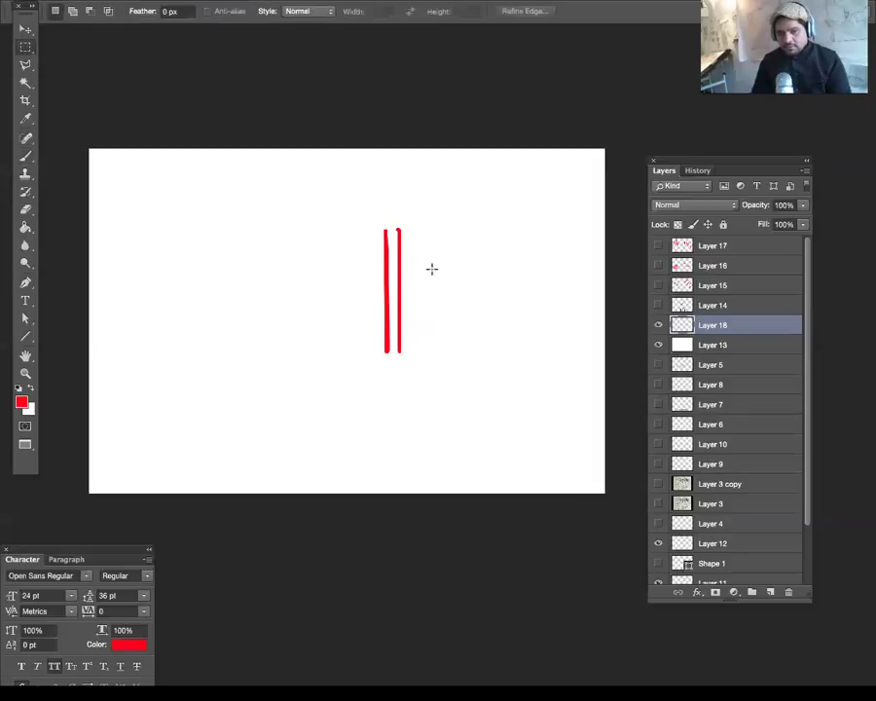
mouse_move(389, 209)
left_mouse_down()
mouse_move(412, 373)
mouse_move(450, 345)
mouse_move(496, 343)
left_mouse_up()
key("v")
key("ctrl+d")
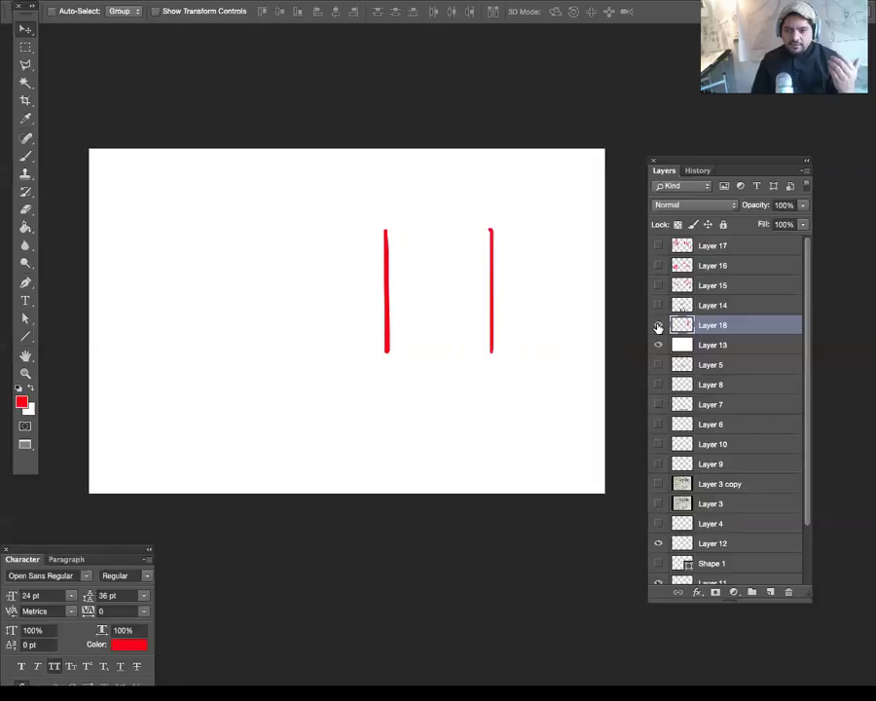
Step: Hide Layers 13 and 18 to return to the beach photo, and briefly check the sketch layers over it
left_click(658, 344)
left_click(658, 324)
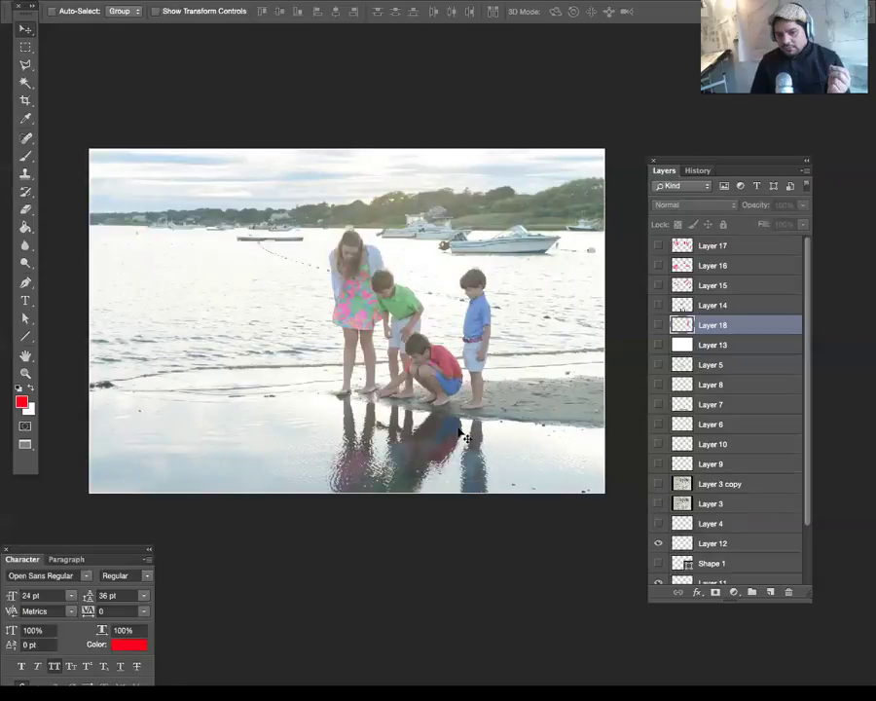
left_click(659, 505)
left_click(659, 506)
left_click(659, 507)
left_click(658, 484)
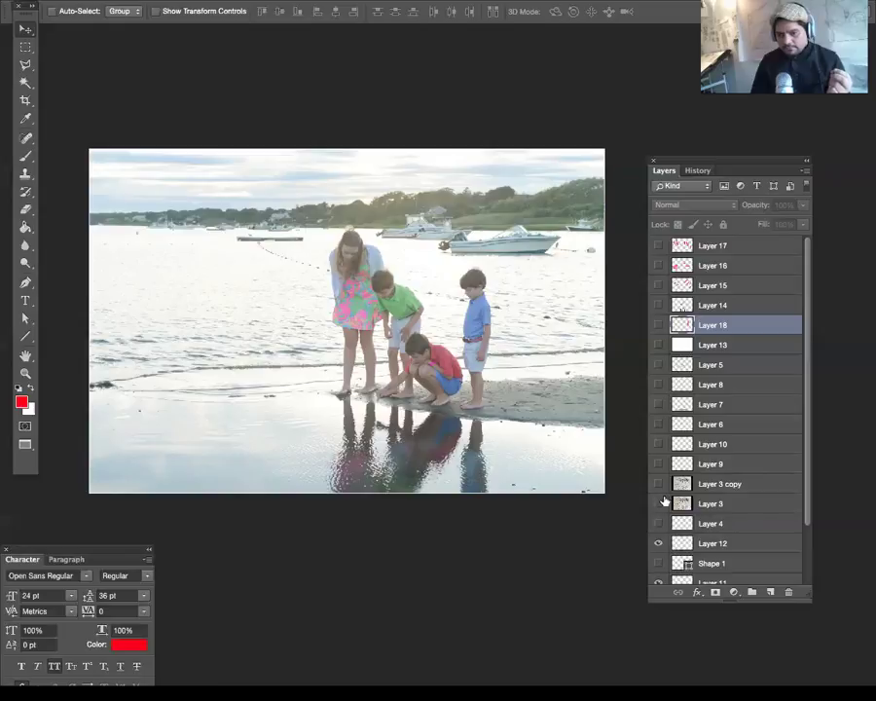
Step: Hide Layers 12 and 11 and show the second beach photo on Layer 2
left_click_drag(804, 500, 798, 573)
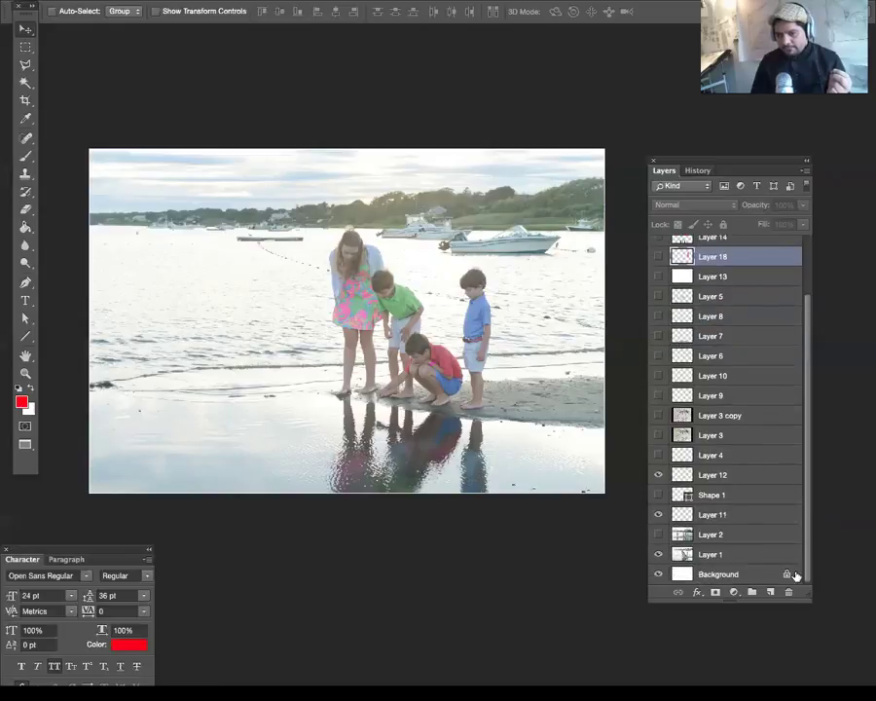
left_click(657, 475)
left_click(659, 514)
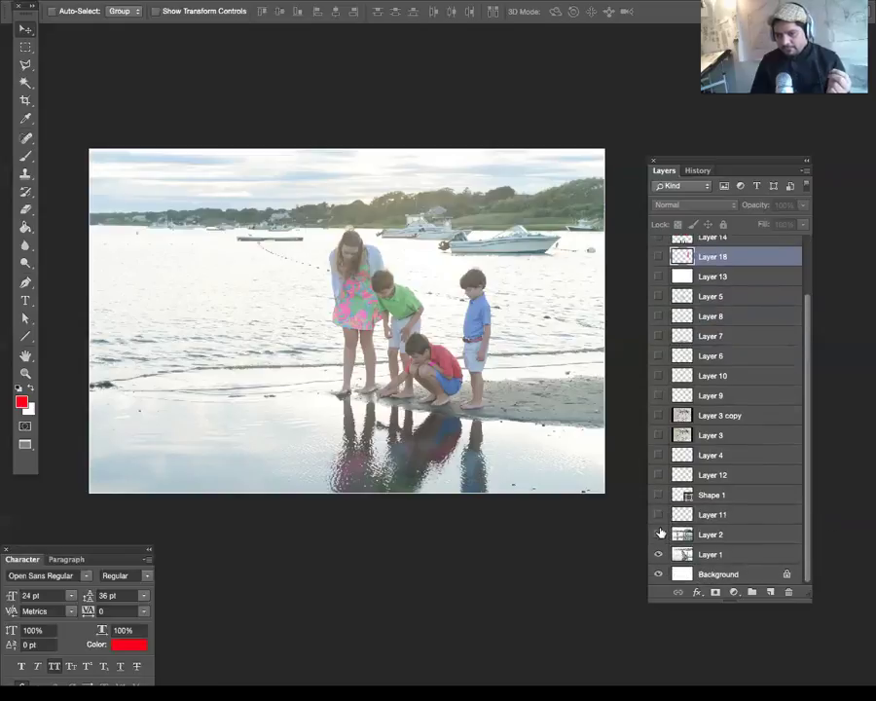
left_click(658, 534)
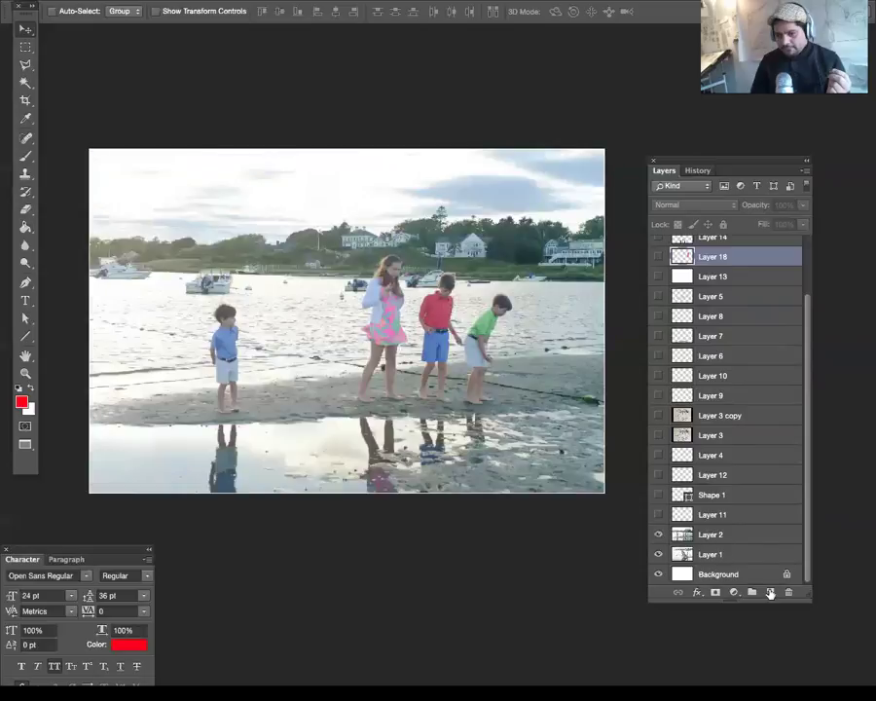
Step: Show the pencil sketch on Layer 3 and create a new empty layer directly above it
left_click(713, 535)
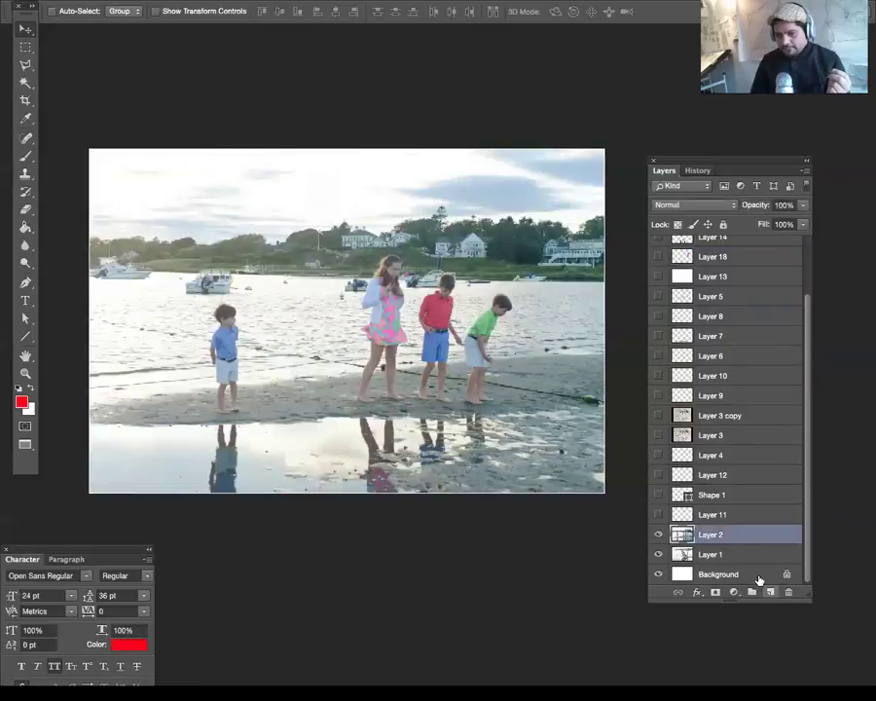
left_click(658, 433)
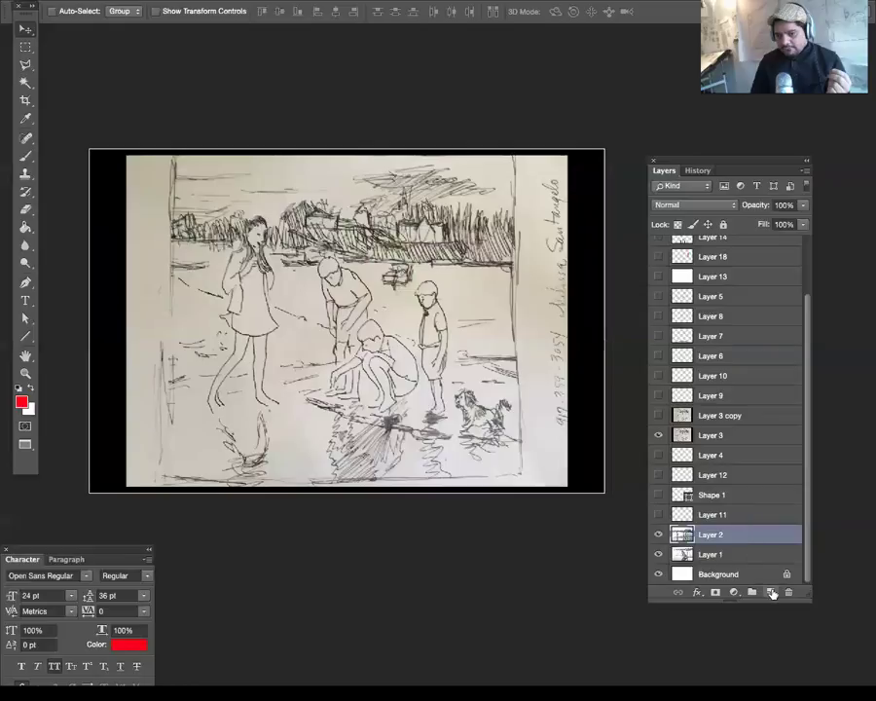
left_click(713, 437)
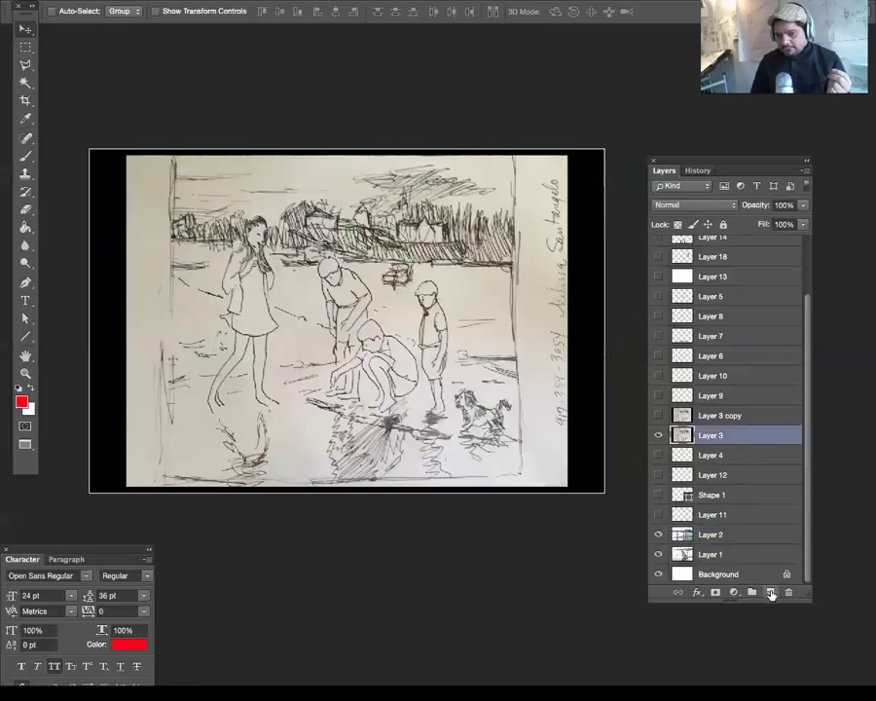
left_click(770, 591)
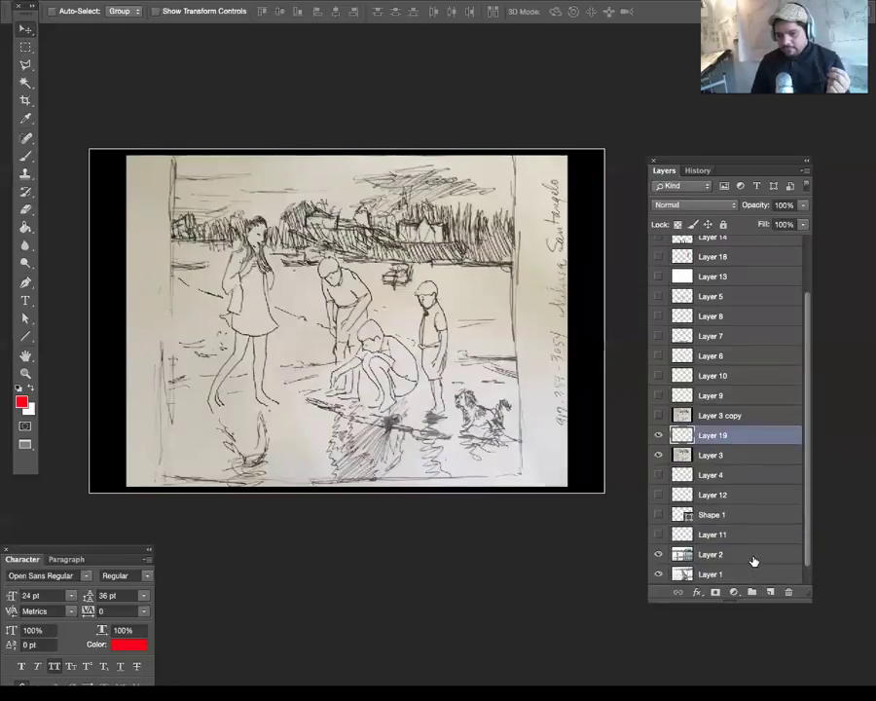
Step: Hide Layer 19 and the Layer 3 sketch, and compare the Layer 3 copy sketch with the Layer 2 photo
left_click(658, 435)
left_click(657, 454)
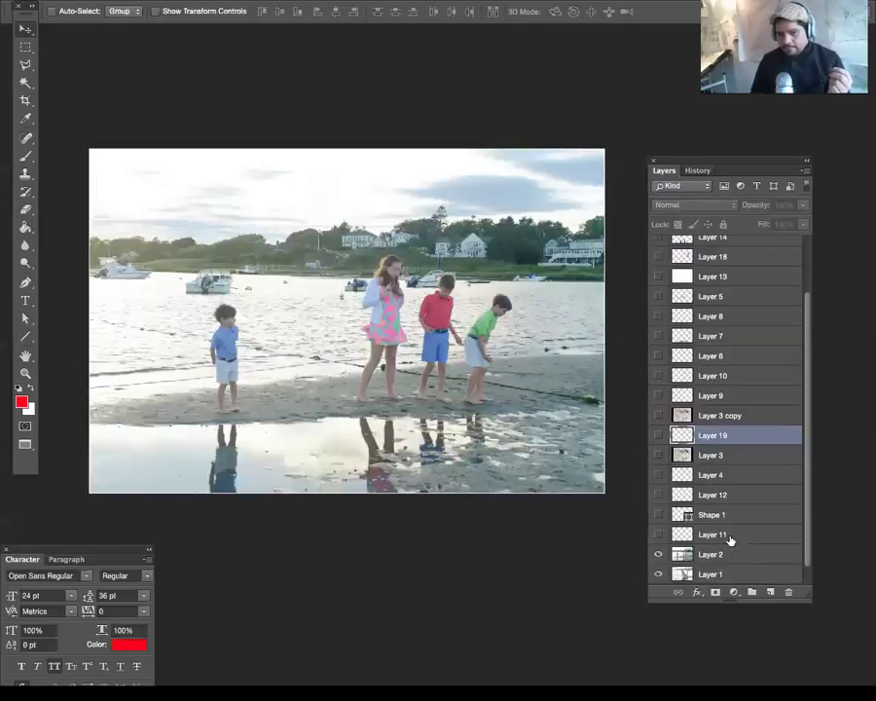
left_click(658, 415)
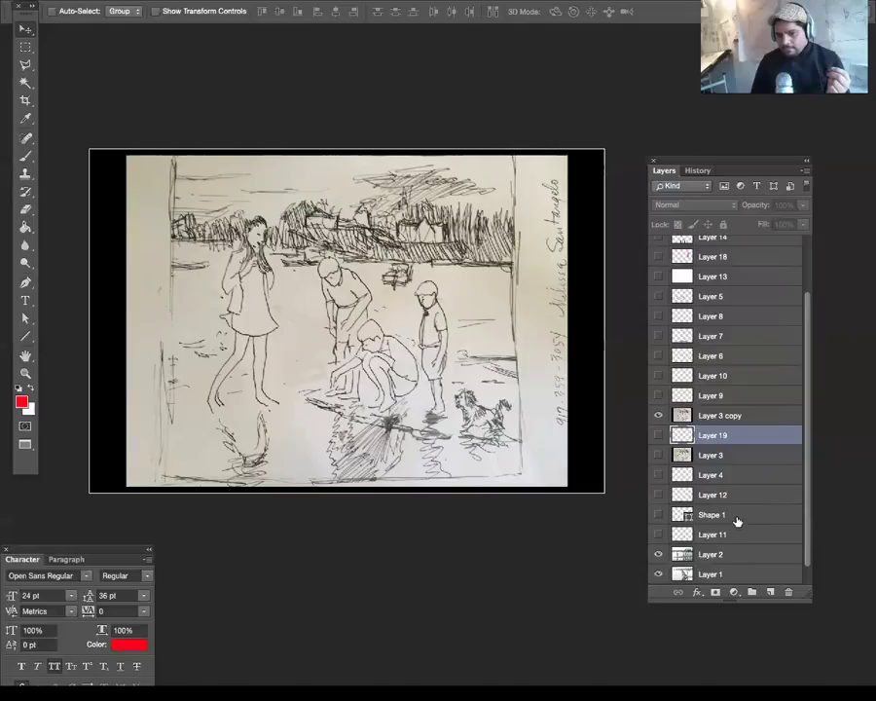
left_click(657, 416)
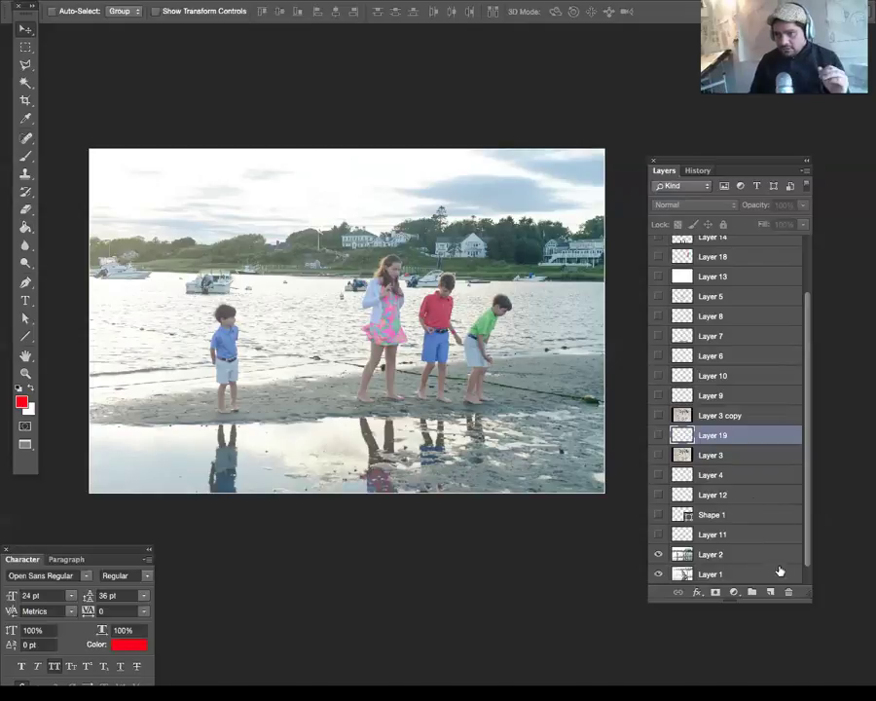
Step: On a new layer, paint a black vertical line down the boy in blue and several curved strokes behind his back
left_click(769, 594)
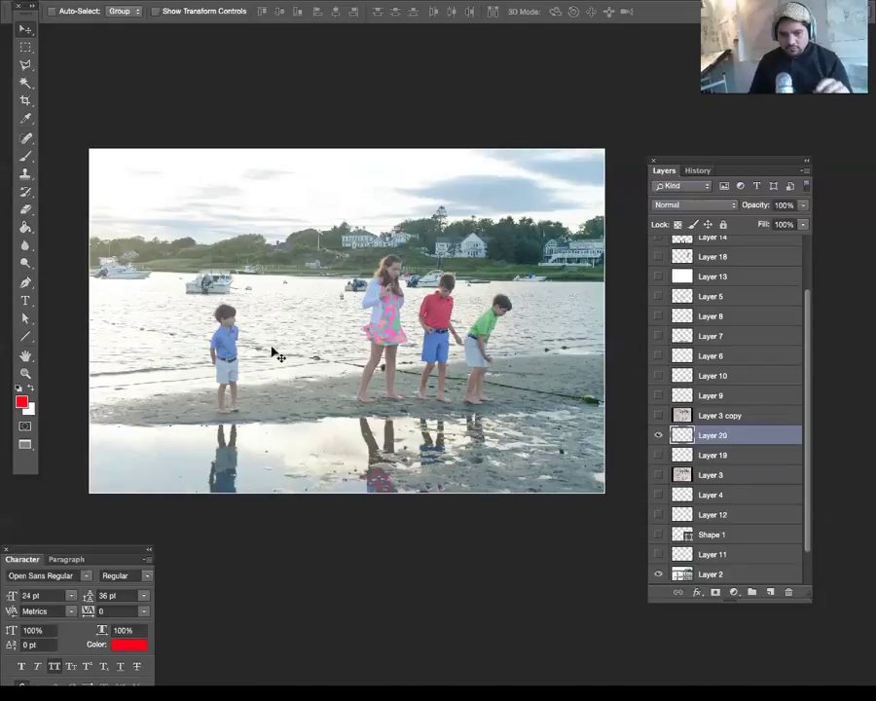
key("d")
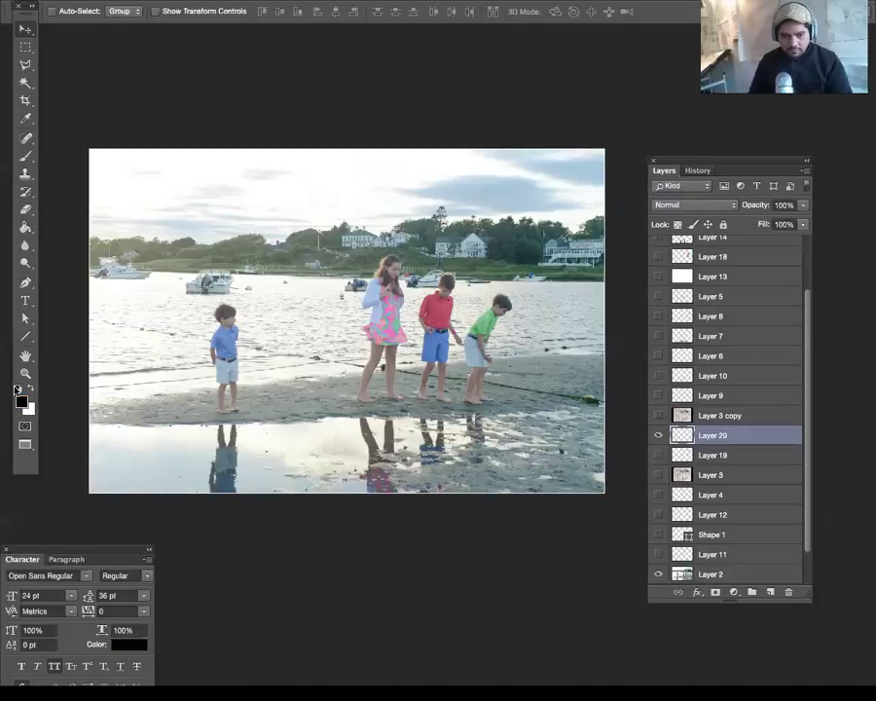
key("b")
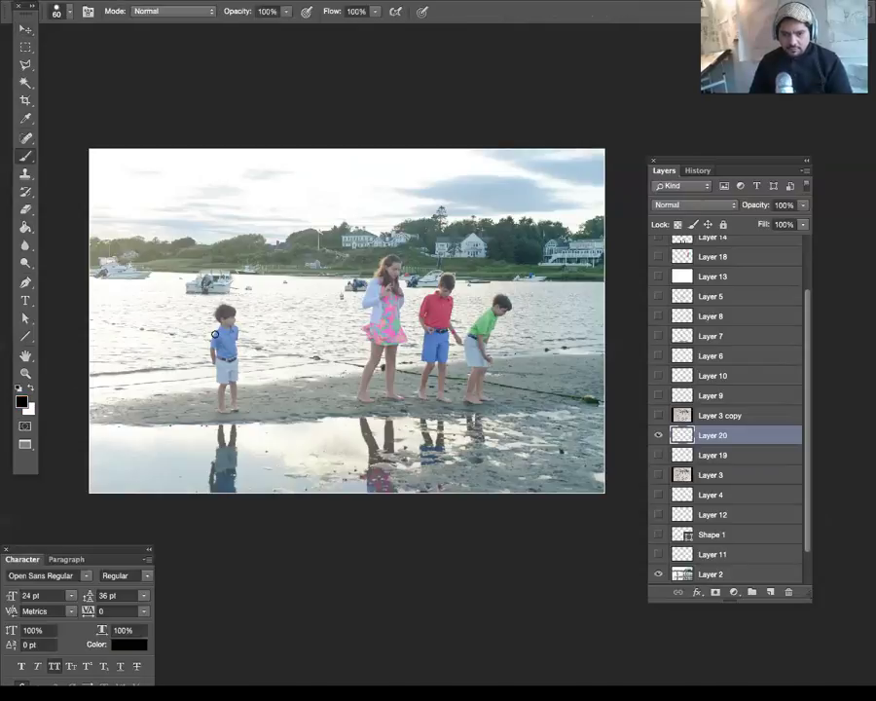
mouse_move(211, 327)
left_mouse_down()
mouse_move(225, 356)
mouse_move(234, 346)
mouse_move(230, 381)
mouse_move(232, 319)
mouse_move(231, 409)
left_mouse_up()
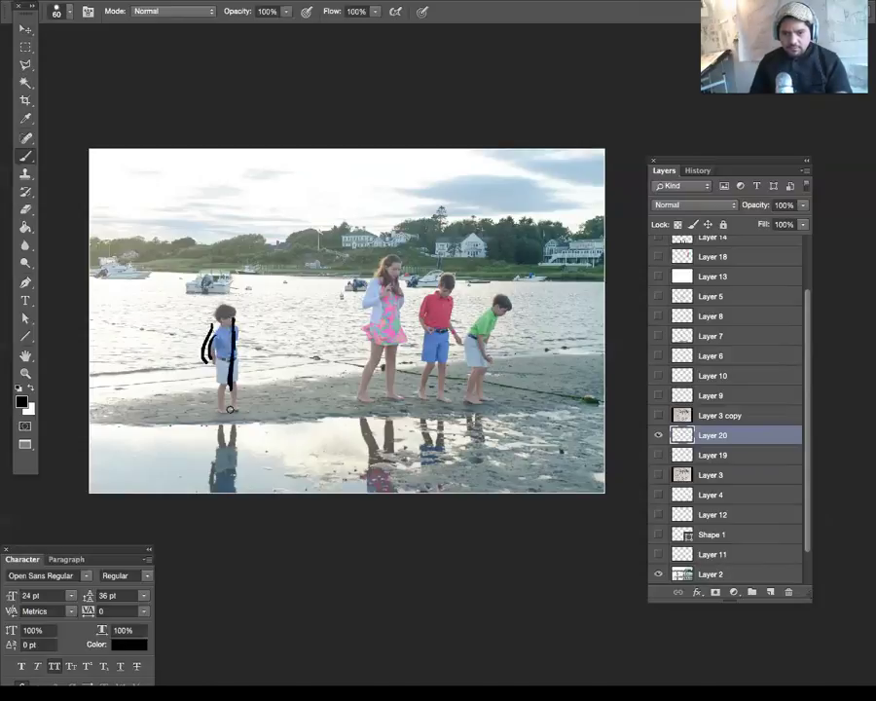
mouse_move(218, 330)
left_mouse_down()
mouse_move(197, 330)
mouse_move(205, 372)
left_mouse_up()
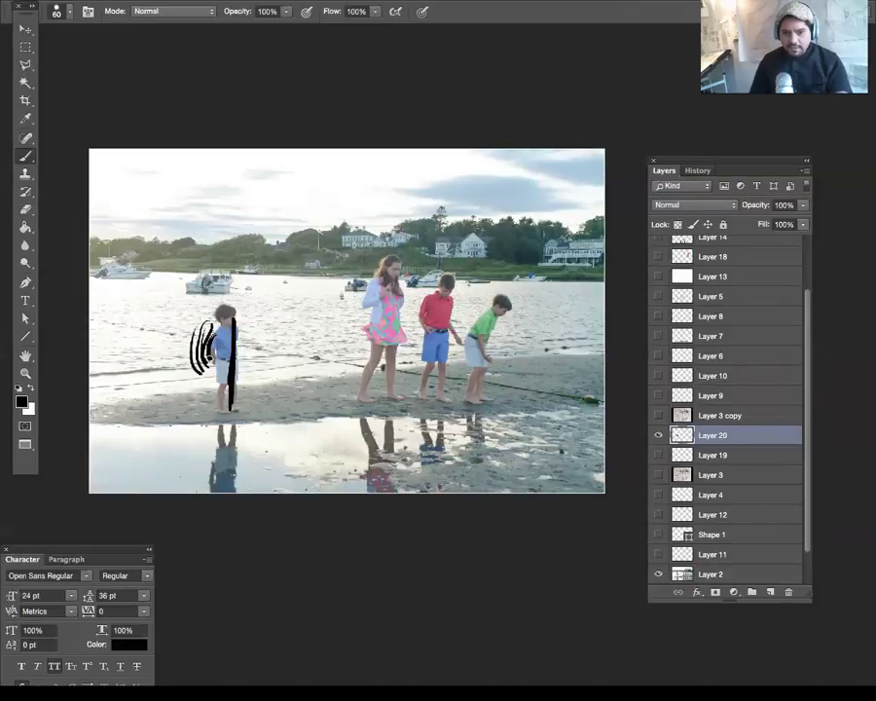
mouse_move(233, 319)
left_mouse_down()
mouse_move(232, 306)
mouse_move(235, 314)
mouse_move(209, 331)
mouse_move(202, 369)
left_mouse_up()
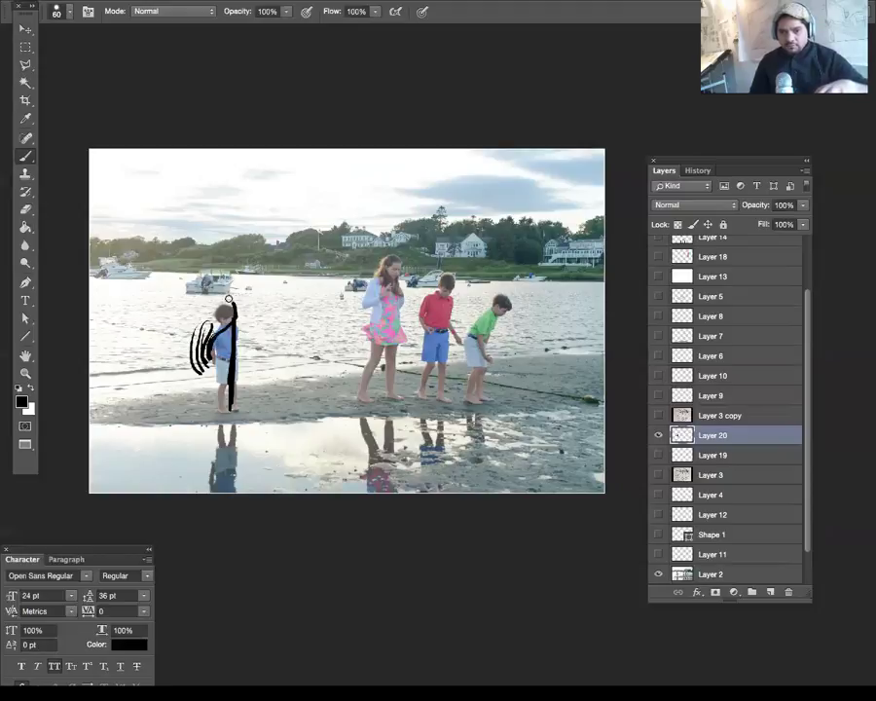
mouse_move(218, 304)
left_mouse_down()
mouse_move(204, 352)
mouse_move(226, 310)
mouse_move(234, 311)
mouse_move(204, 362)
left_mouse_up()
Step: Add a white-filled layer beneath the black marks, toggle the Layer 3 copy sketch for comparison, and reselect Layer 20
left_click(707, 455)
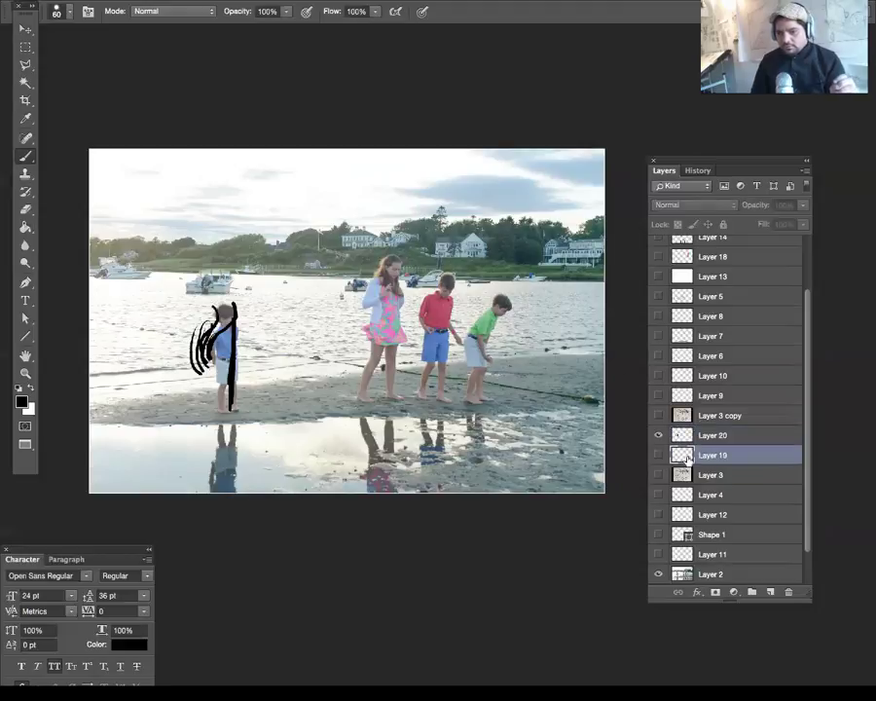
left_click(770, 593)
key("ctrl+BackSpace")
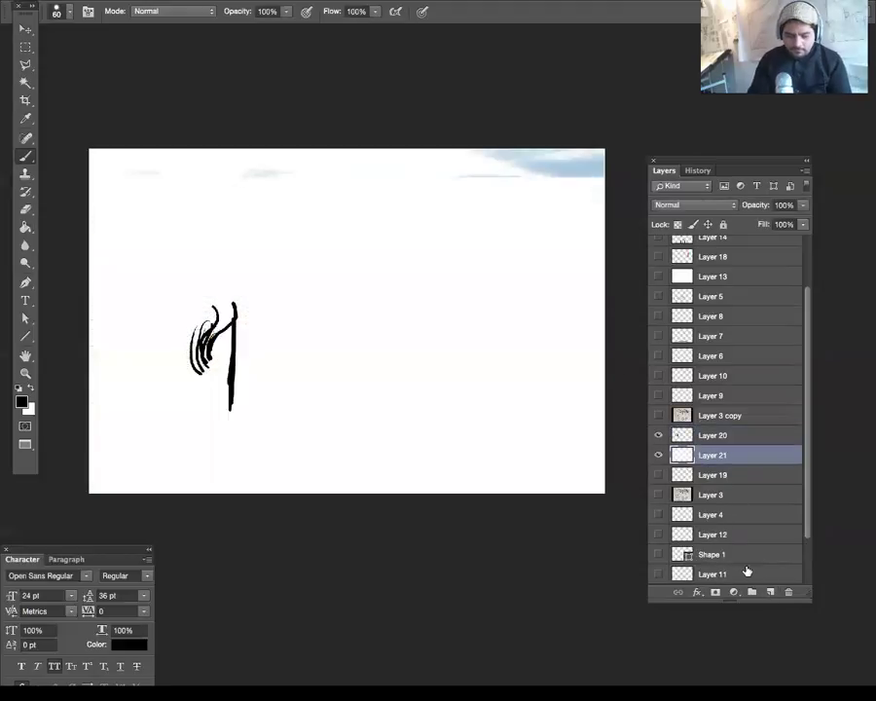
left_click(658, 415)
left_click(657, 415)
left_click(711, 435)
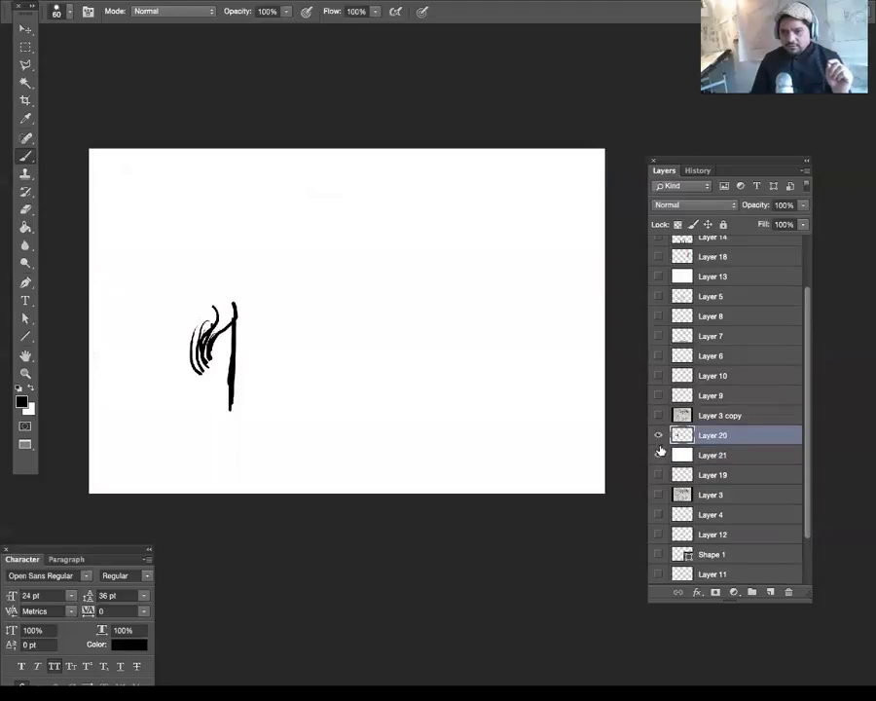
Step: Hide the white Layer 21 and paint a black line from the boy along the rope, with short strokes at the rope's far end
left_click(658, 455)
left_click(658, 435)
left_click(658, 435)
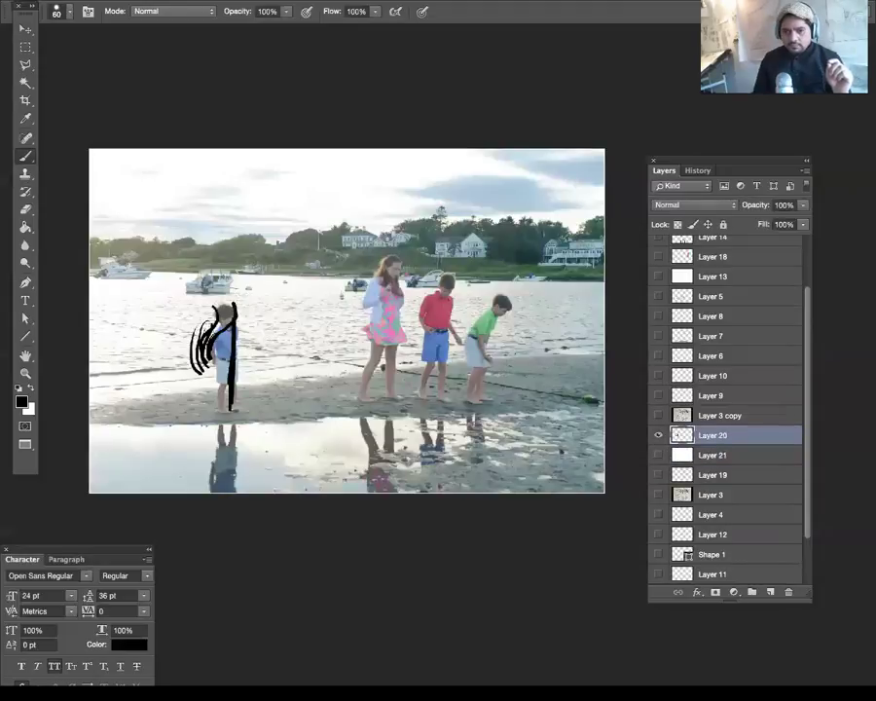
mouse_move(183, 328)
left_mouse_down()
mouse_move(366, 372)
mouse_move(583, 394)
left_mouse_up()
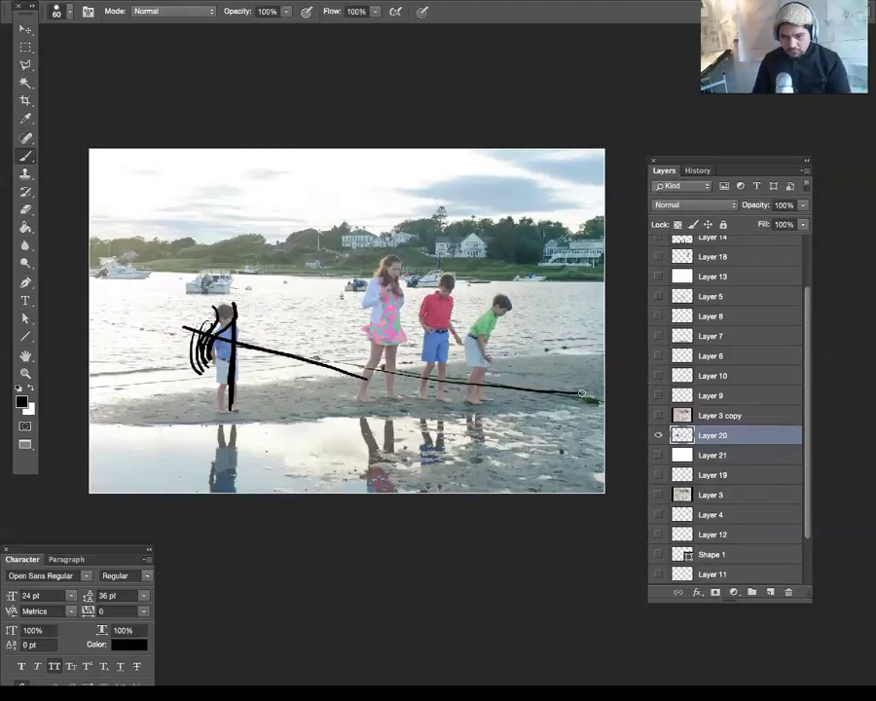
mouse_move(576, 367)
left_mouse_down()
mouse_move(564, 394)
mouse_move(584, 384)
mouse_move(570, 397)
mouse_move(590, 403)
left_mouse_up()
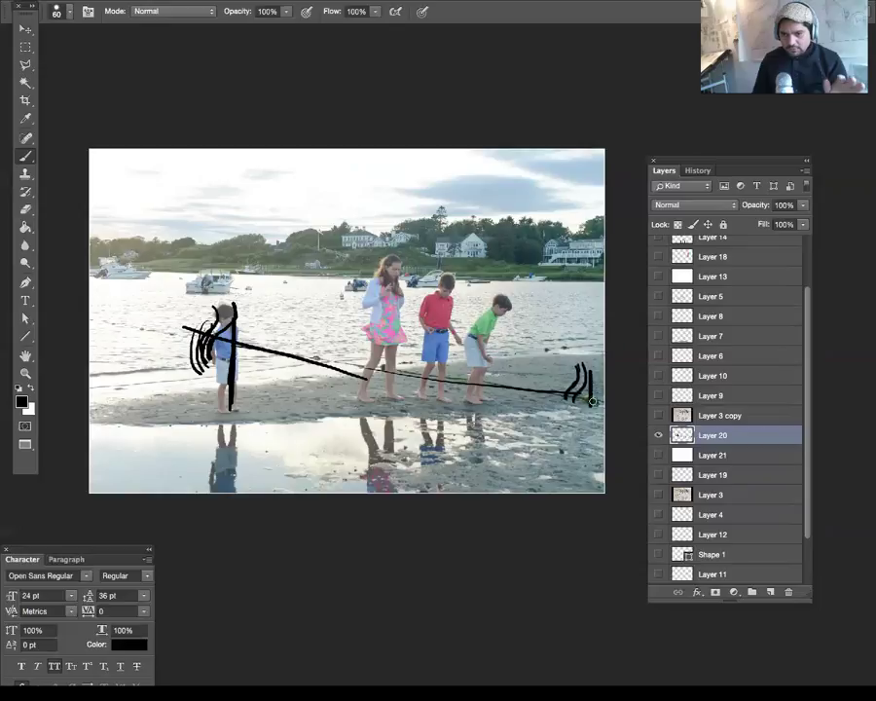
Step: Paint more black strokes at the rope's far end and a broken horizontal line across the water at the girl's shoulder level
mouse_move(564, 364)
left_mouse_down()
mouse_move(559, 397)
mouse_move(586, 425)
left_mouse_up()
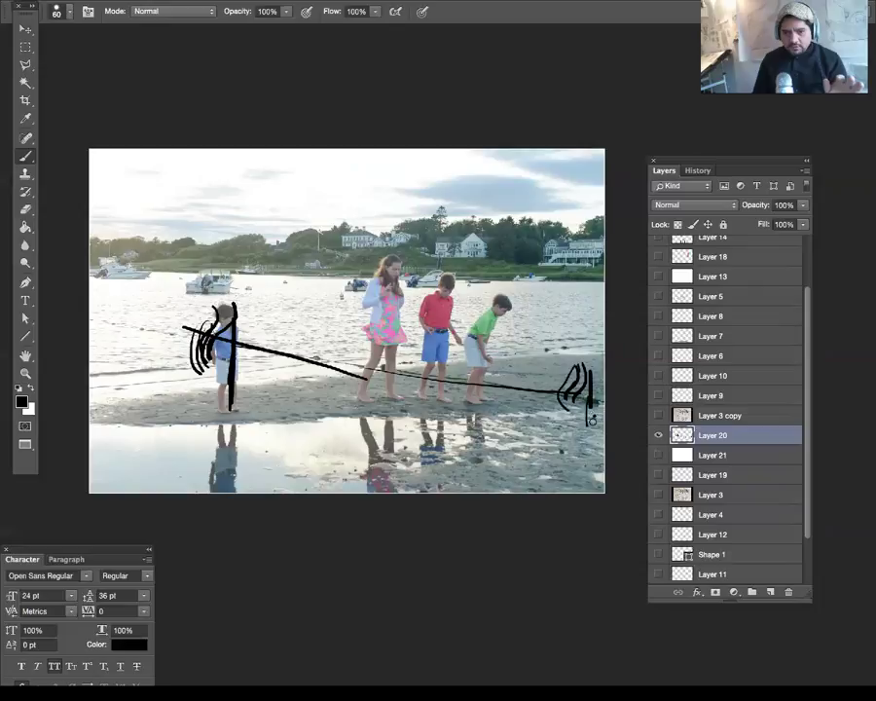
mouse_move(581, 364)
left_mouse_down()
mouse_move(580, 399)
mouse_move(596, 407)
left_mouse_up()
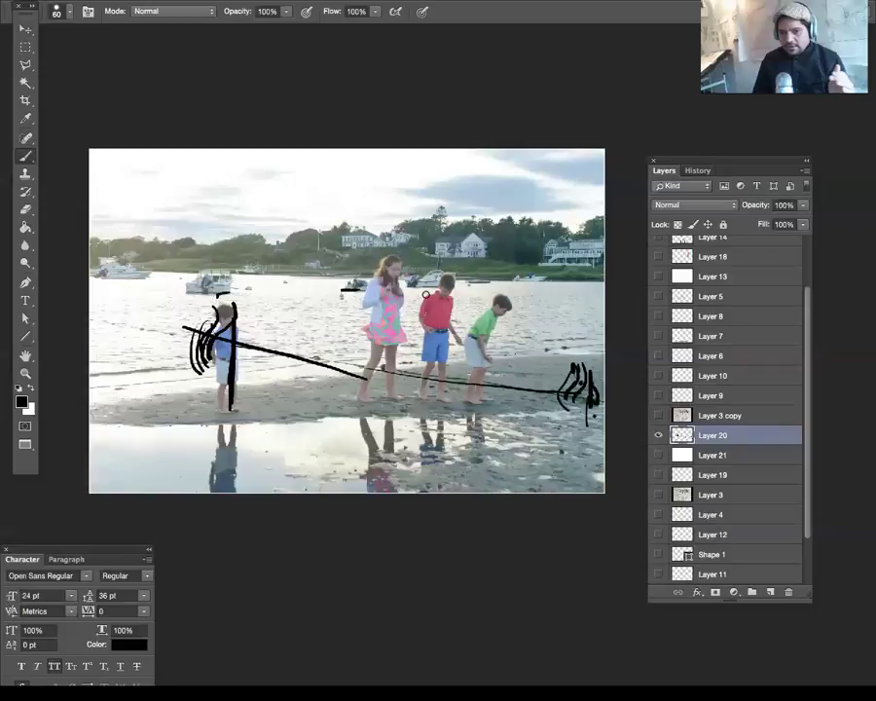
mouse_move(428, 290)
left_mouse_down()
mouse_move(402, 289)
mouse_move(518, 287)
left_mouse_up()
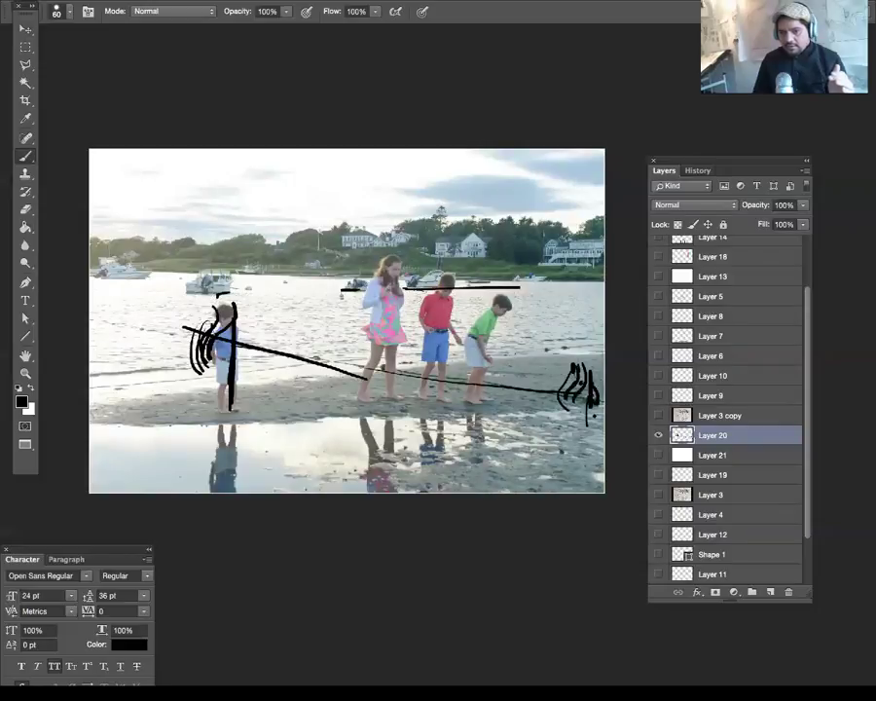
left_click_drag(304, 289, 222, 288)
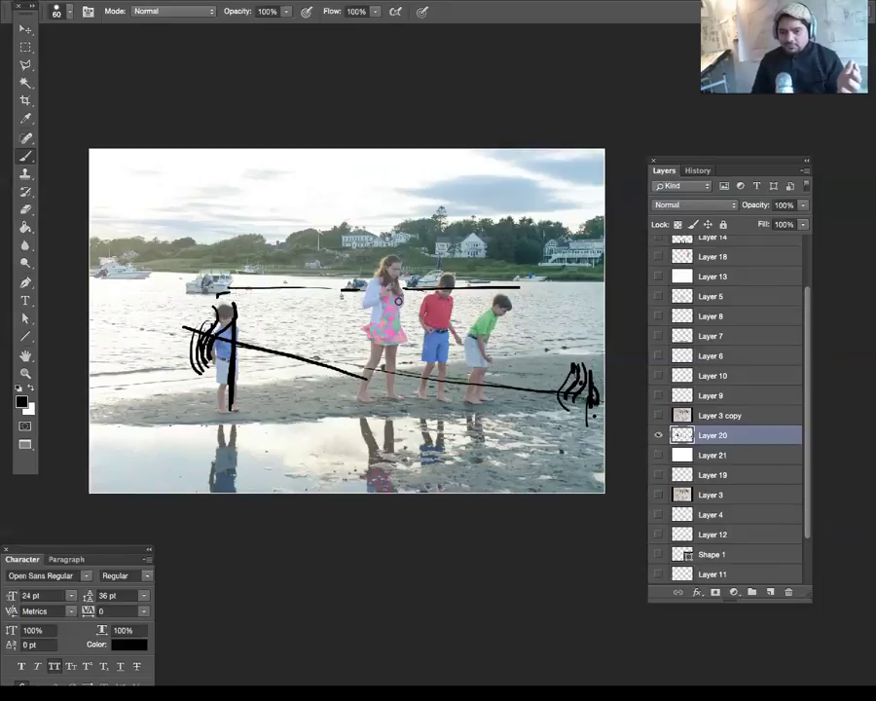
Step: Paint a black box around the girl's torso, short ticks on both sides of her head, and lines over the houses behind her
left_click_drag(404, 289, 405, 341)
mouse_move(353, 290)
left_mouse_down()
mouse_move(355, 322)
mouse_move(364, 348)
mouse_move(366, 317)
mouse_move(404, 327)
mouse_move(397, 317)
mouse_move(398, 337)
mouse_move(404, 329)
mouse_move(397, 340)
mouse_move(370, 329)
mouse_move(383, 357)
mouse_move(371, 345)
mouse_move(413, 346)
left_mouse_up()
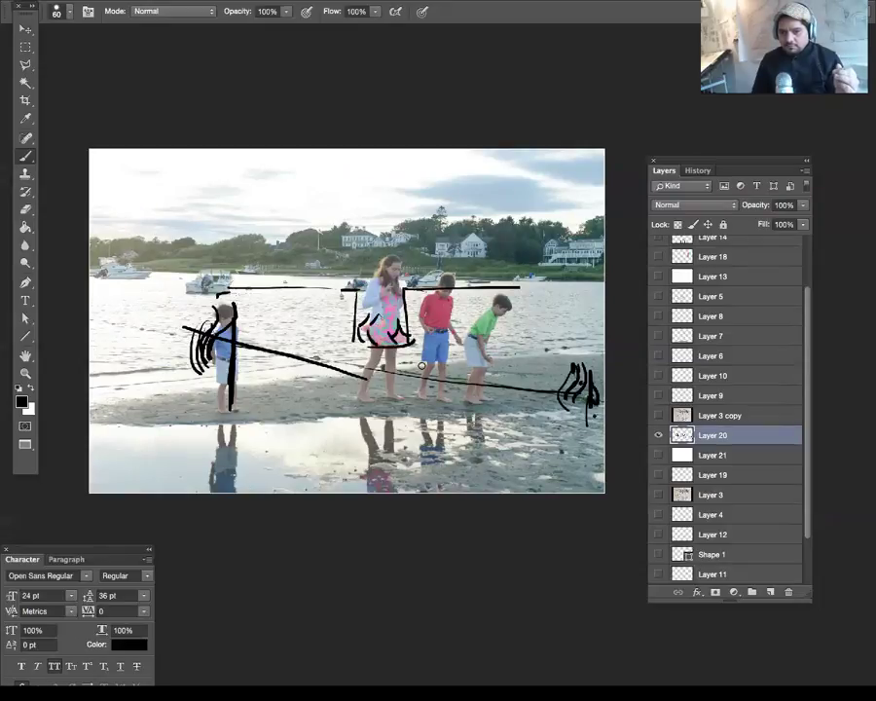
left_click_drag(367, 274, 370, 292)
mouse_move(374, 275)
left_mouse_down()
mouse_move(376, 290)
mouse_move(384, 257)
mouse_move(397, 257)
mouse_move(403, 277)
left_mouse_up()
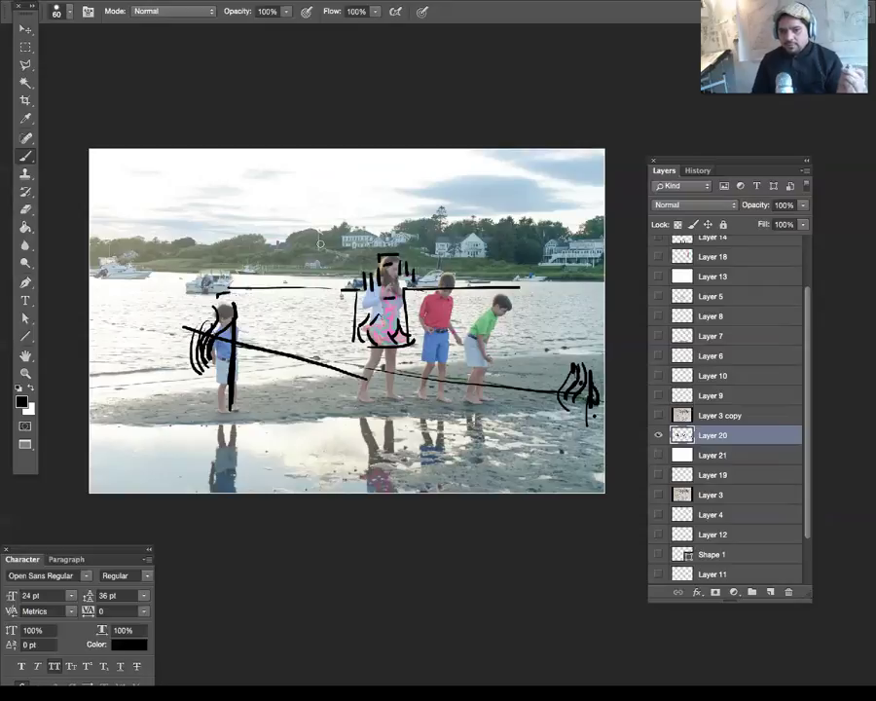
left_click_drag(292, 239, 357, 260)
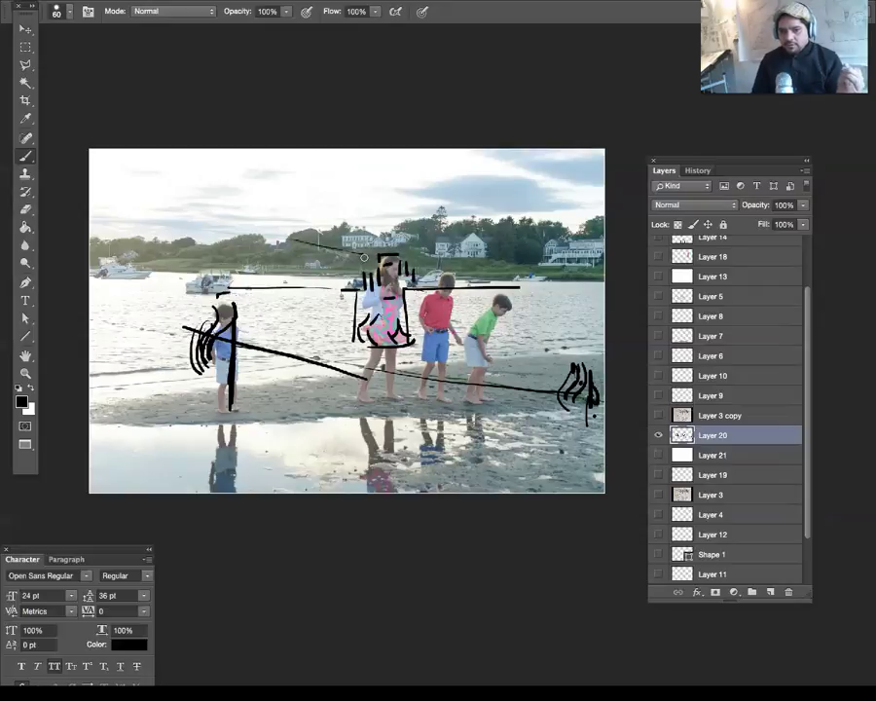
mouse_move(396, 242)
left_mouse_down()
mouse_move(358, 239)
mouse_move(393, 237)
mouse_move(356, 237)
mouse_move(414, 231)
mouse_move(428, 256)
mouse_move(419, 246)
mouse_move(422, 261)
mouse_move(428, 256)
mouse_move(328, 269)
left_mouse_up()
left_click_drag(288, 243, 289, 259)
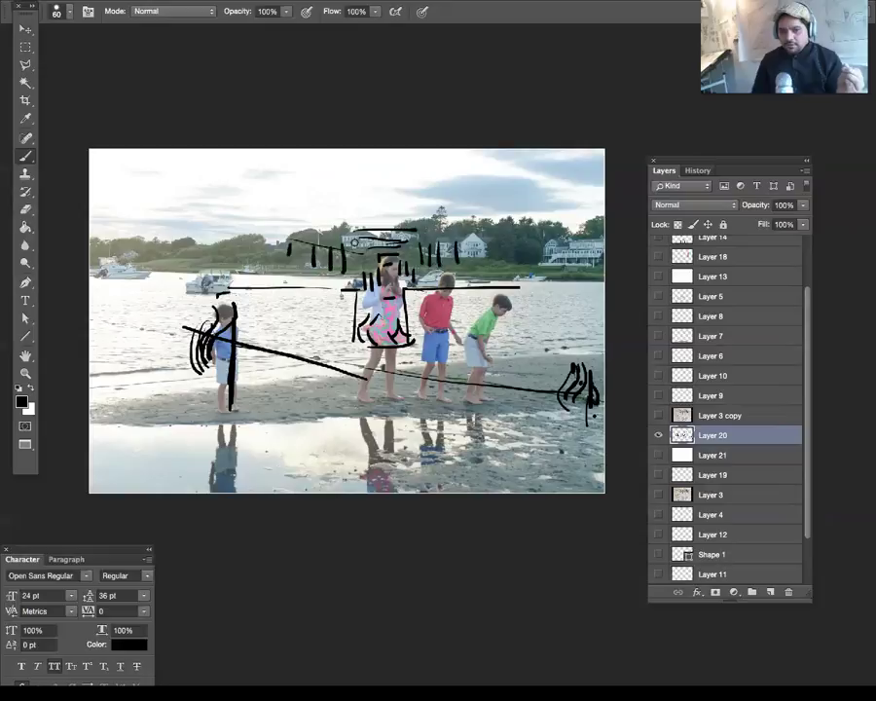
Step: Paint bent gesture lines with a curved arrow over the boy in green, and box the head of the boy in red
mouse_move(492, 303)
left_mouse_down()
mouse_move(504, 317)
mouse_move(468, 348)
mouse_move(467, 400)
left_mouse_up()
mouse_move(465, 343)
left_mouse_down()
mouse_move(530, 362)
mouse_move(535, 351)
left_mouse_up()
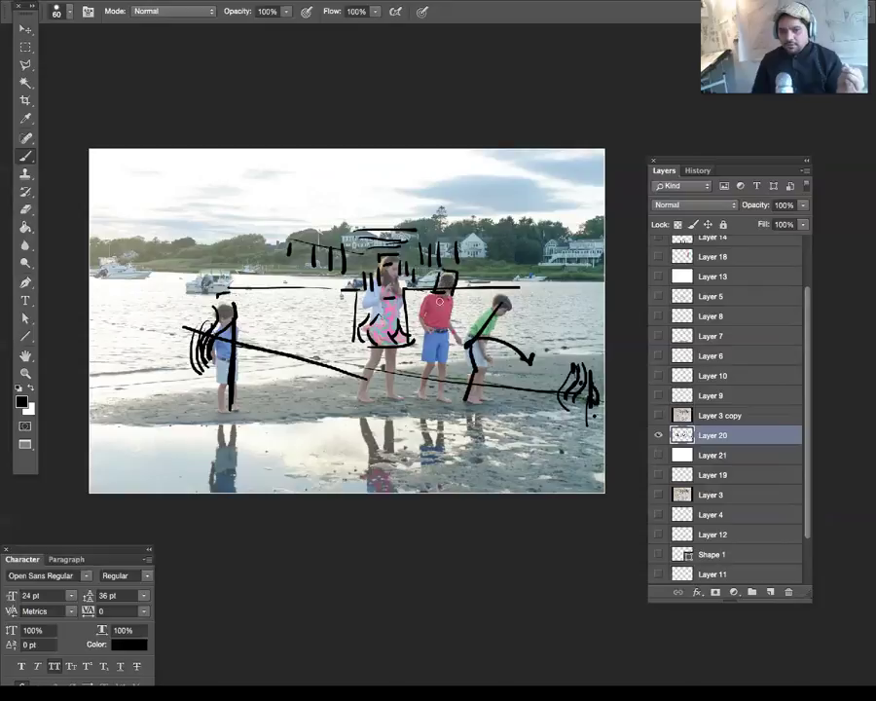
mouse_move(439, 274)
left_mouse_down()
mouse_move(458, 282)
mouse_move(443, 276)
left_mouse_up()
Step: Paint vertical black lines framing the group on both sides, a wavy line in the sky, and ovals near both edges of the photo
left_click_drag(516, 212, 529, 334)
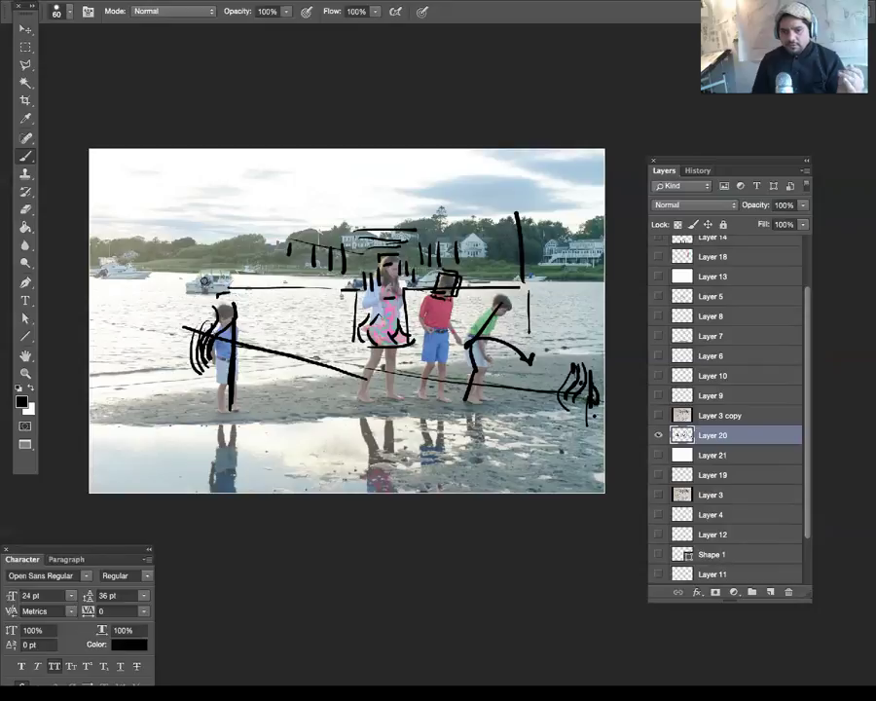
left_click_drag(232, 266, 232, 286)
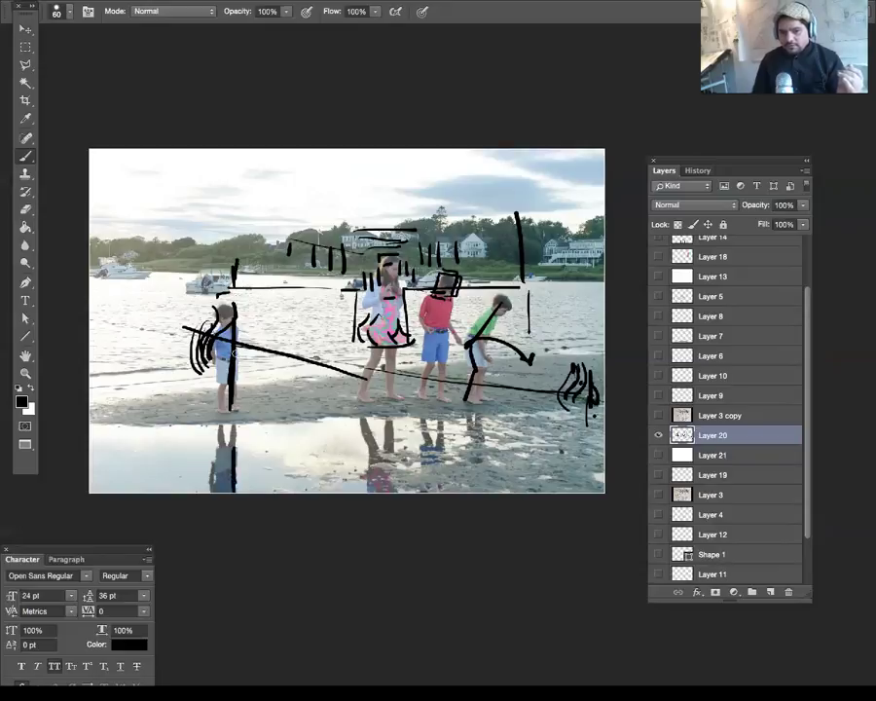
left_click_drag(552, 357, 554, 413)
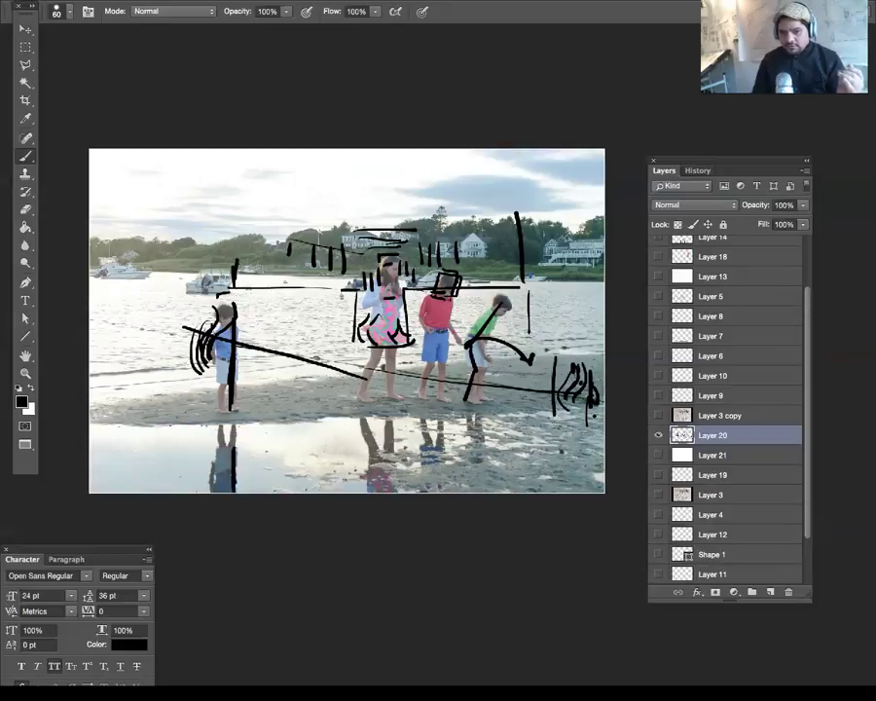
mouse_move(538, 490)
left_mouse_down()
mouse_move(552, 232)
mouse_move(603, 234)
left_mouse_up()
left_click_drag(443, 162, 554, 218)
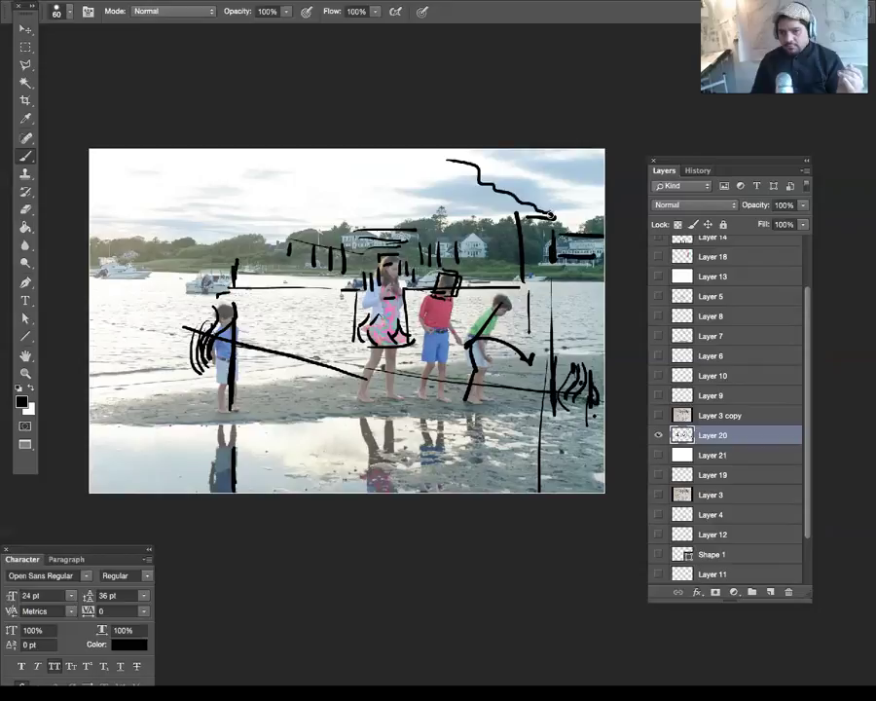
left_click_drag(552, 345, 562, 489)
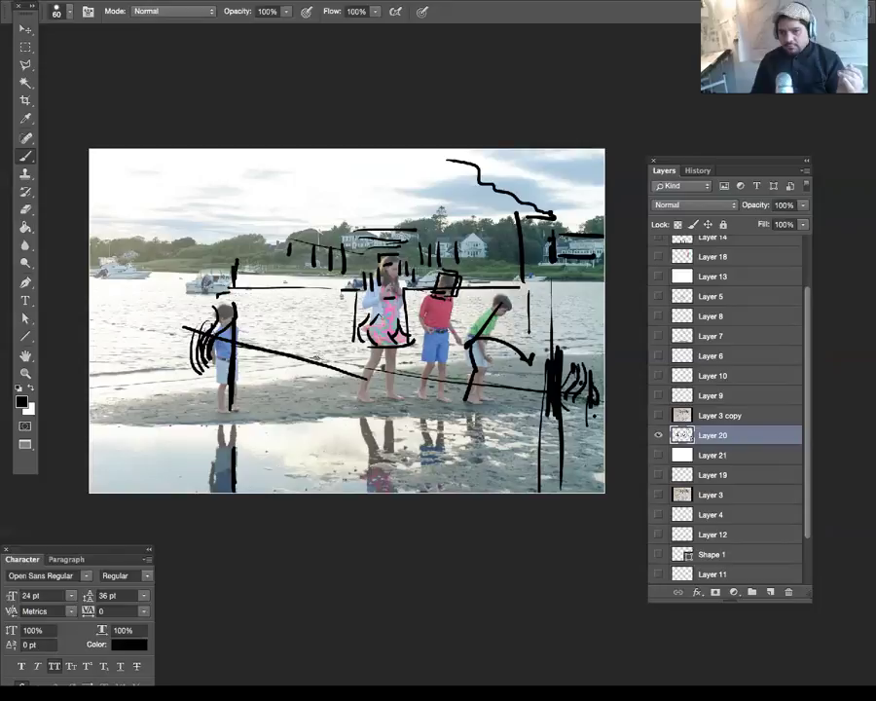
mouse_move(113, 315)
left_mouse_down()
mouse_move(179, 381)
mouse_move(156, 329)
mouse_move(153, 396)
left_mouse_up()
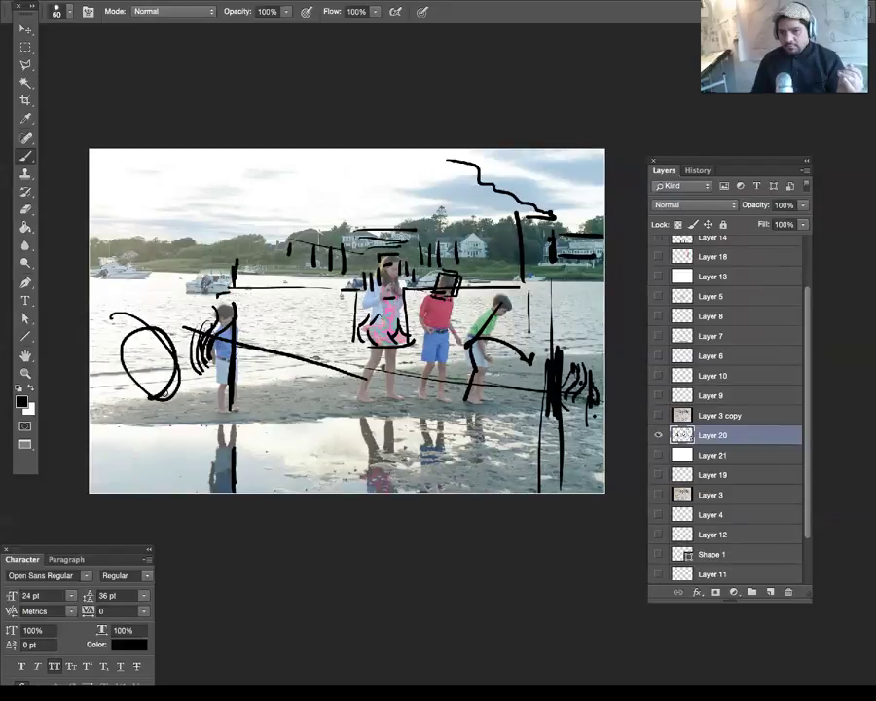
mouse_move(598, 331)
left_mouse_down()
mouse_move(584, 345)
mouse_move(589, 360)
left_mouse_up()
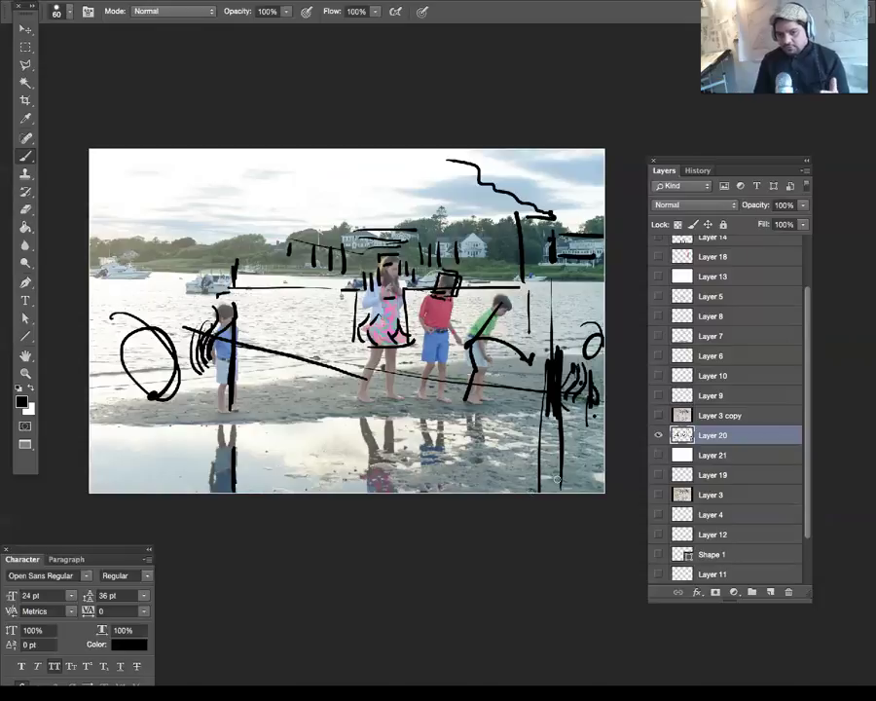
Step: Show the white Layer 21 and paint small boxes, a boat shape above the boy's marks, and a longer vertical line beside it
left_click(658, 454)
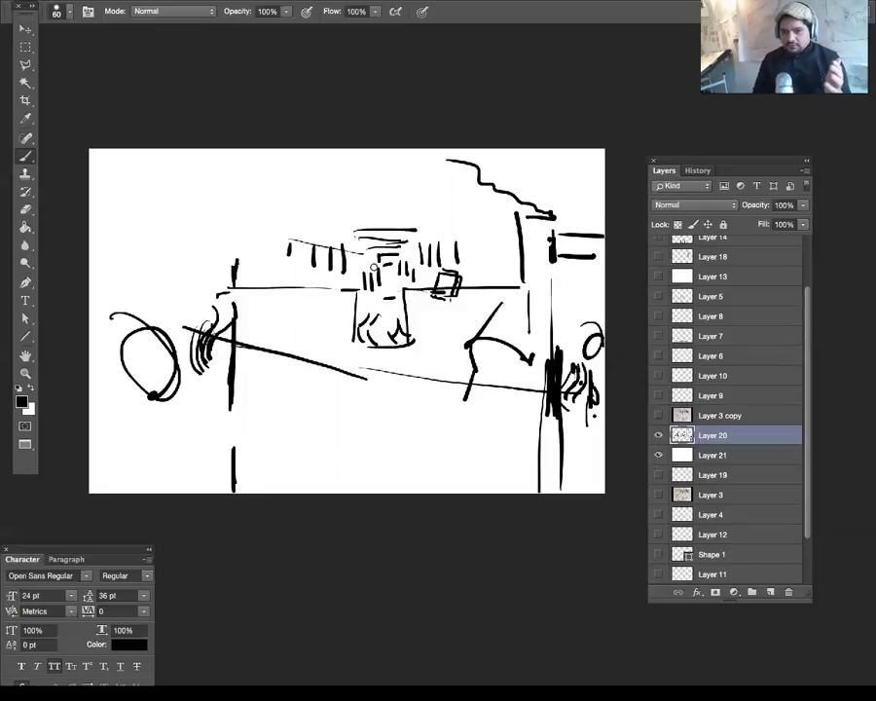
left_click_drag(316, 258, 332, 257)
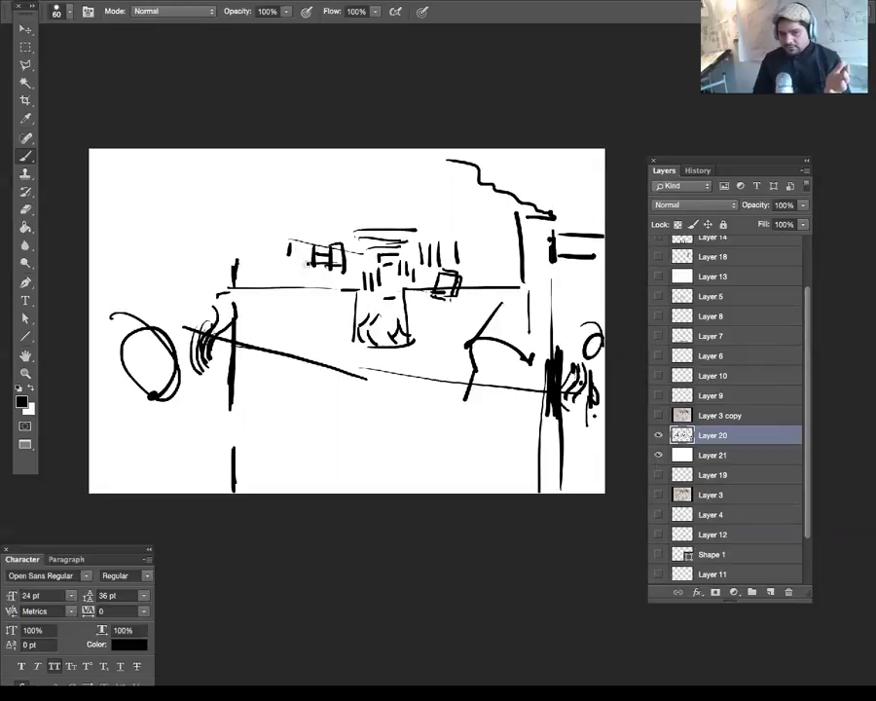
mouse_move(233, 261)
left_mouse_down()
mouse_move(168, 263)
mouse_move(190, 277)
mouse_move(232, 277)
left_mouse_up()
mouse_move(181, 263)
left_mouse_down()
mouse_move(193, 252)
mouse_move(205, 261)
left_mouse_up()
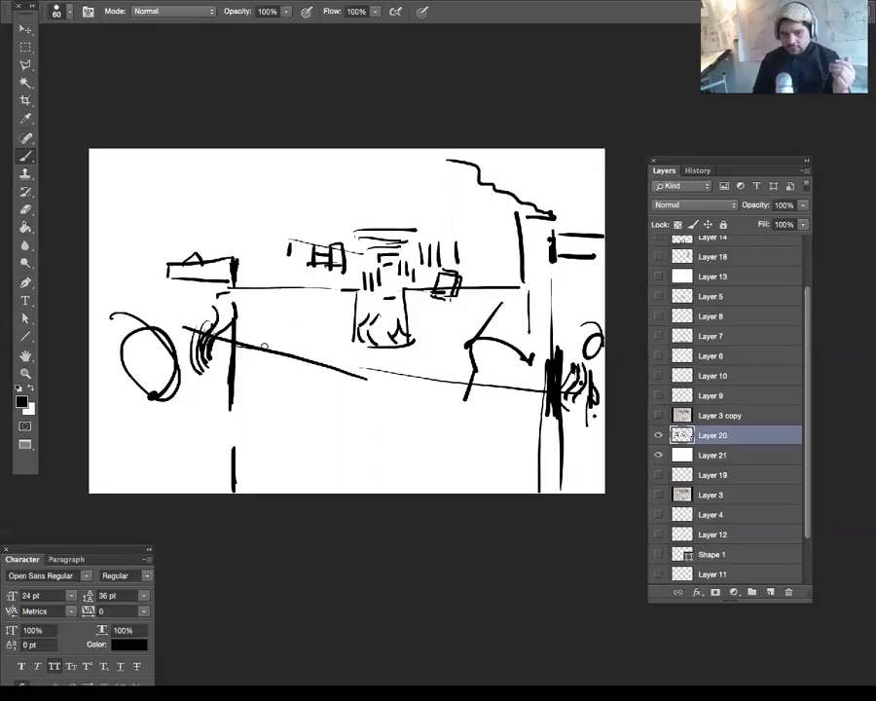
mouse_move(149, 261)
left_mouse_down()
mouse_move(209, 263)
mouse_move(159, 282)
left_mouse_up()
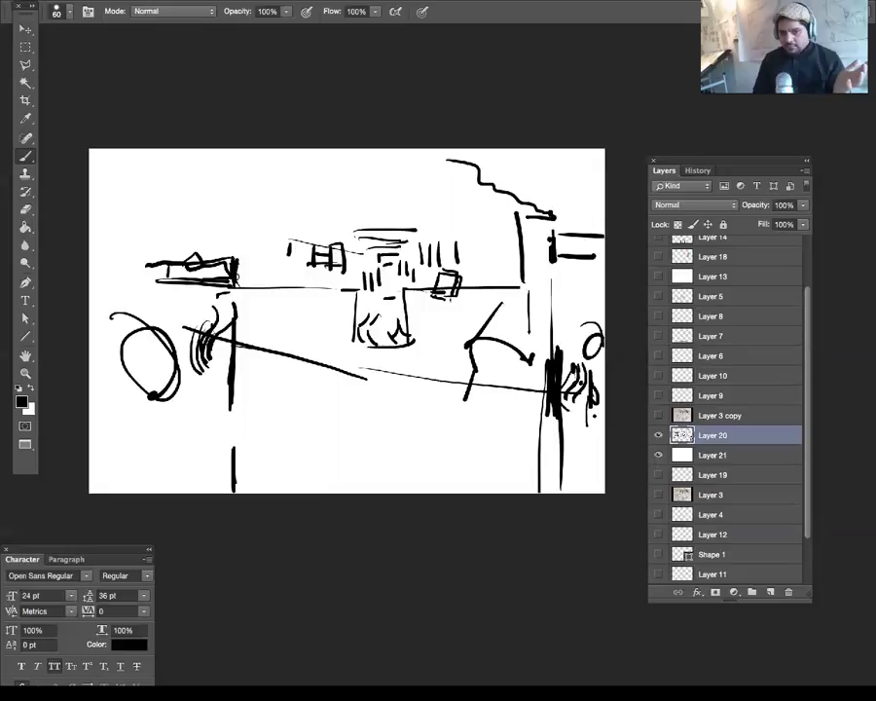
left_click_drag(234, 297, 238, 515)
left_click_drag(234, 310, 233, 226)
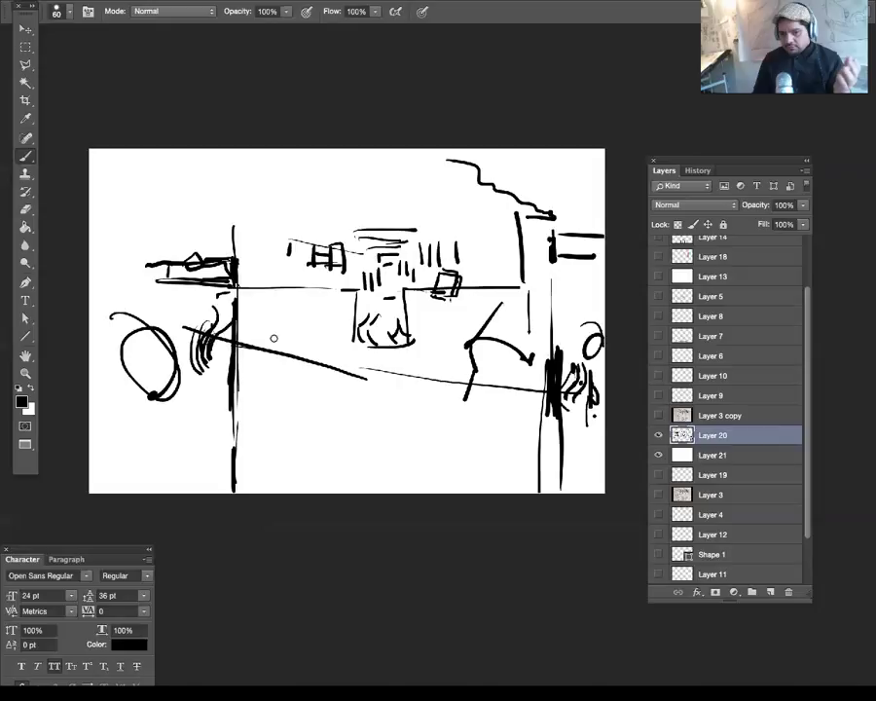
Step: Hide the white Layer 21, briefly compare the marks with the Layer 3 sketch, and hide Layer 20
left_click(658, 454)
left_click(658, 494)
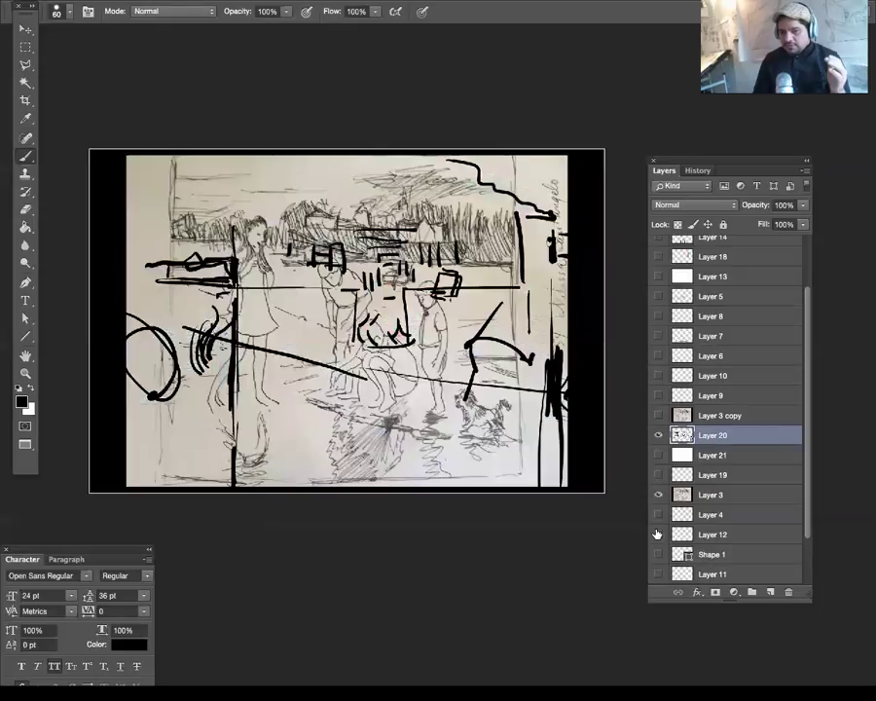
left_click(658, 494)
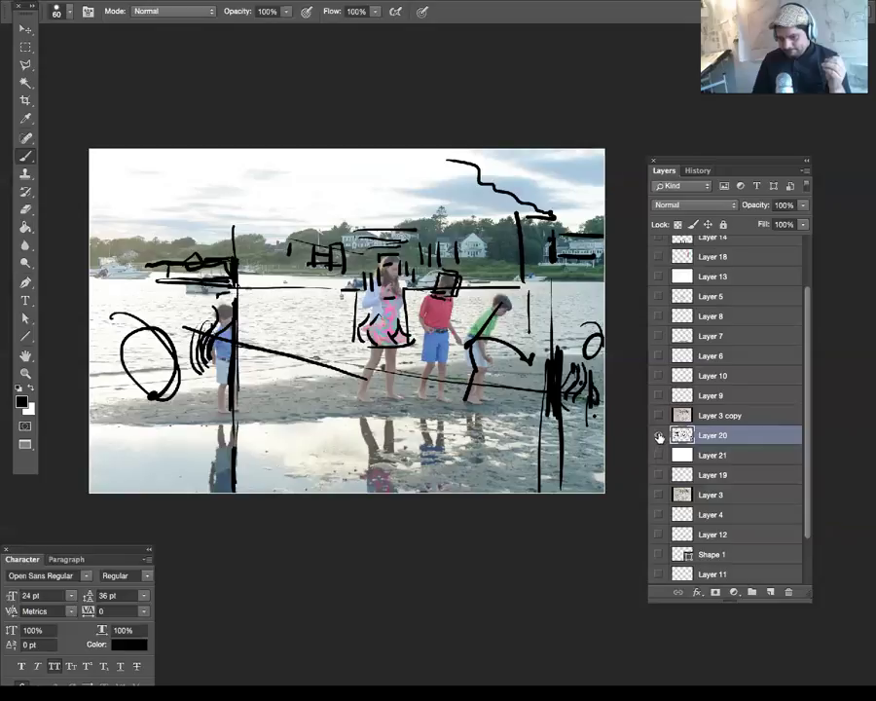
left_click(659, 437)
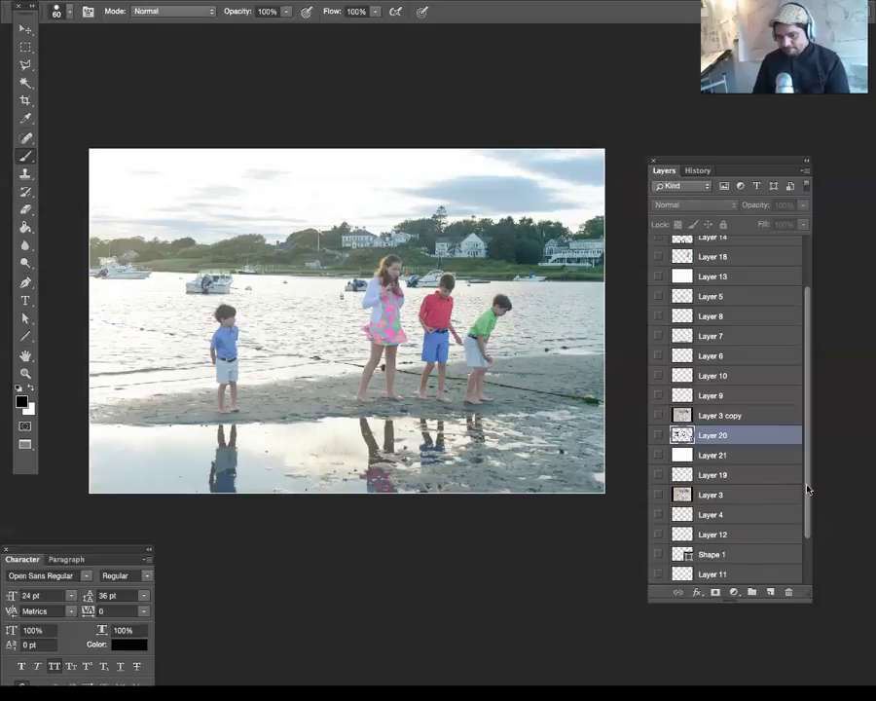
Step: Duplicate the Layer 2 photo
left_click_drag(807, 487, 800, 548)
left_click(711, 536)
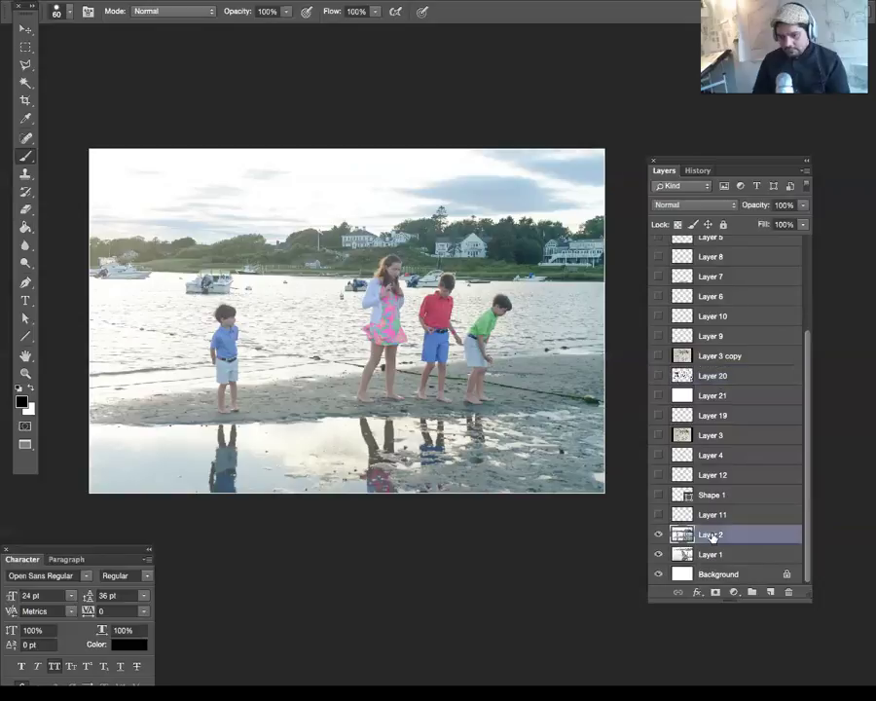
key("ctrl+j")
key("m")
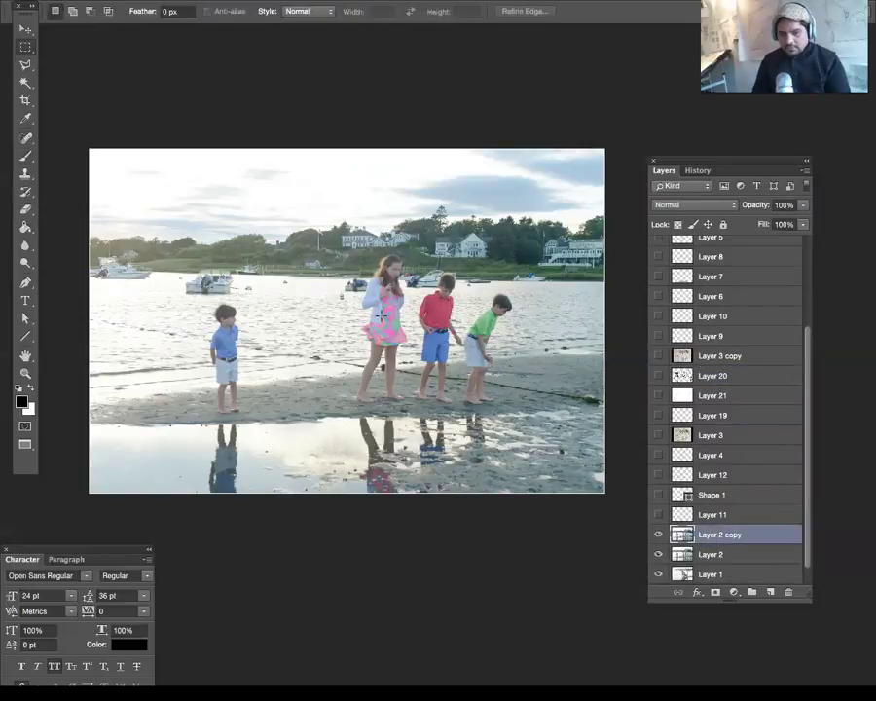
left_click_drag(359, 288, 413, 446)
key("v")
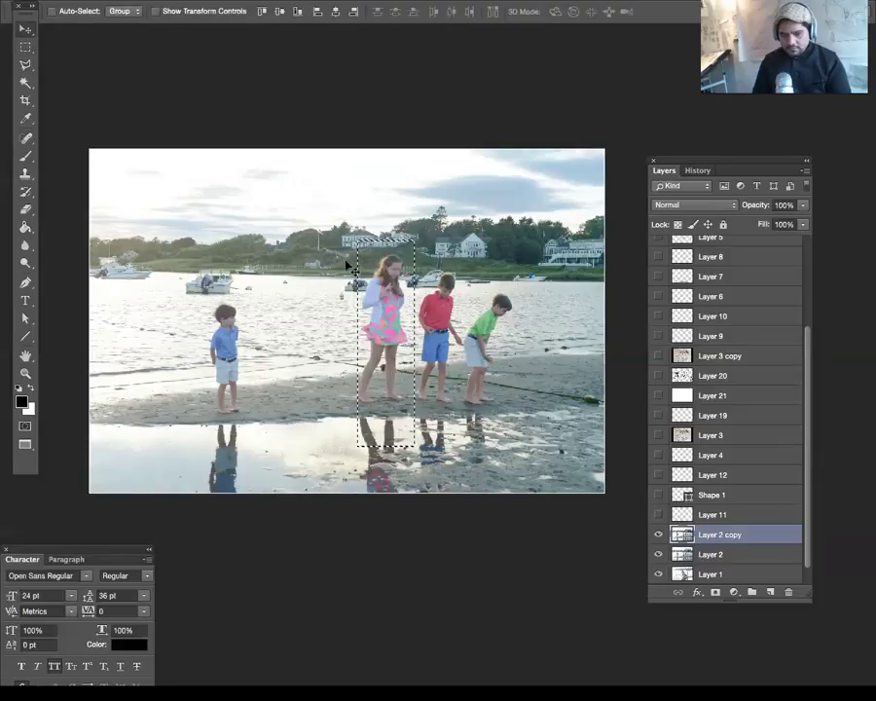
Step: Copy a tall rectangular area around the girl and her reflection to a new layer
key("m")
left_click_drag(335, 198, 414, 514)
key("v")
left_click_drag(391, 368, 267, 360)
key("ctrl+z")
key("ctrl+j")
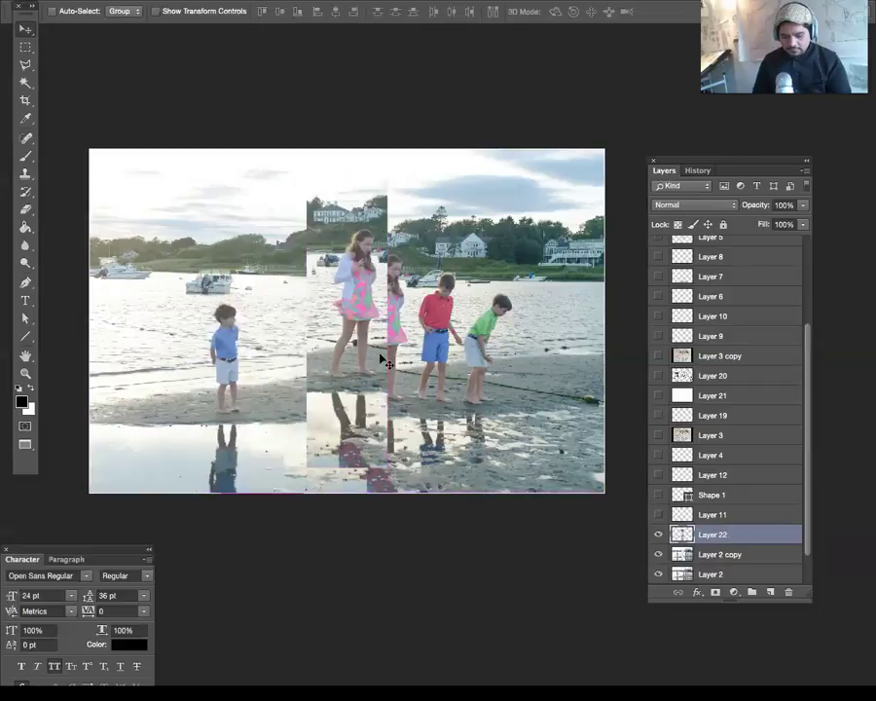
Step: Move the copied girl next to the boy in blue and erase the part of the strip that covers him
mouse_move(381, 356)
left_mouse_down()
mouse_move(255, 366)
mouse_move(265, 364)
left_mouse_up()
key("e")
mouse_move(218, 328)
left_mouse_down()
mouse_move(216, 338)
mouse_move(222, 312)
mouse_move(226, 369)
mouse_move(224, 336)
mouse_move(224, 355)
left_mouse_up()
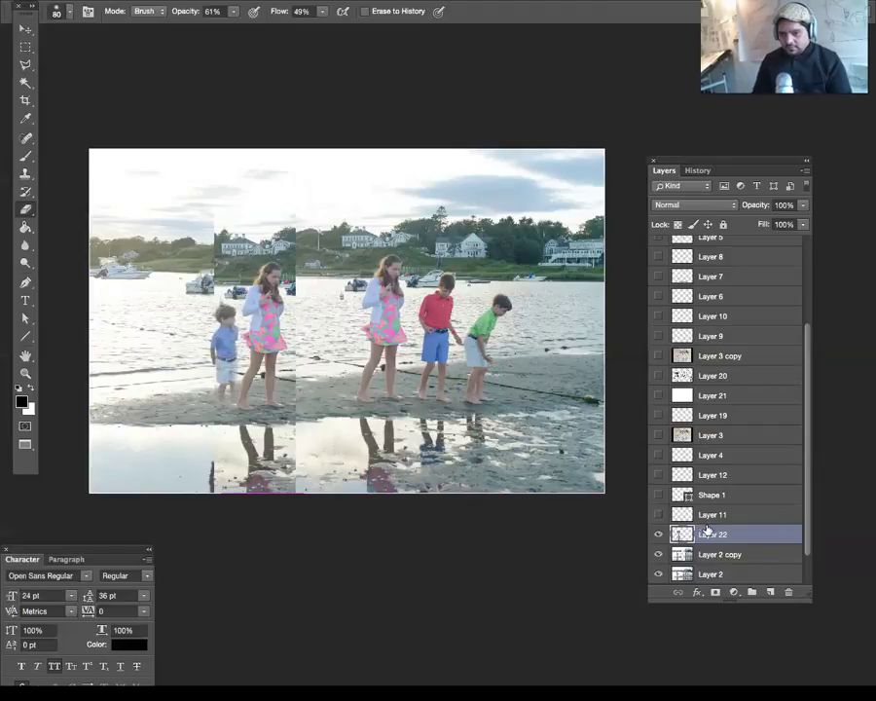
Step: On a new layer, paint diagonal black lines across the copied girl and a vertical line down the front of the boy in blue
left_click(770, 592)
key("b")
left_click_drag(216, 437, 285, 284)
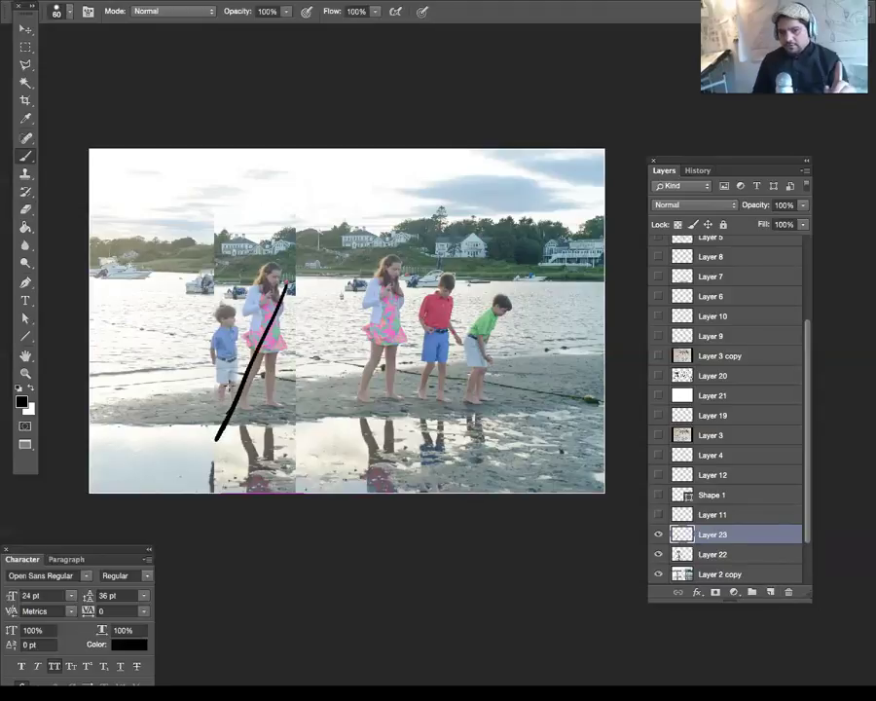
left_click_drag(234, 321, 233, 374)
left_click_drag(218, 440, 321, 233)
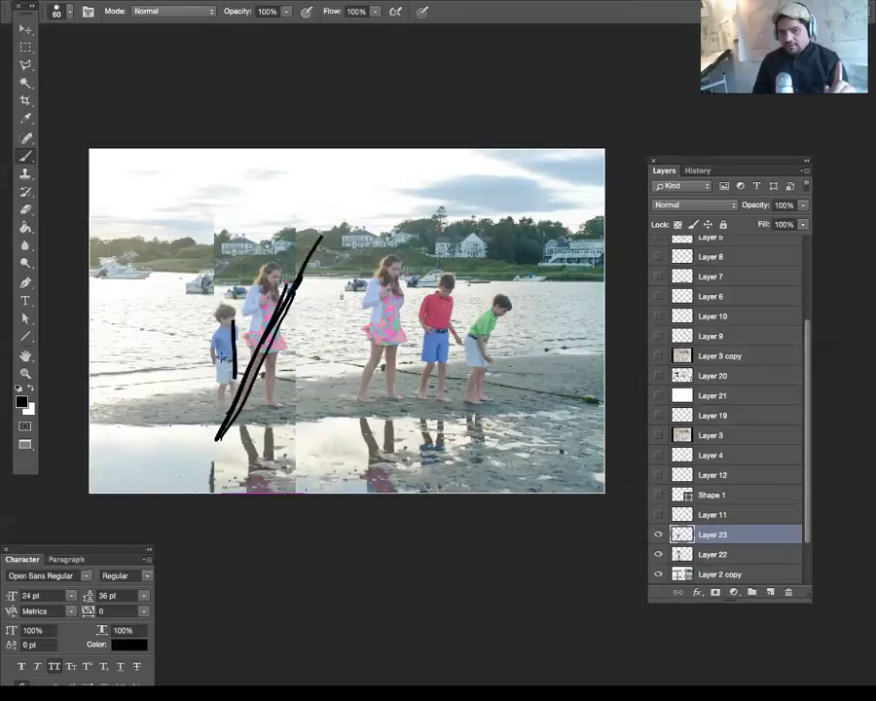
Step: Paint curved strokes behind the boy in blue and a broken arc over the figures down to the sand, and thicken the diagonal
left_click_drag(212, 331, 208, 364)
left_click_drag(435, 295, 527, 358)
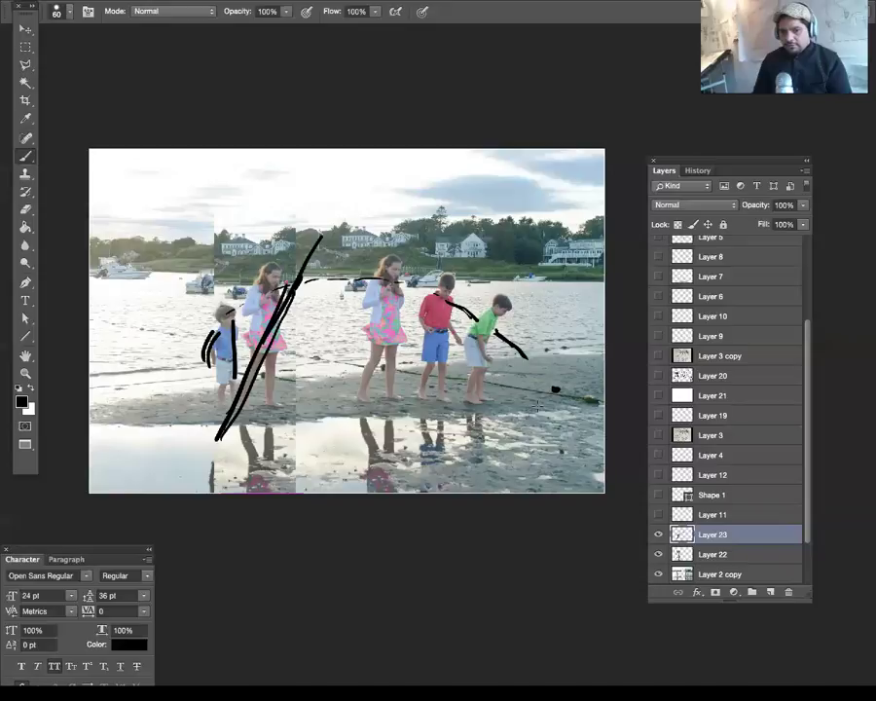
mouse_move(317, 241)
left_mouse_down()
mouse_move(214, 434)
mouse_move(314, 245)
left_mouse_up()
left_click_drag(207, 434, 325, 239)
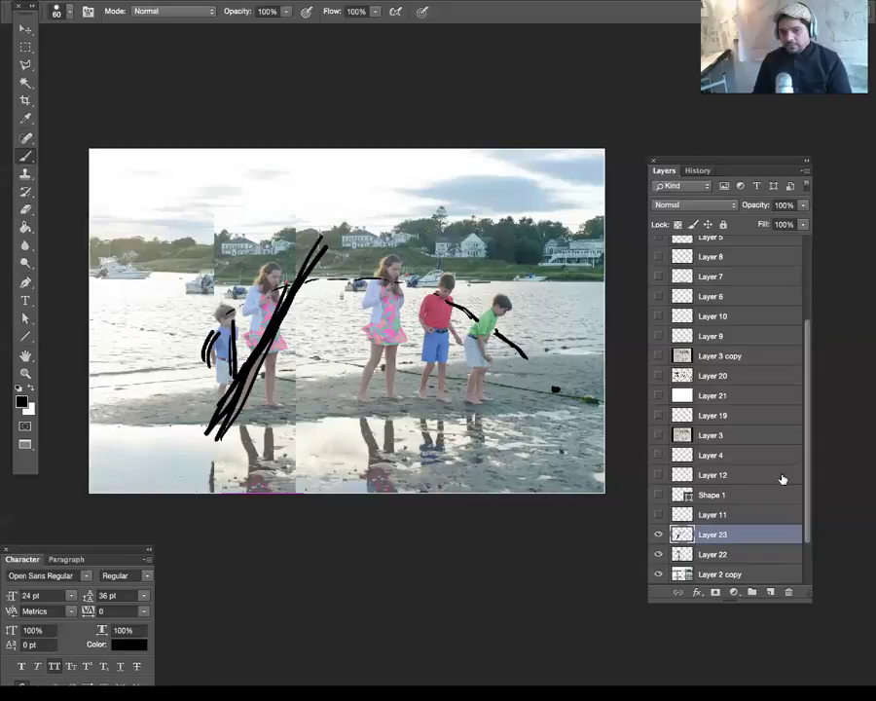
Step: Toggle the visibility of Layer 22 and the Layer 2 photos to compare the marks with the Layer 1 photo
scroll(803, 472, "down", 3)
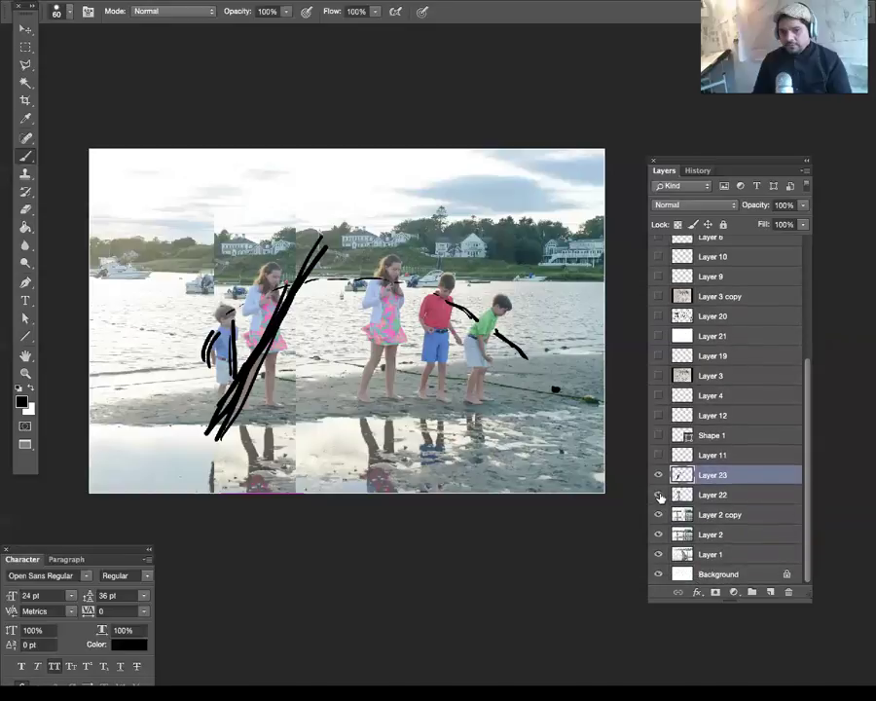
left_click(658, 533)
left_click(658, 533)
left_click(657, 498)
left_click(657, 498)
left_click(658, 534)
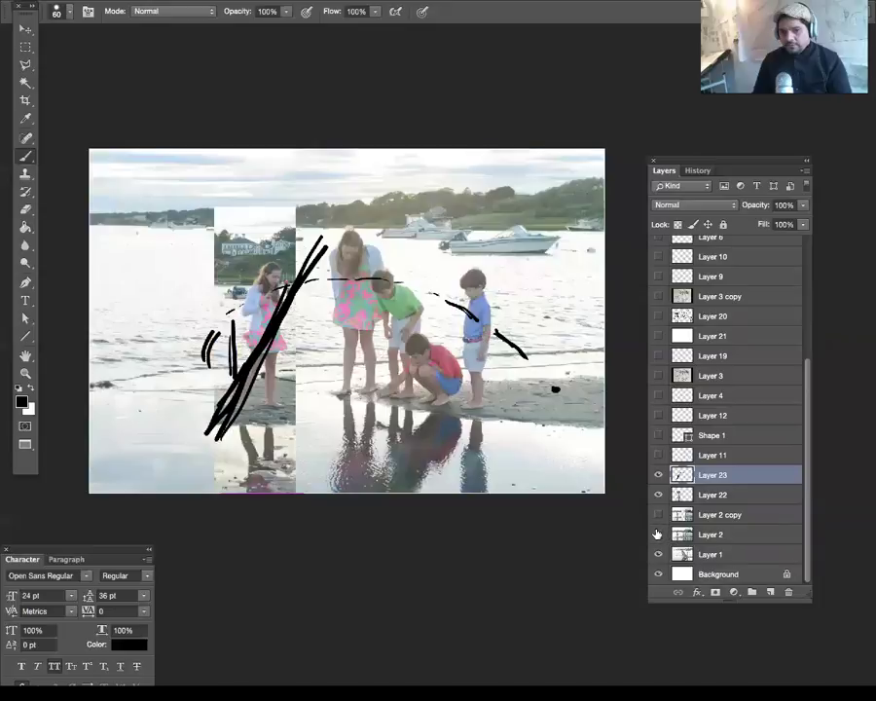
Step: Cut the vertical strip containing the boys in green and red out of the Layer 1 photo
left_click(712, 552)
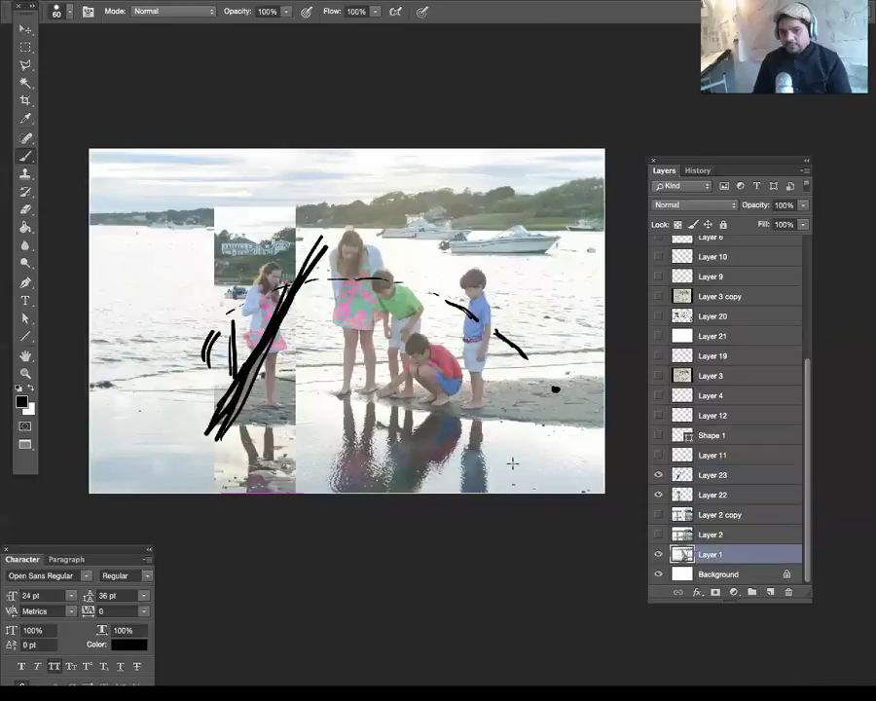
key("m")
left_click_drag(365, 255, 462, 511)
key("Delete")
key("ctrl+d")
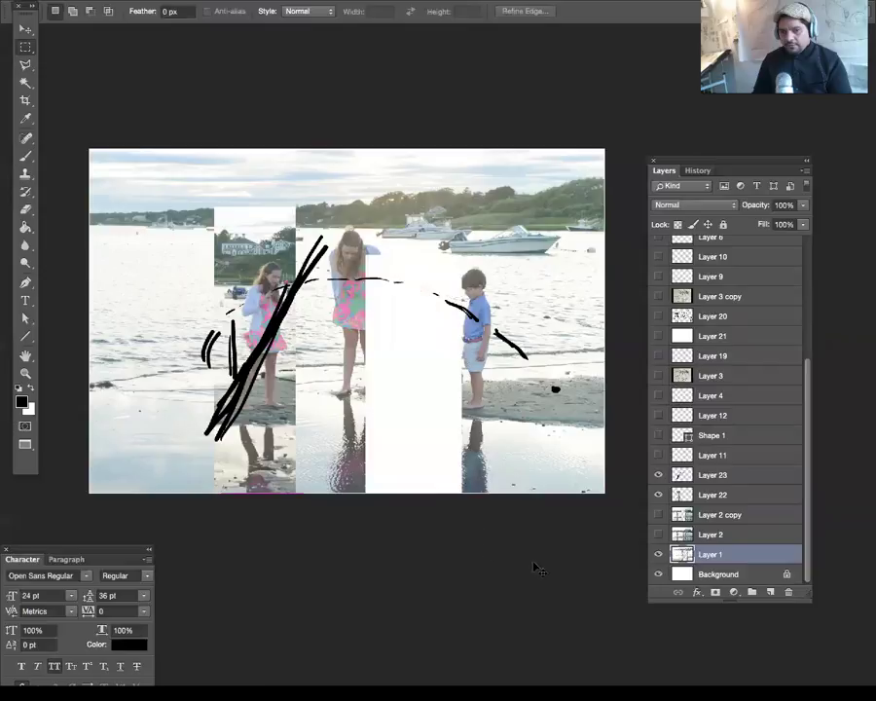
Step: Switch visibility from Layer 1 to both Layer 2 photos, and paste the cut strip as a new layer directly above Layer 2 copy
left_click(658, 554)
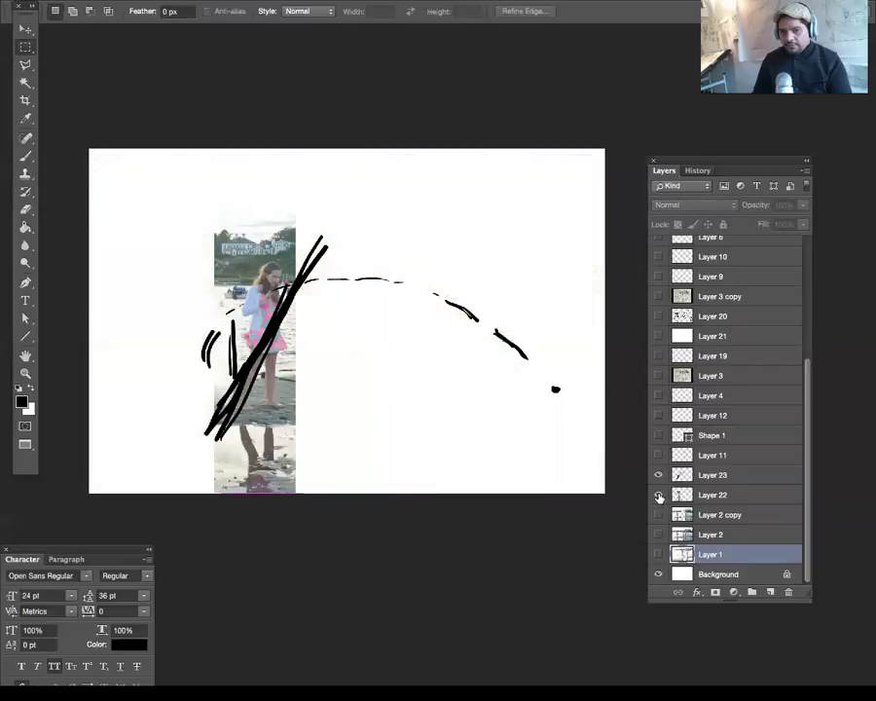
left_click(658, 534)
left_click(657, 515)
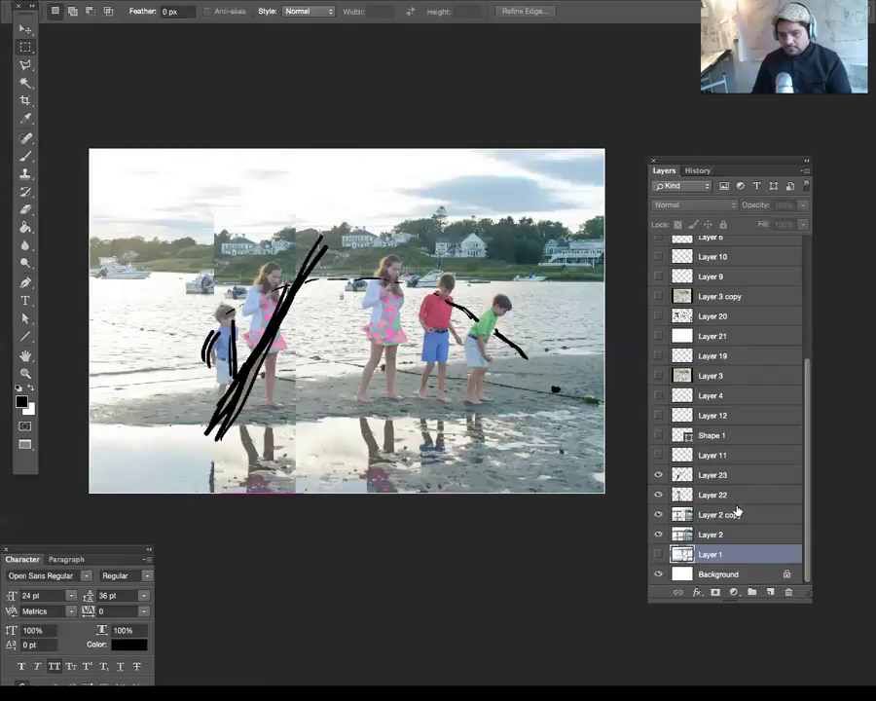
key("ctrl+shift+alt+n")
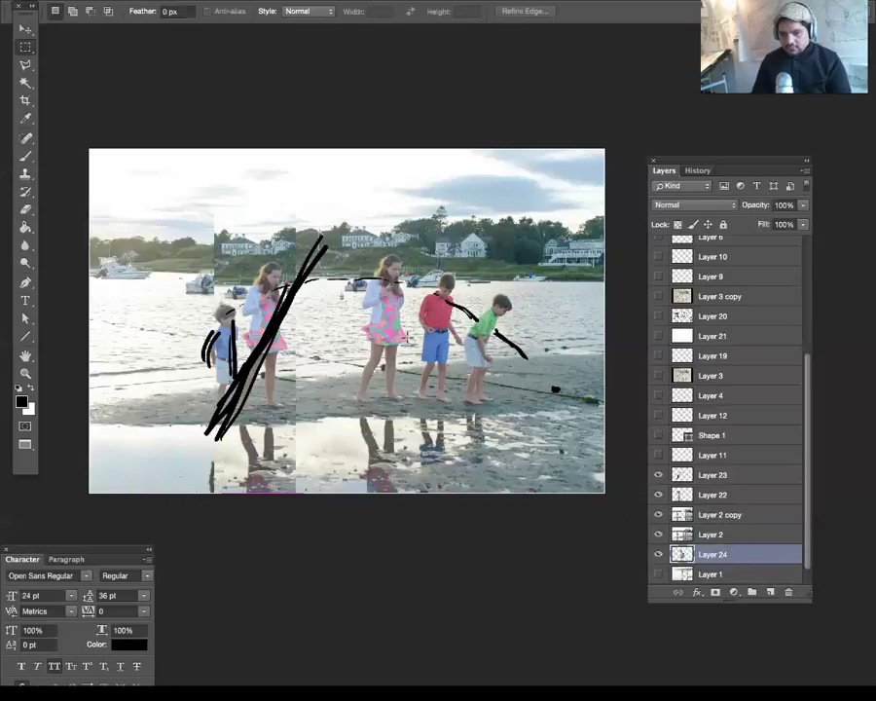
left_click_drag(721, 554, 719, 504)
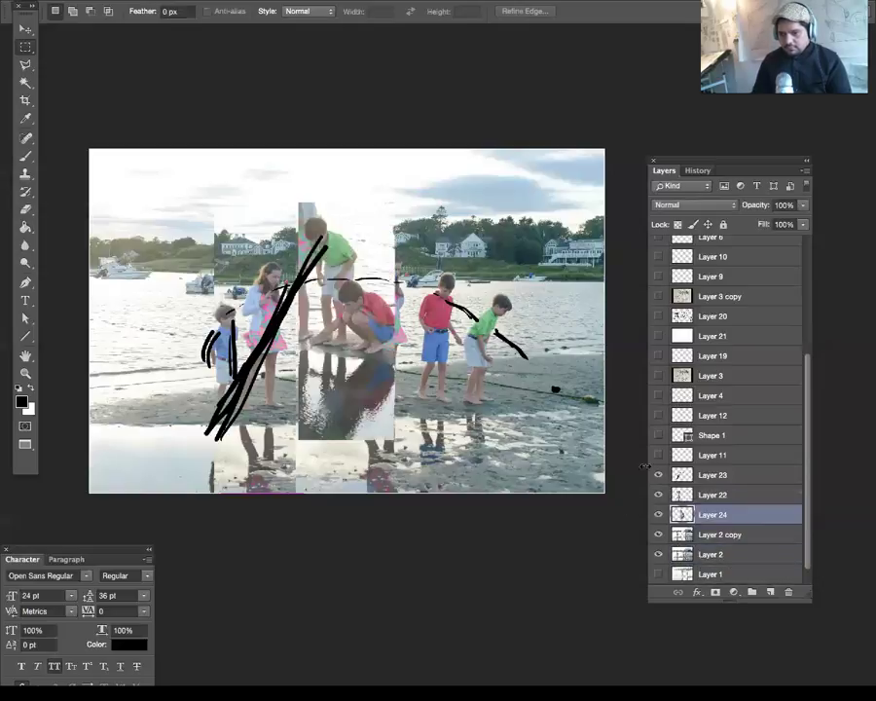
Step: Move the strip with the two boys over the middle girl and scale it down so their feet rest at the water's edge
key("v")
left_click_drag(353, 345, 399, 379)
key("ctrl+t")
left_click_drag(449, 256, 421, 327)
mouse_move(408, 459)
left_mouse_down()
mouse_move(410, 430)
mouse_move(427, 444)
mouse_move(430, 469)
mouse_move(425, 463)
left_mouse_up()
left_click_drag(431, 298, 434, 288)
key("Return")
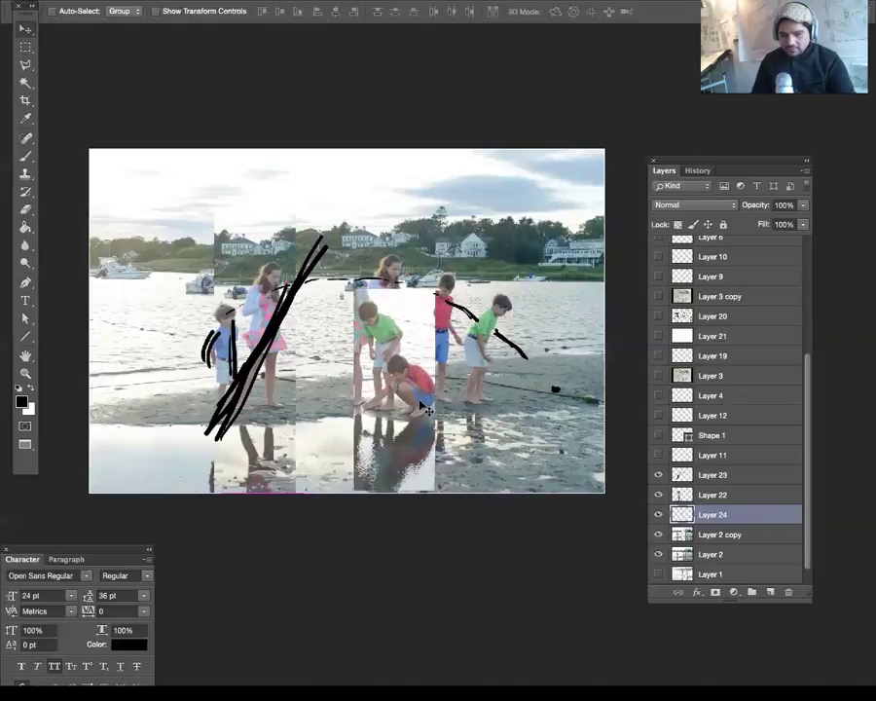
Step: On a new layer above Layer 23, paint an arc from the boy in blue to the crouching boy and a curve around the reflection
left_click(679, 475)
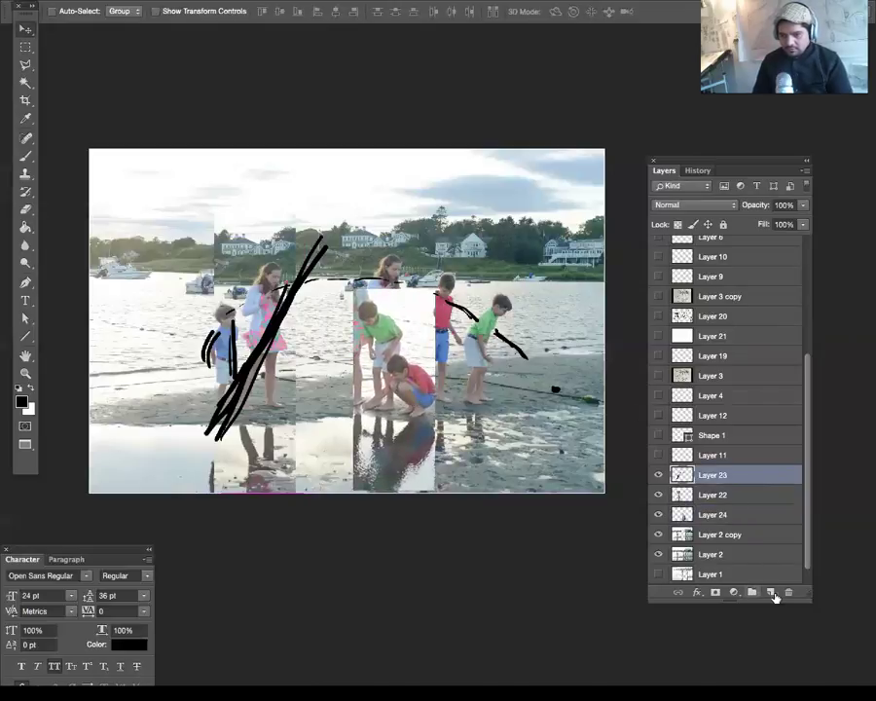
left_click(770, 591)
key("b")
mouse_move(205, 335)
left_mouse_down()
mouse_move(297, 285)
mouse_move(394, 320)
mouse_move(436, 399)
left_mouse_up()
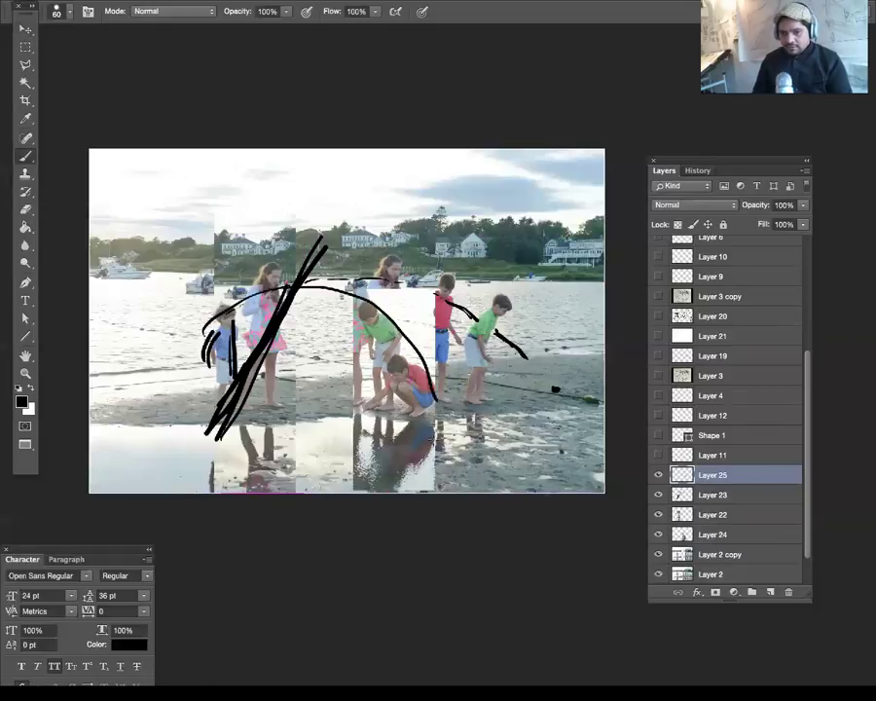
left_click_drag(355, 413, 431, 435)
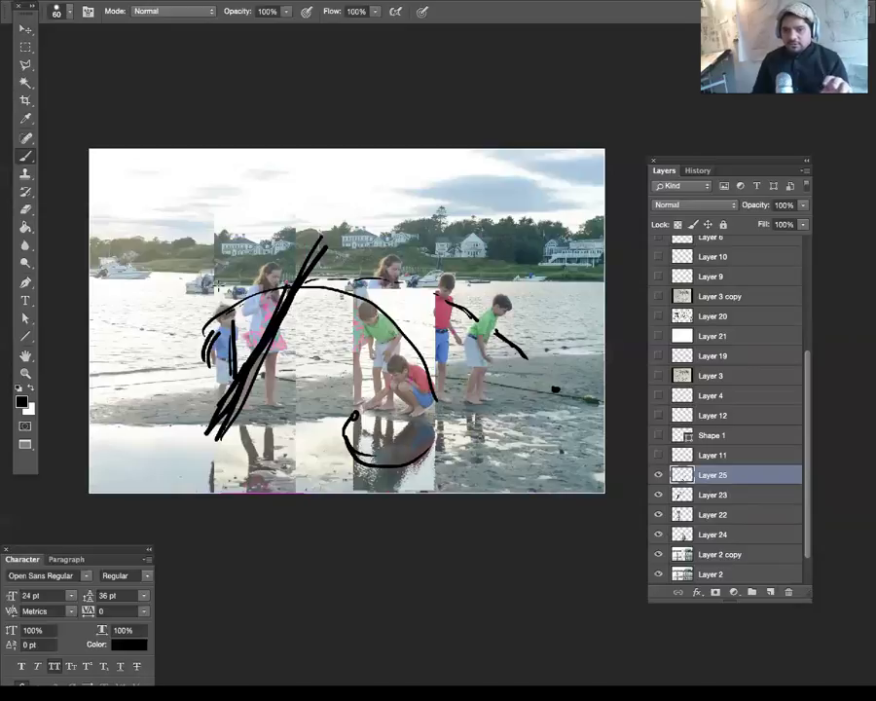
Step: Paint a horizontal line across the figures near the far waterline, several wide arcs over them, and lines along the near shore on both sides
left_click_drag(148, 294, 521, 284)
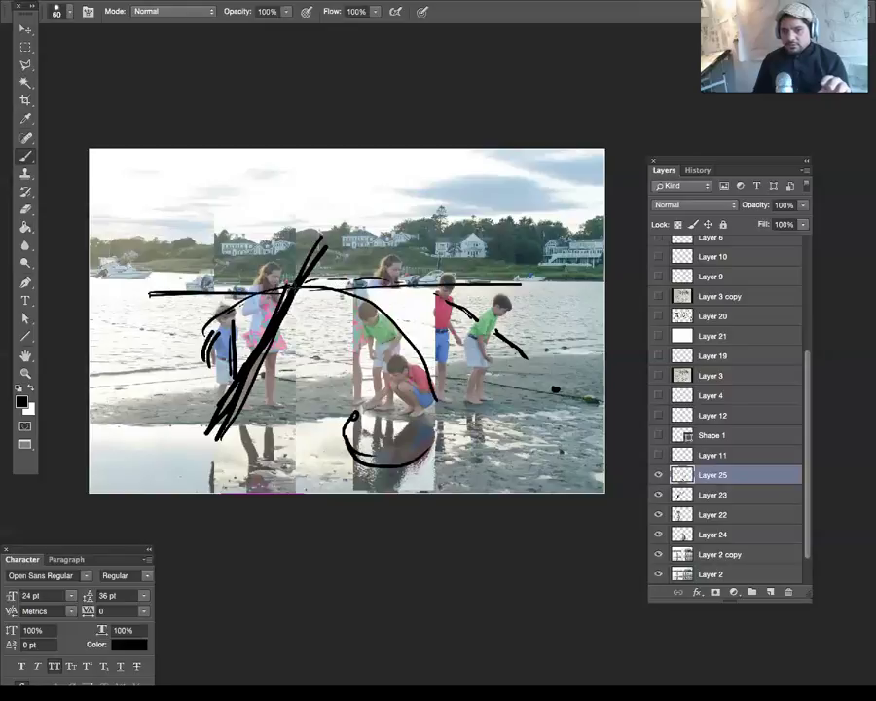
mouse_move(198, 304)
left_mouse_down()
mouse_move(283, 255)
mouse_move(355, 261)
mouse_move(428, 311)
left_mouse_up()
mouse_move(153, 347)
left_mouse_down()
mouse_move(174, 303)
mouse_move(209, 275)
mouse_move(324, 237)
mouse_move(394, 243)
mouse_move(472, 304)
mouse_move(496, 343)
left_mouse_up()
mouse_move(124, 324)
left_mouse_down()
mouse_move(175, 269)
mouse_move(319, 231)
mouse_move(433, 258)
mouse_move(482, 297)
mouse_move(514, 354)
left_mouse_up()
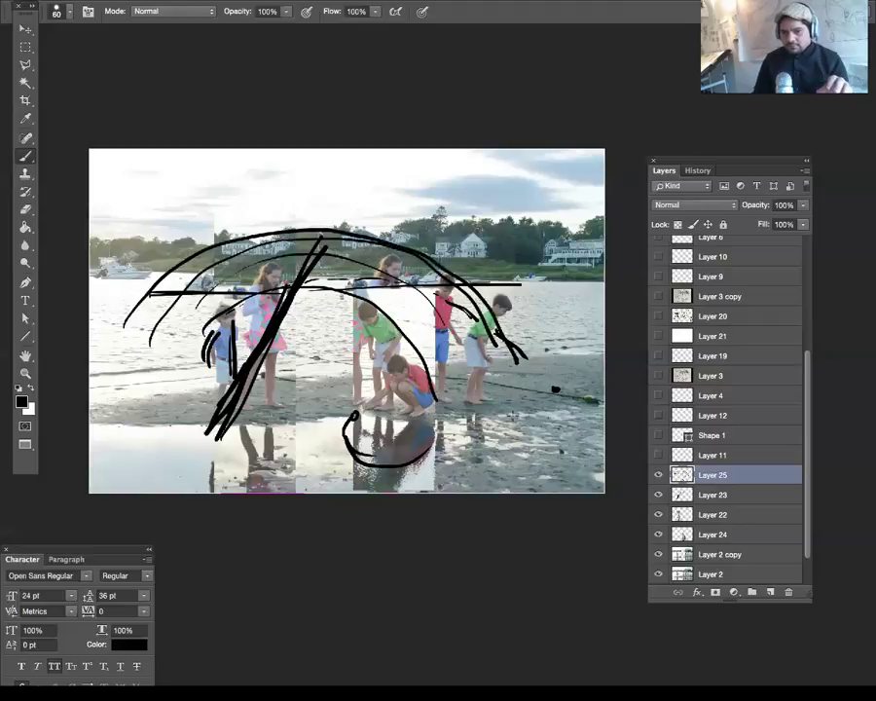
left_click_drag(603, 399, 445, 414)
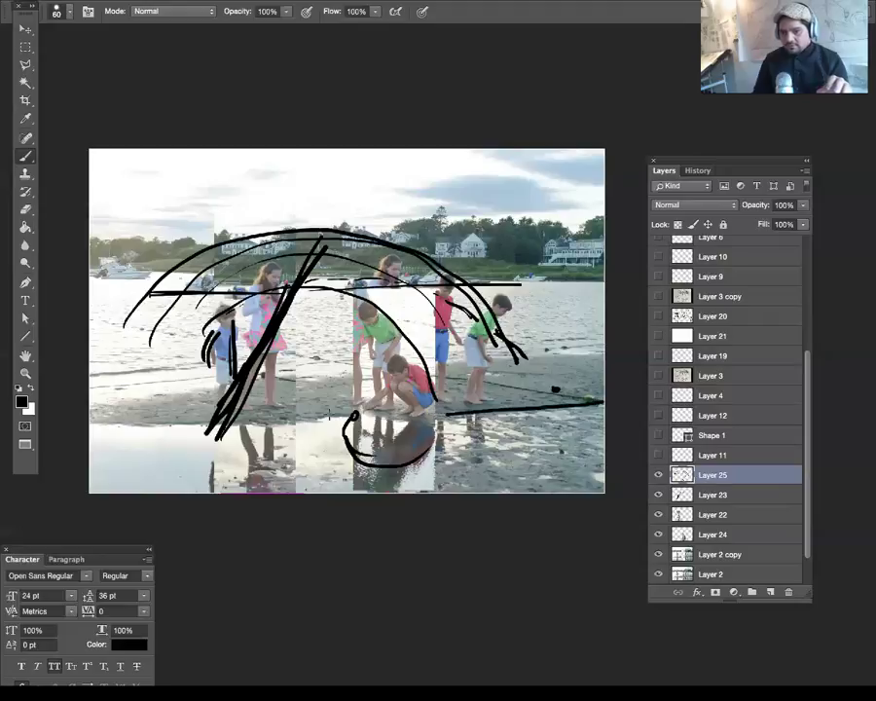
mouse_move(176, 413)
left_mouse_down()
mouse_move(92, 420)
mouse_move(204, 419)
left_mouse_up()
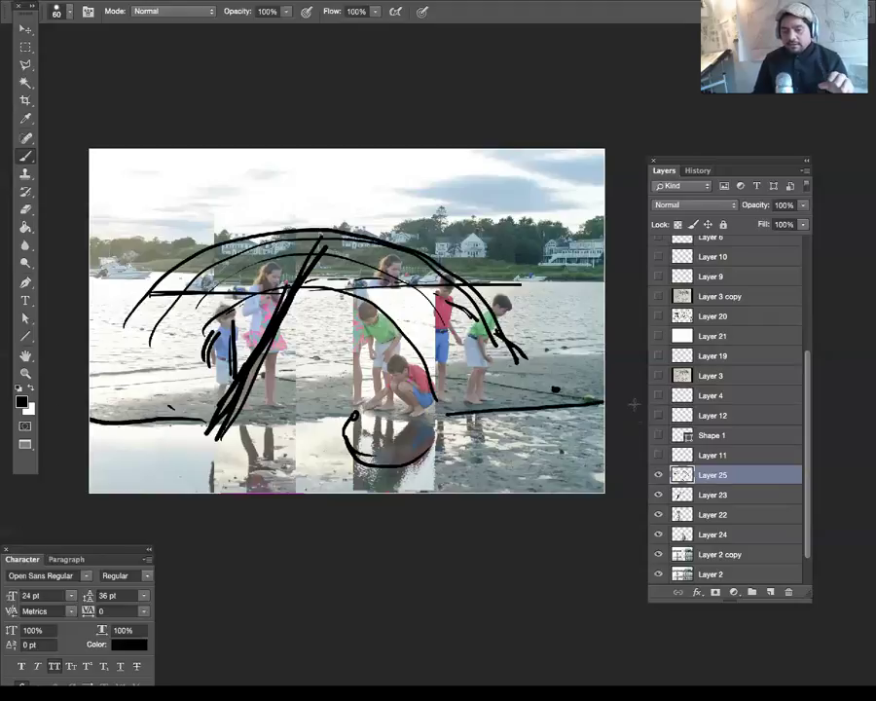
Step: Briefly show the Layer 3 copy sketch for comparison, and extend the diagonal to a dot in the sky with a vertical line down to the bending boy
left_click(658, 297)
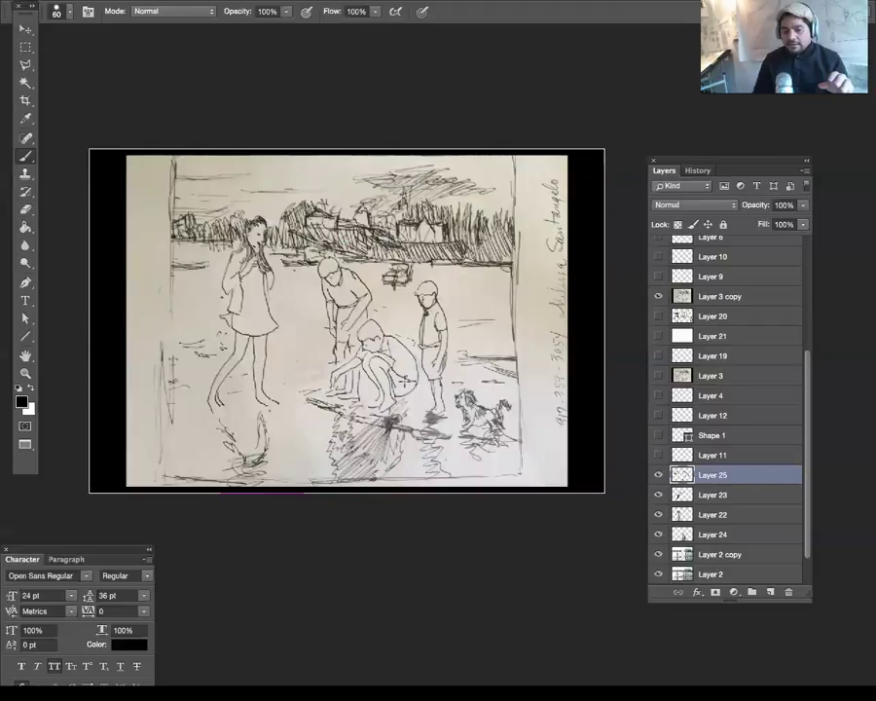
left_click(658, 297)
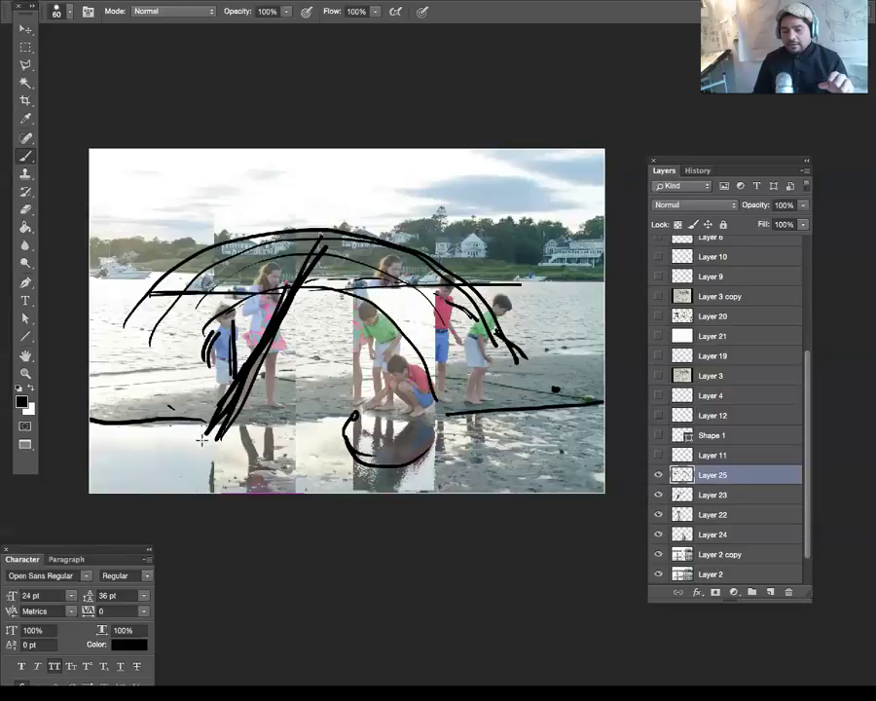
left_click_drag(365, 193, 336, 233)
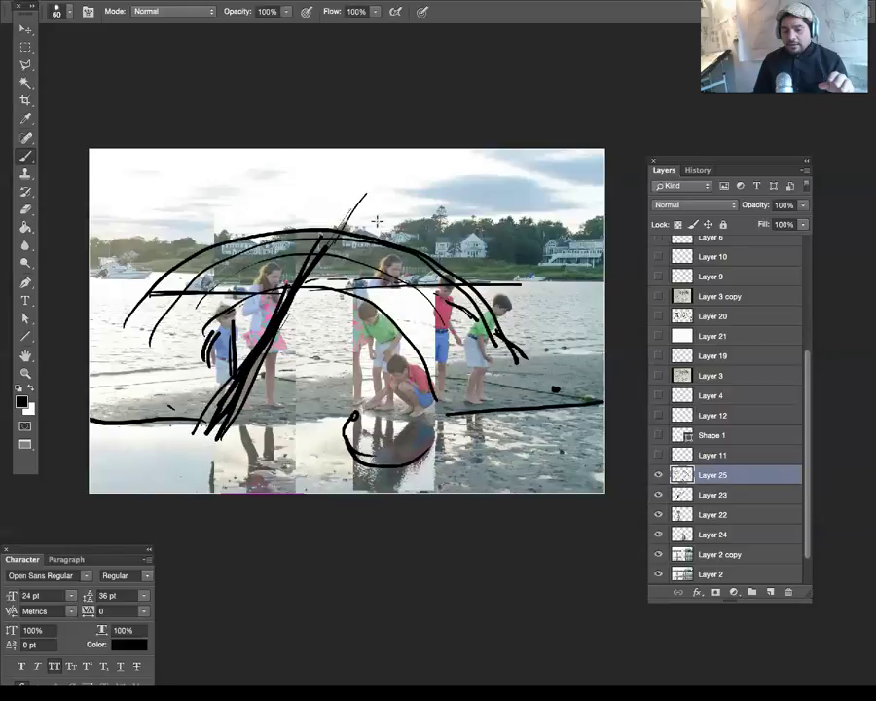
left_click_drag(372, 360, 366, 200)
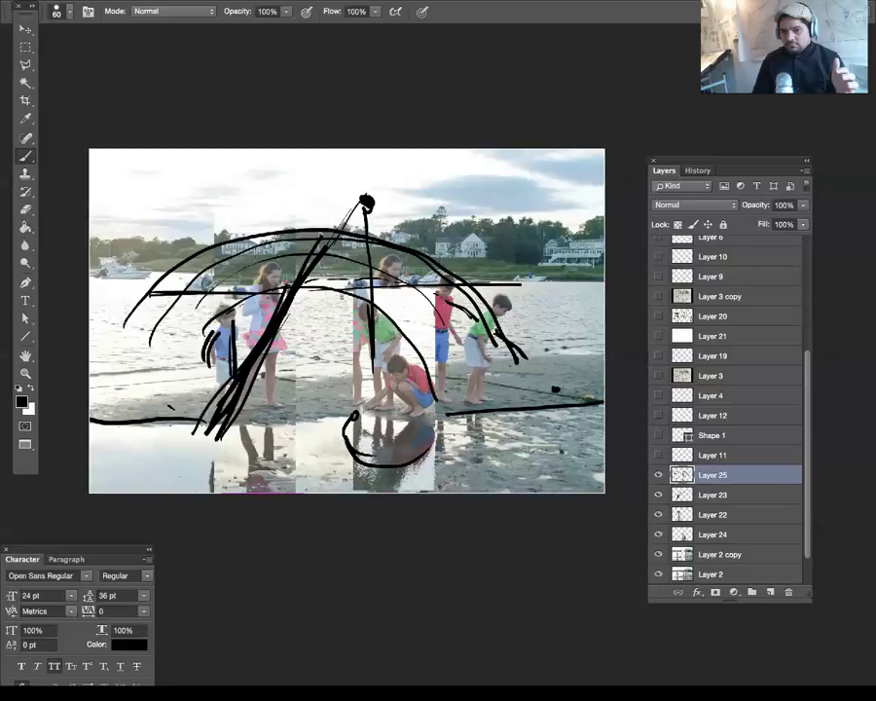
Step: Extend the waterline mark to the photo's left edge, dash the copied girl's dress, and reinforce the curve from the boy in blue around the reflection
left_click_drag(93, 294, 319, 288)
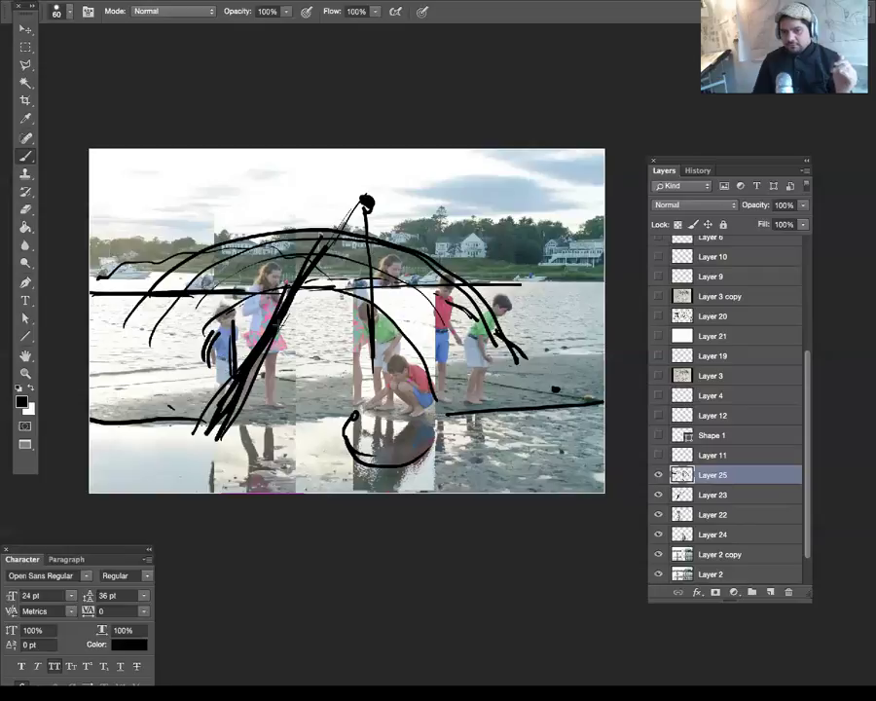
left_click_drag(257, 321, 260, 325)
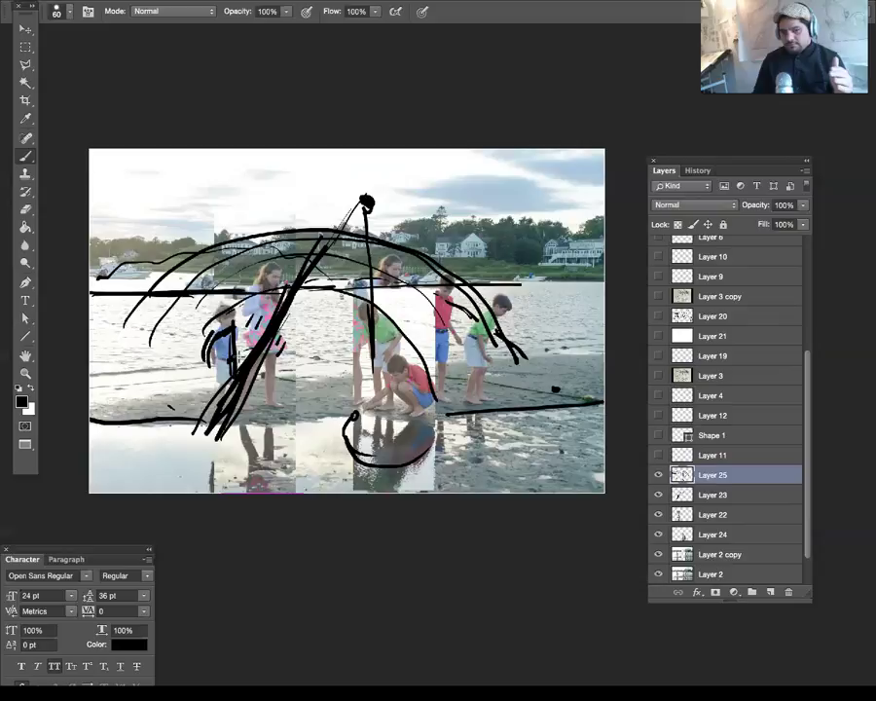
left_click_drag(209, 331, 212, 368)
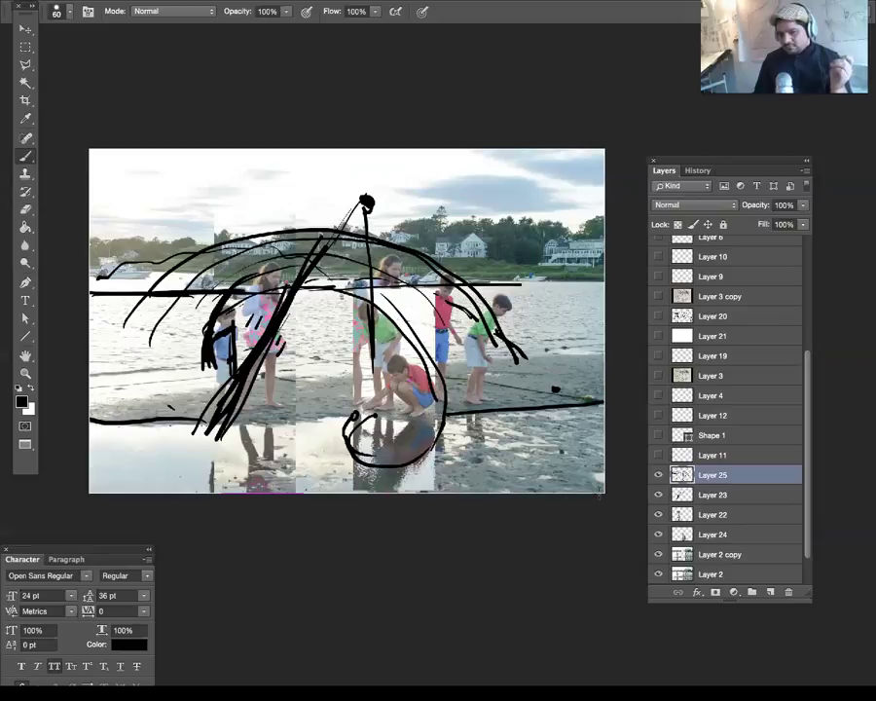
Step: On Layer 23, paint a small loop at the blue boy's feet, an oval around the pasted boys, and long lines across the sky
left_click(714, 493)
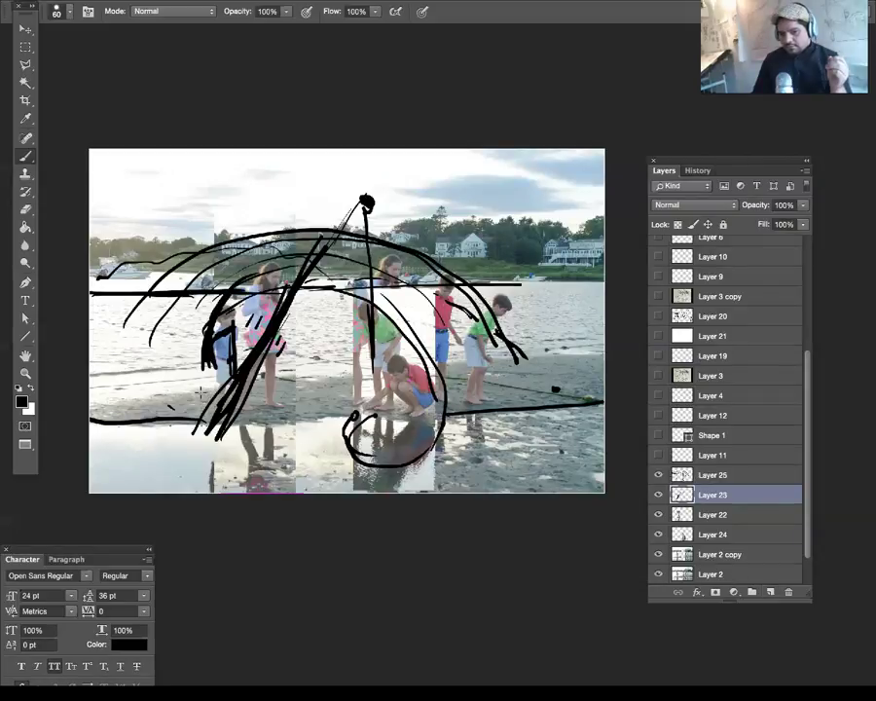
mouse_move(213, 382)
left_mouse_down()
mouse_move(193, 386)
mouse_move(197, 396)
left_mouse_up()
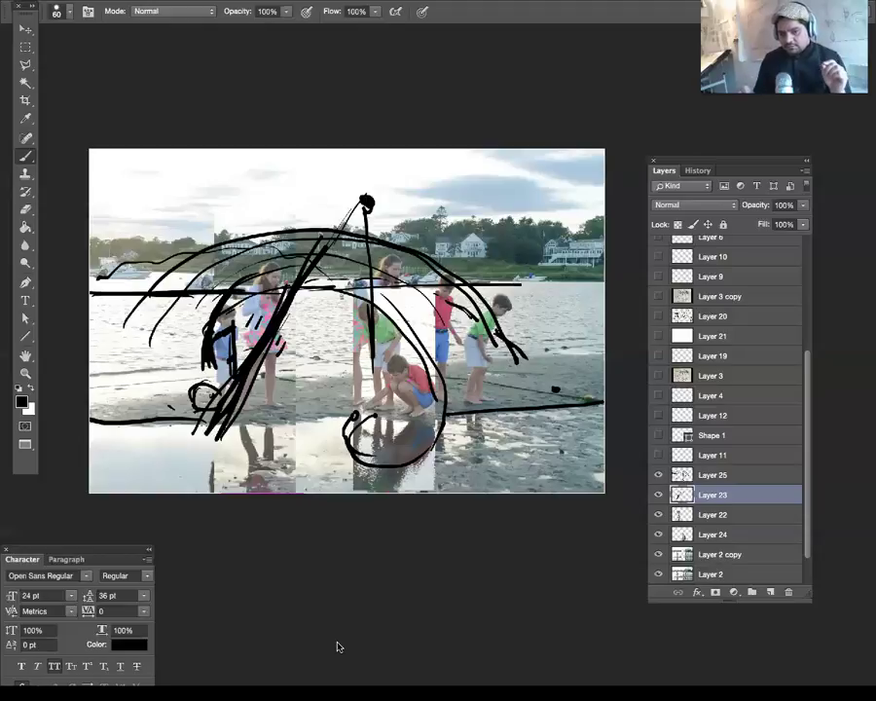
mouse_move(374, 326)
left_mouse_down()
mouse_move(443, 389)
mouse_move(365, 399)
left_mouse_up()
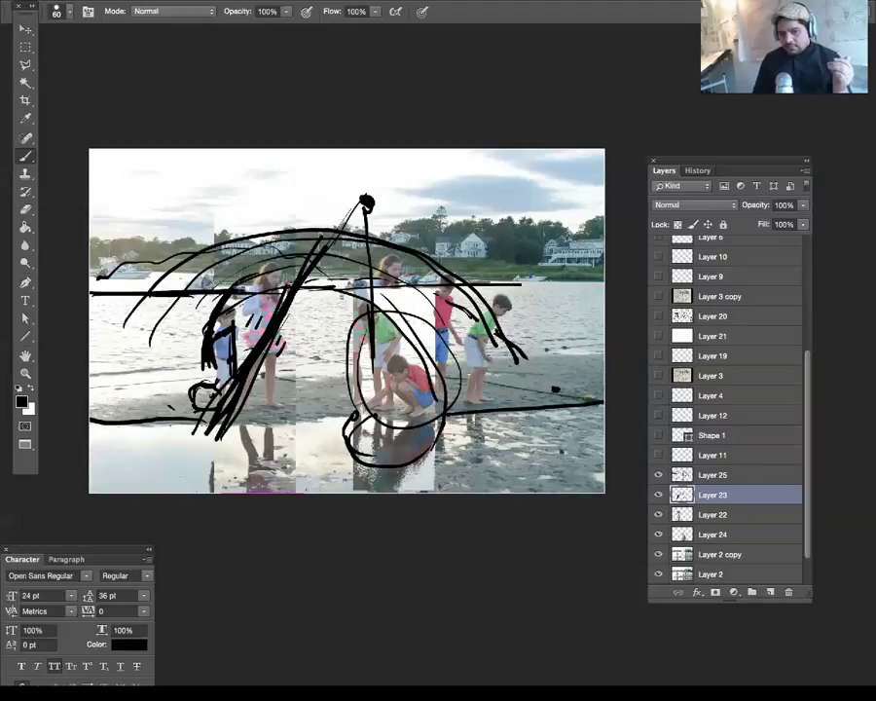
mouse_move(94, 198)
left_mouse_down()
mouse_move(570, 168)
mouse_move(167, 175)
left_mouse_up()
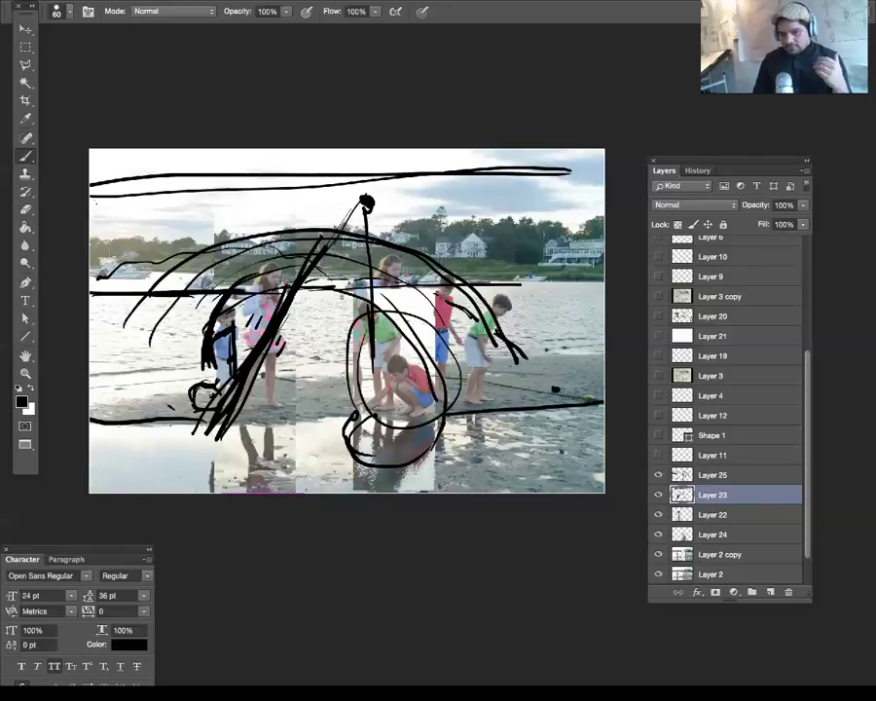